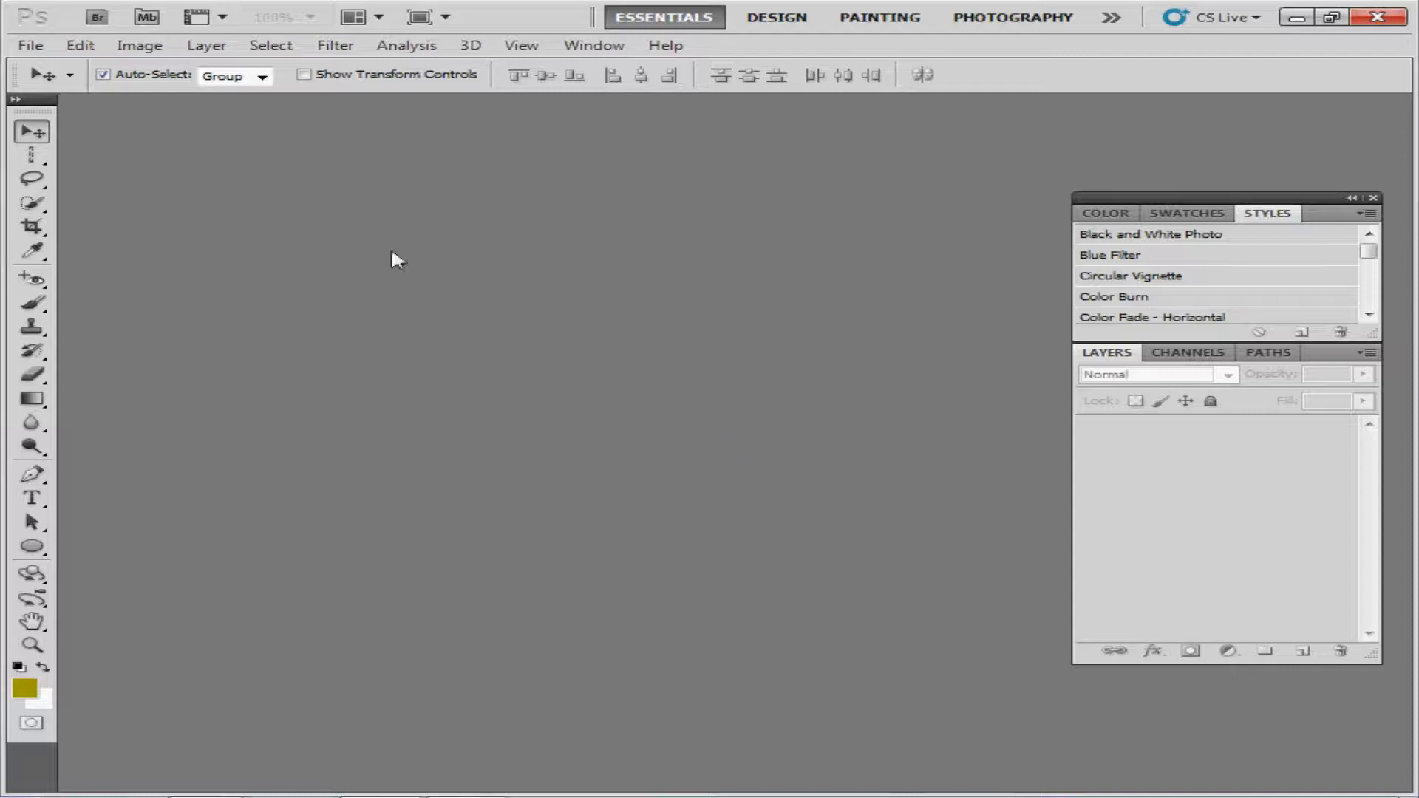
Bring up the Open dialog in the Chapter 12 folder and select layers01.
{"action": "left_click", "coordinate": [30, 46]}
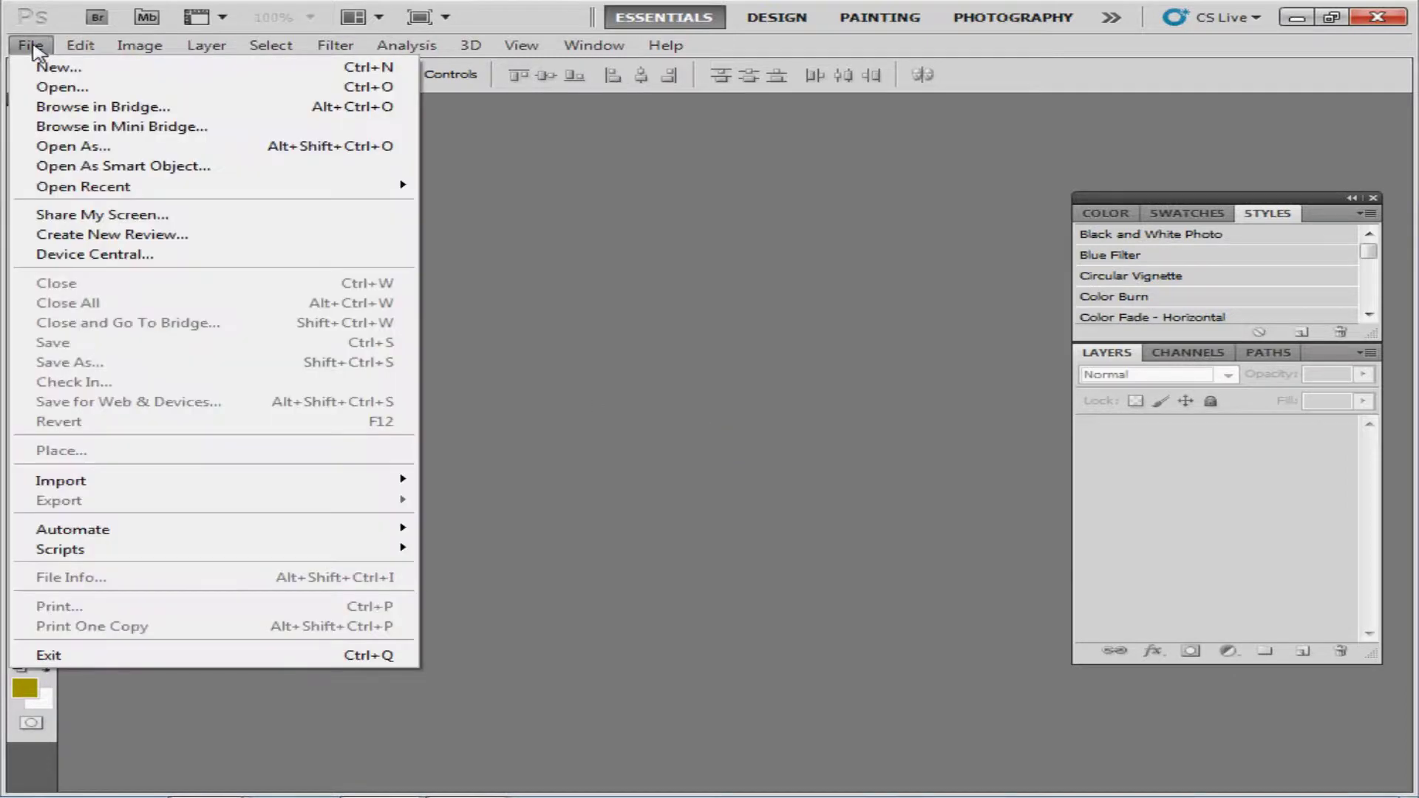
{"action": "left_click", "coordinate": [59, 85]}
{"action": "left_click", "coordinate": [820, 266]}
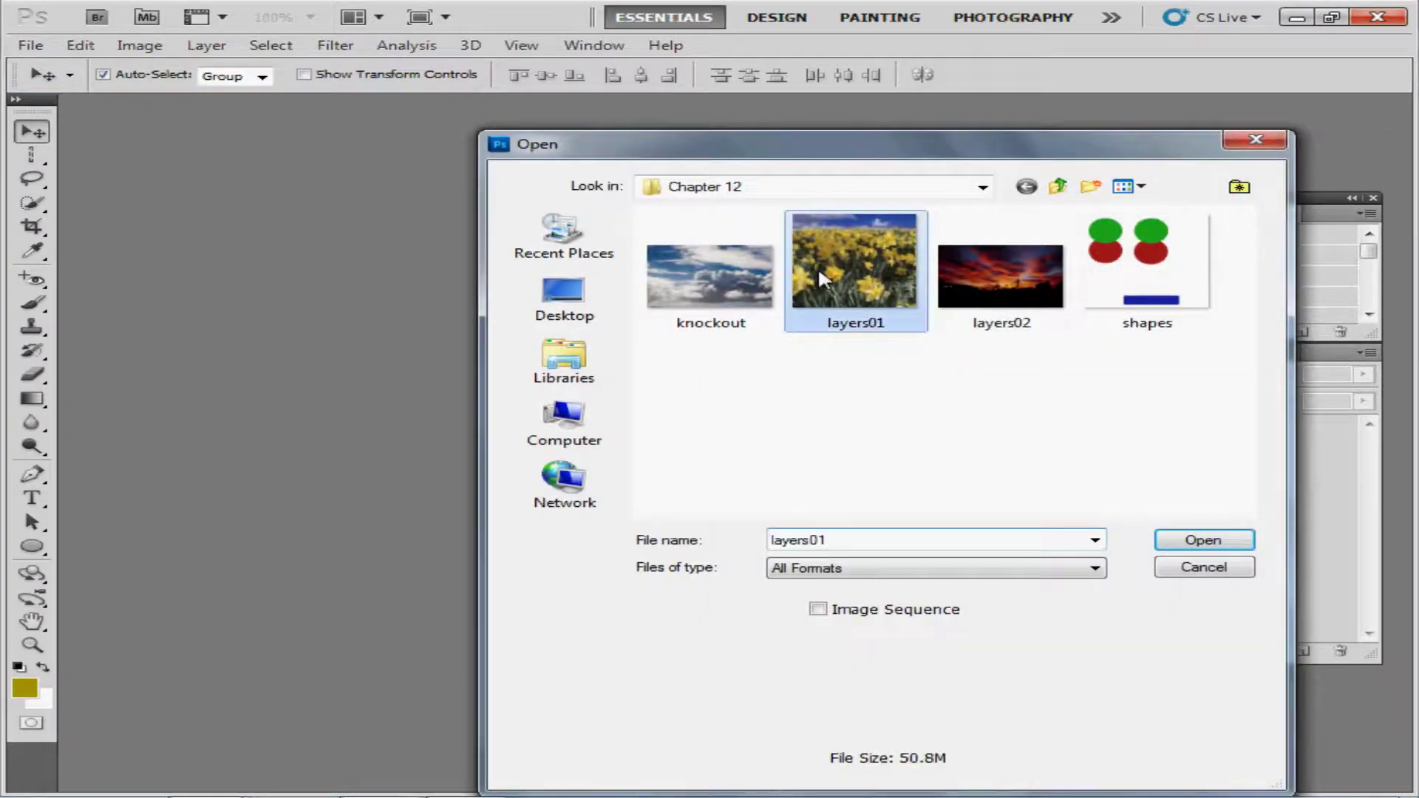
Open layers01.tif and review its Sky, Daisy, Levels and Hue/Saturation layers.
{"action": "left_click", "coordinate": [1205, 541]}
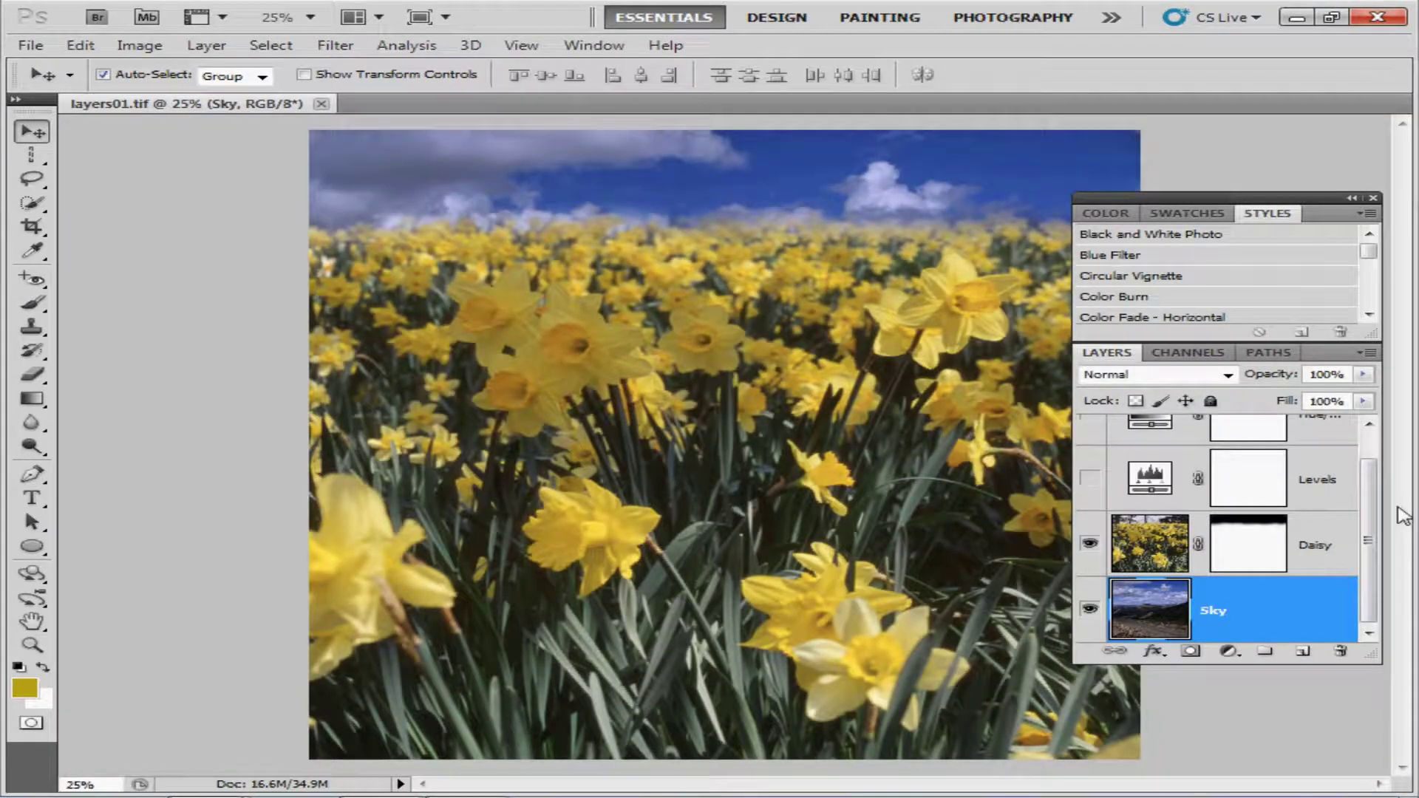
{"action": "left_click_drag", "start_coordinate": [1375, 499], "coordinate": [1371, 466]}
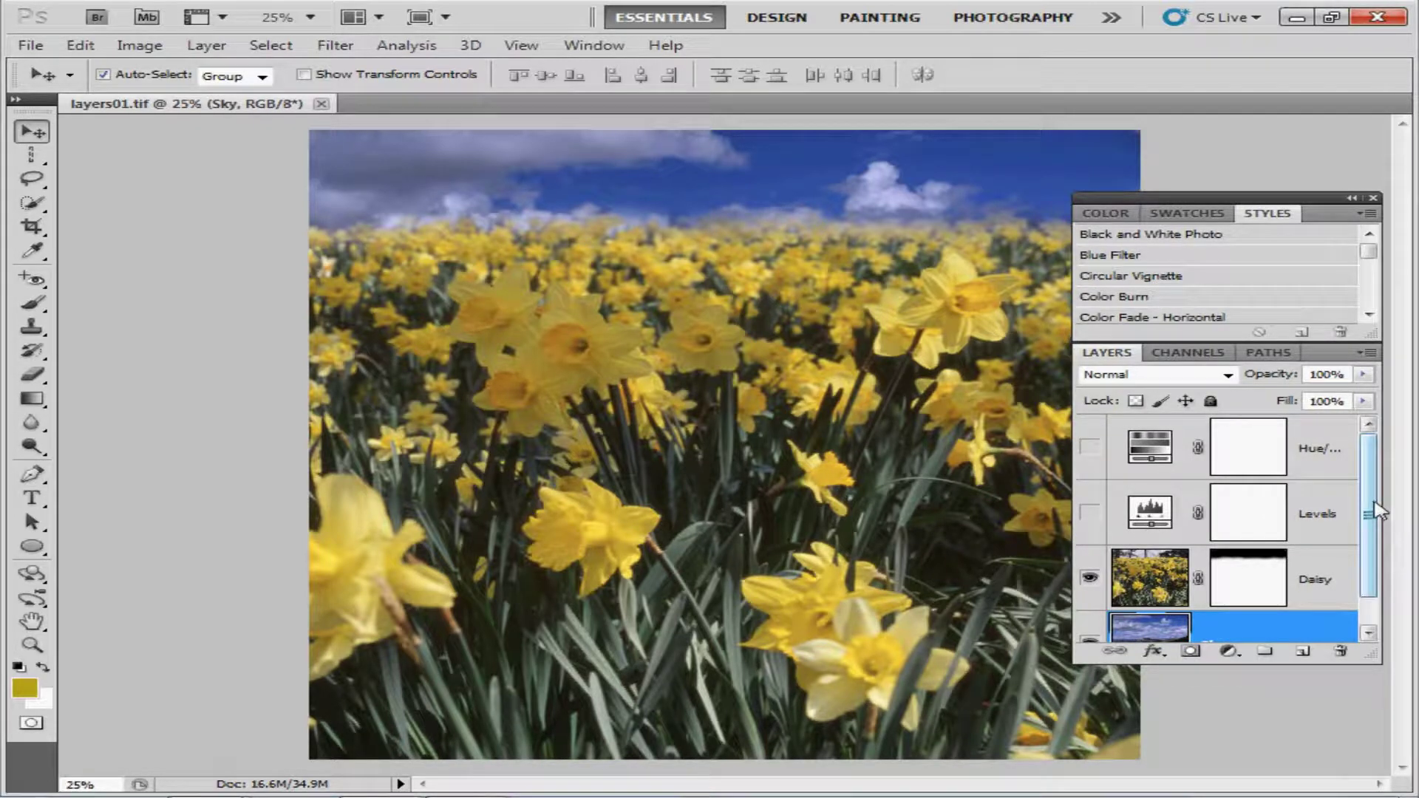
{"action": "left_click_drag", "start_coordinate": [1370, 510], "coordinate": [1370, 540]}
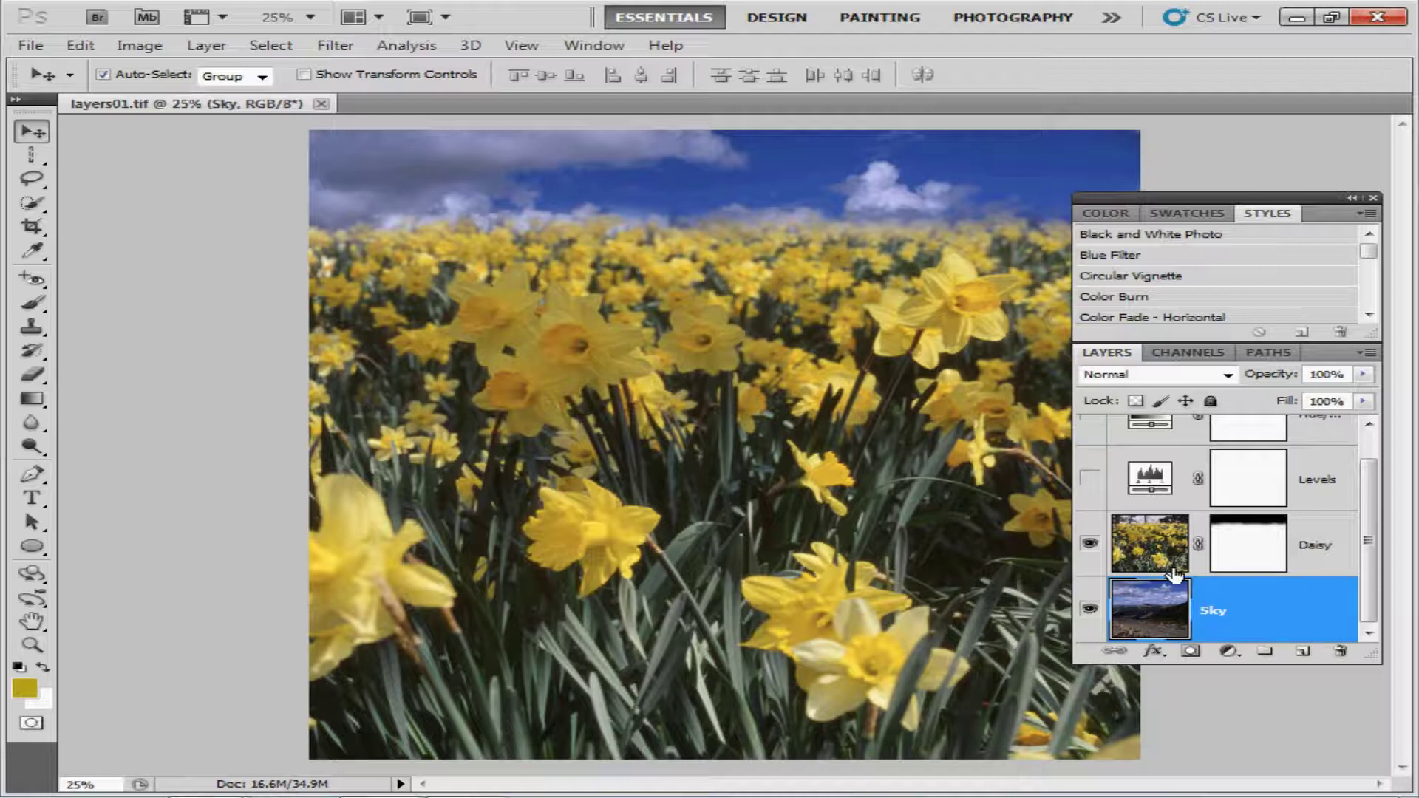
{"action": "scroll", "coordinate": [1374, 558], "scroll_direction": "up", "scroll_amount": 1}
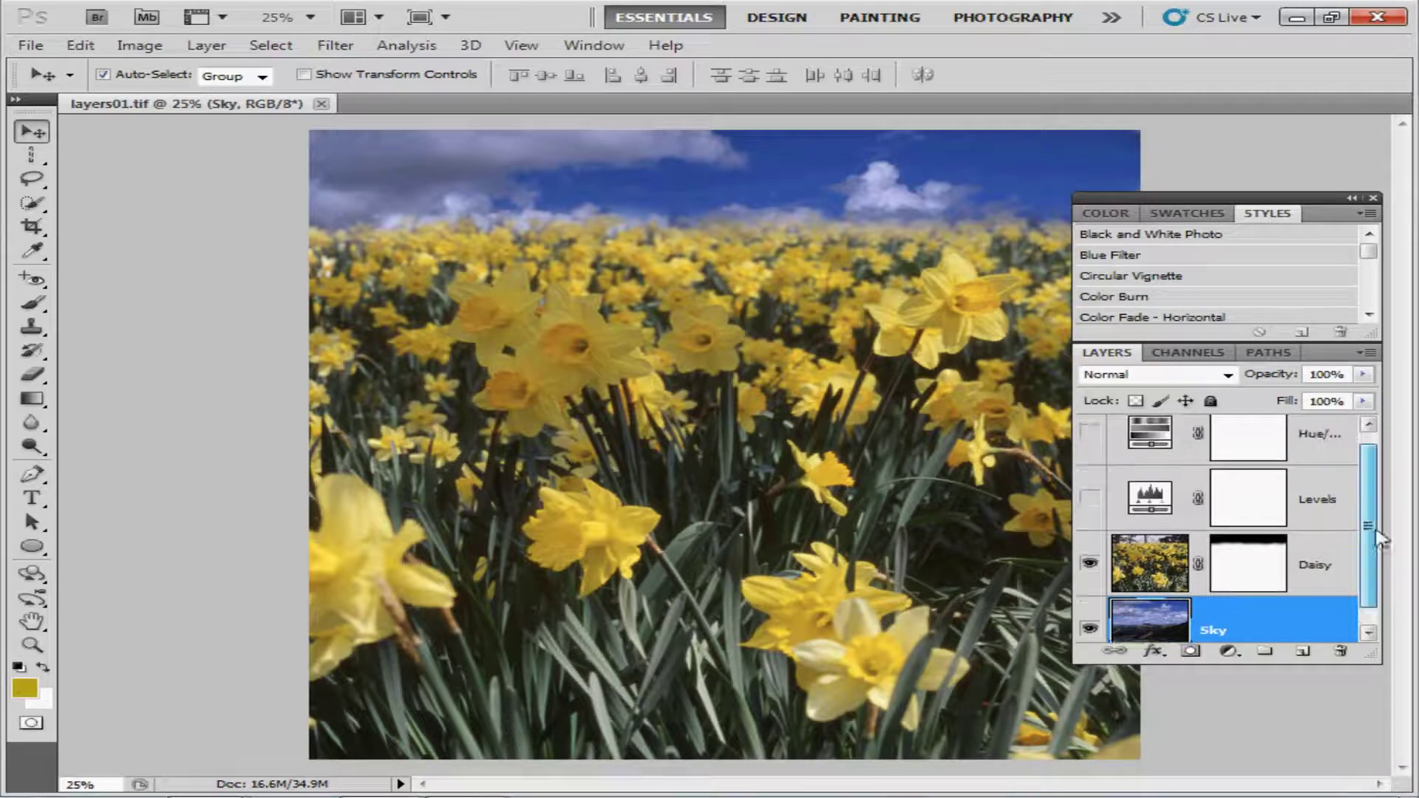
{"action": "scroll", "coordinate": [1372, 569], "scroll_direction": "down", "scroll_amount": 1}
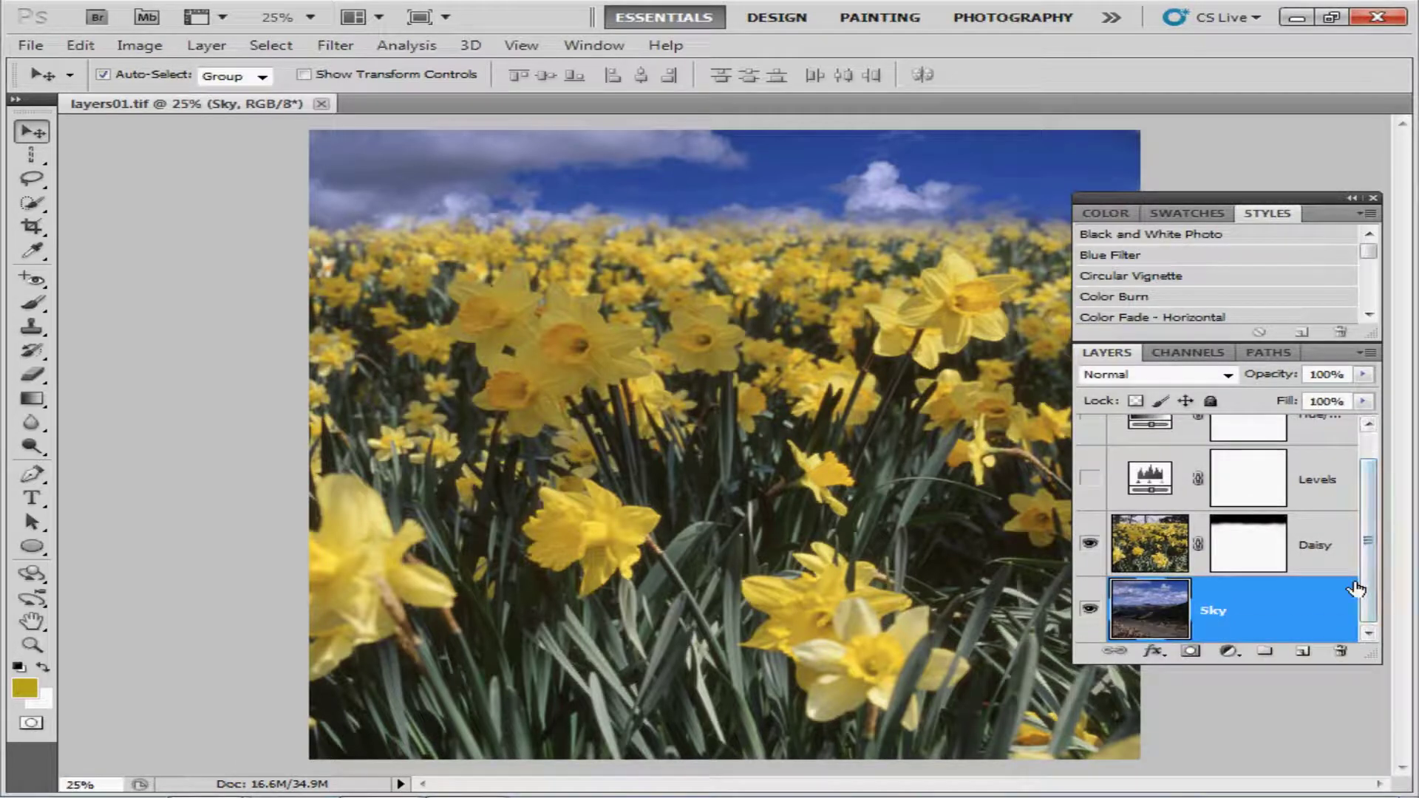
Add an empty Layer 1 above Sky and duplicate Daisy into a Daisy copy layer.
{"action": "left_click", "coordinate": [1302, 654]}
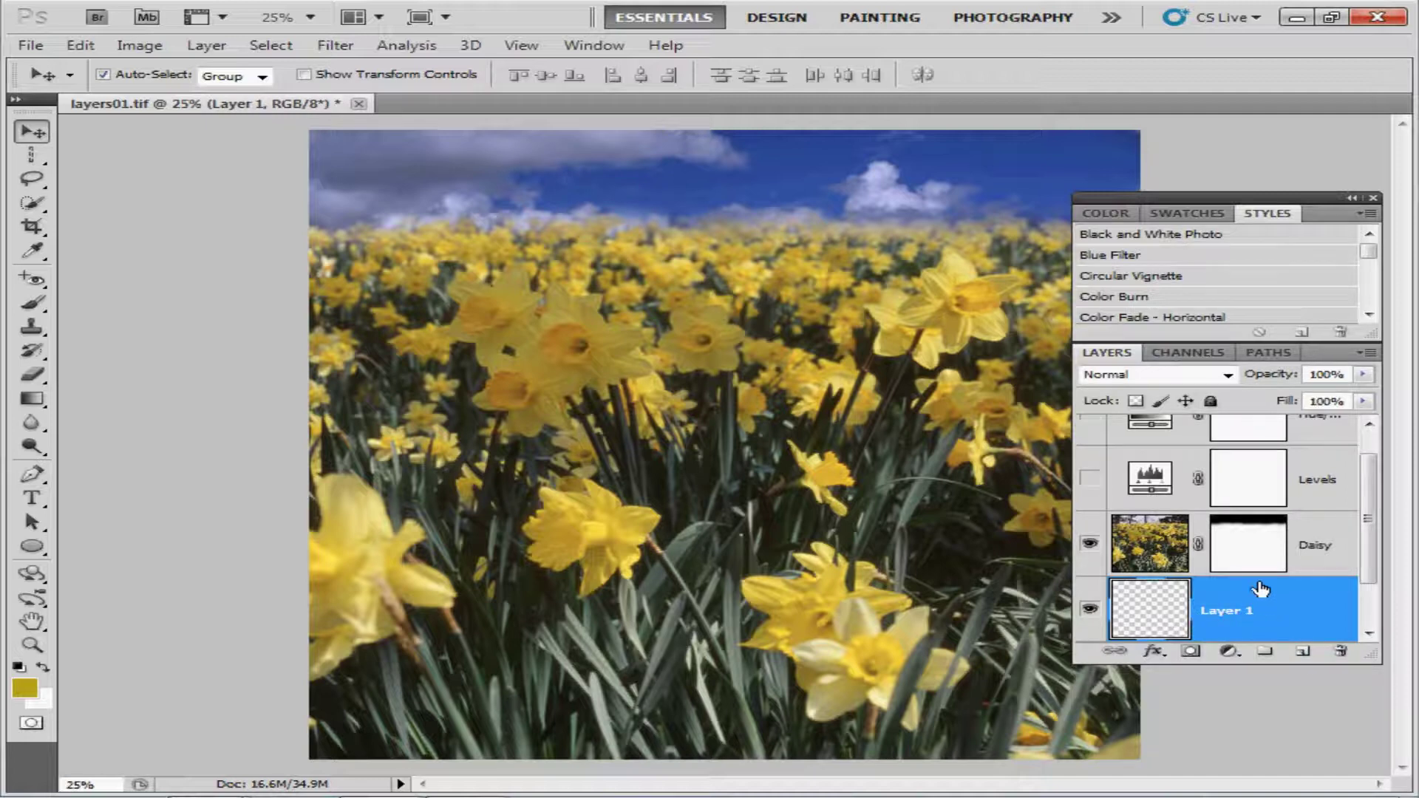
{"action": "left_click", "coordinate": [1250, 560]}
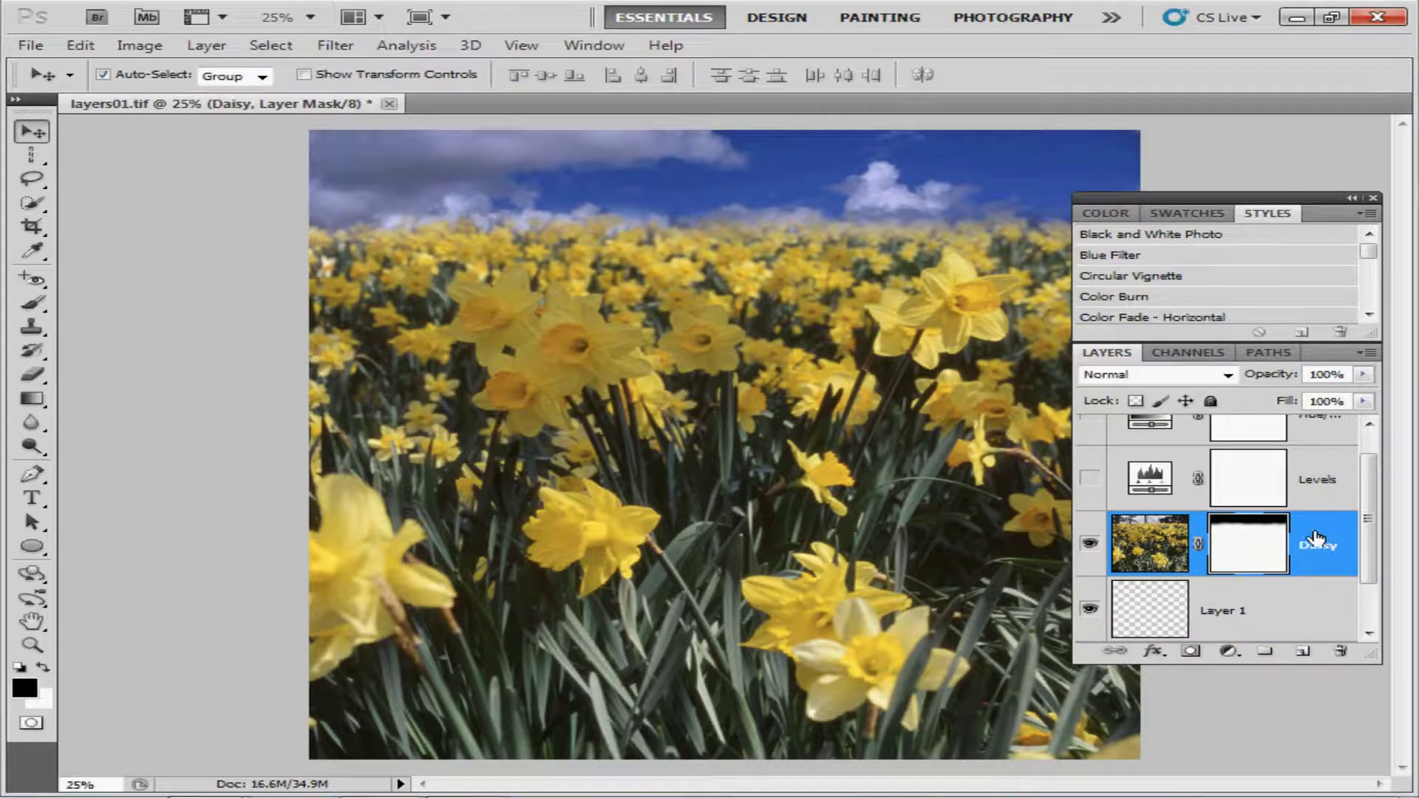
{"action": "left_click_drag", "start_coordinate": [1315, 538], "coordinate": [1304, 657]}
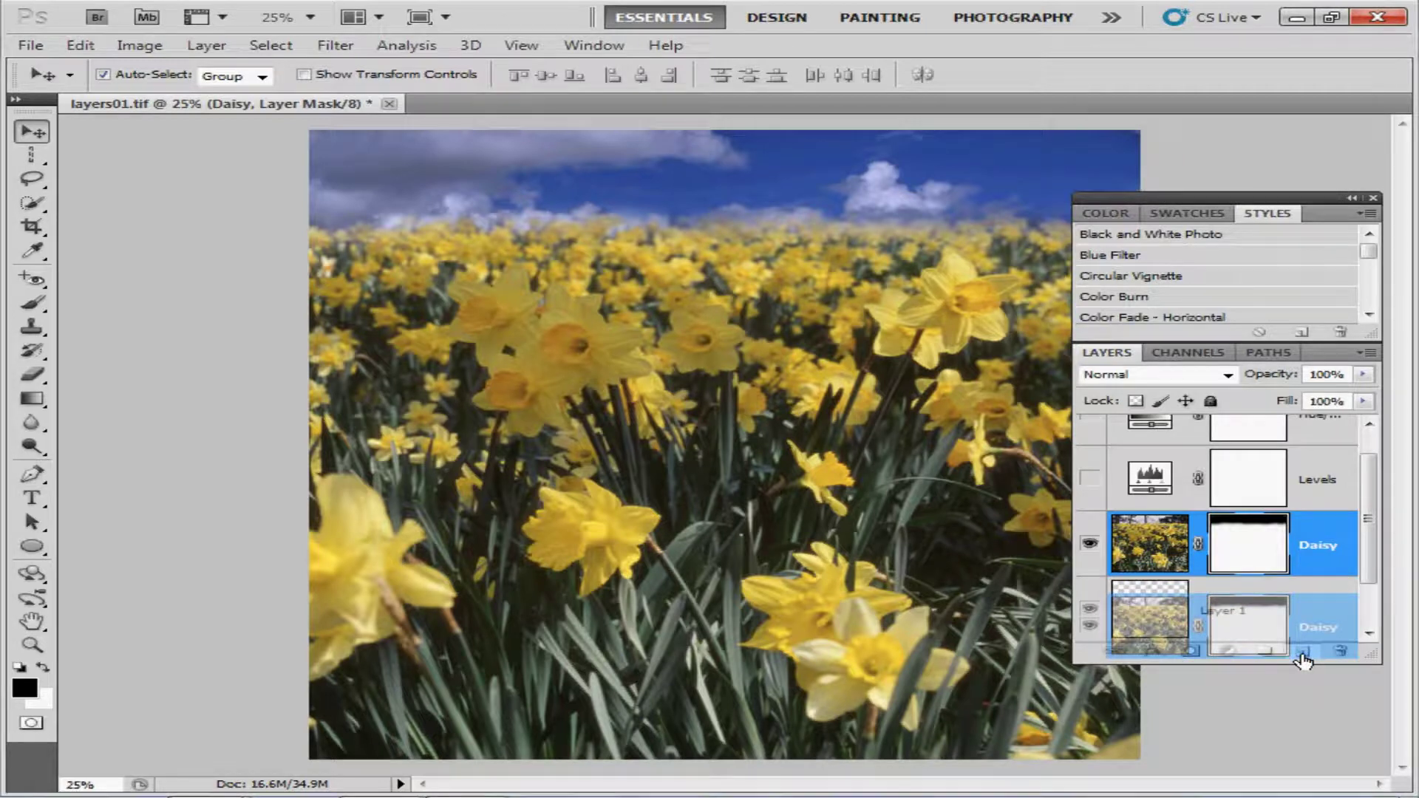
{"action": "left_click_drag", "start_coordinate": [1304, 660], "coordinate": [1303, 656]}
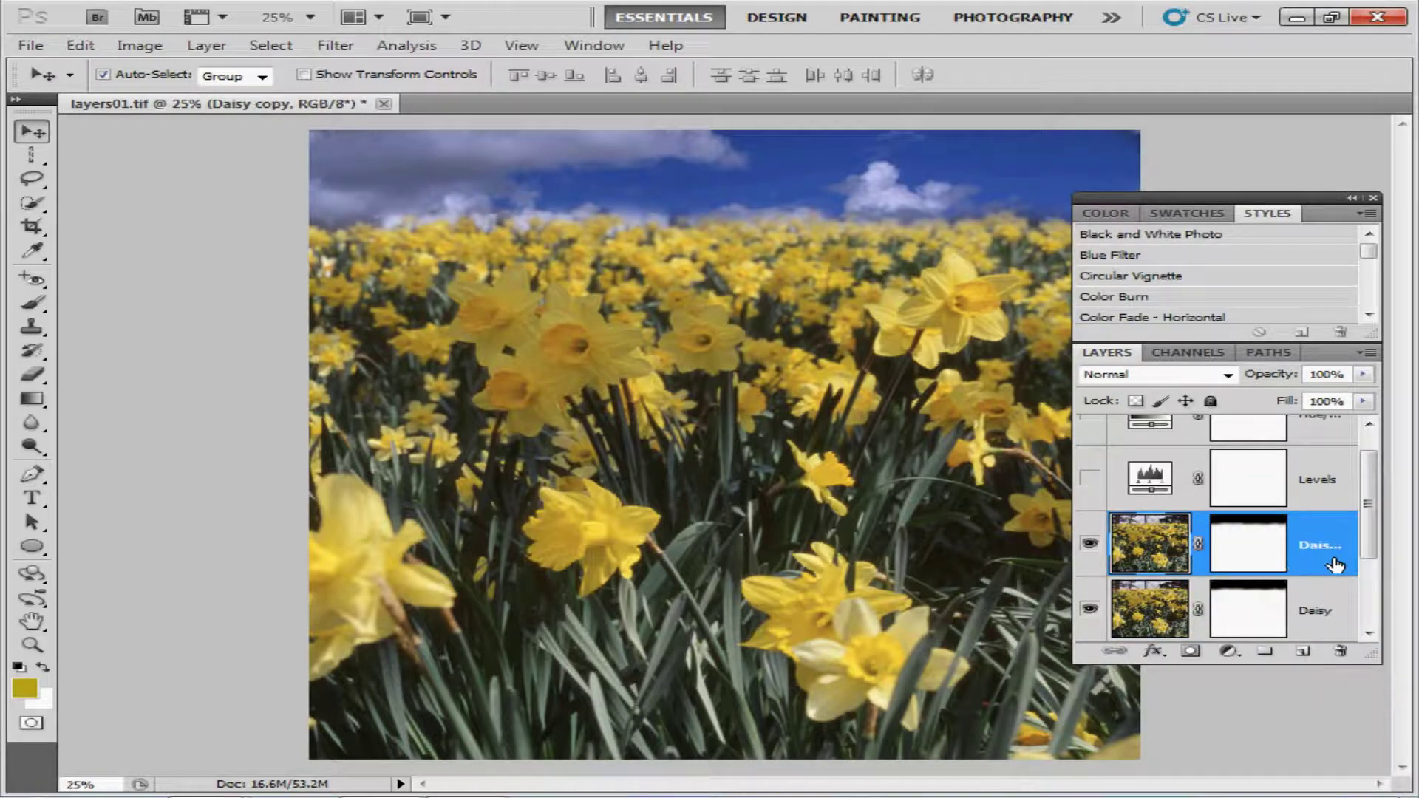
{"action": "left_click_drag", "start_coordinate": [1368, 528], "coordinate": [1368, 561]}
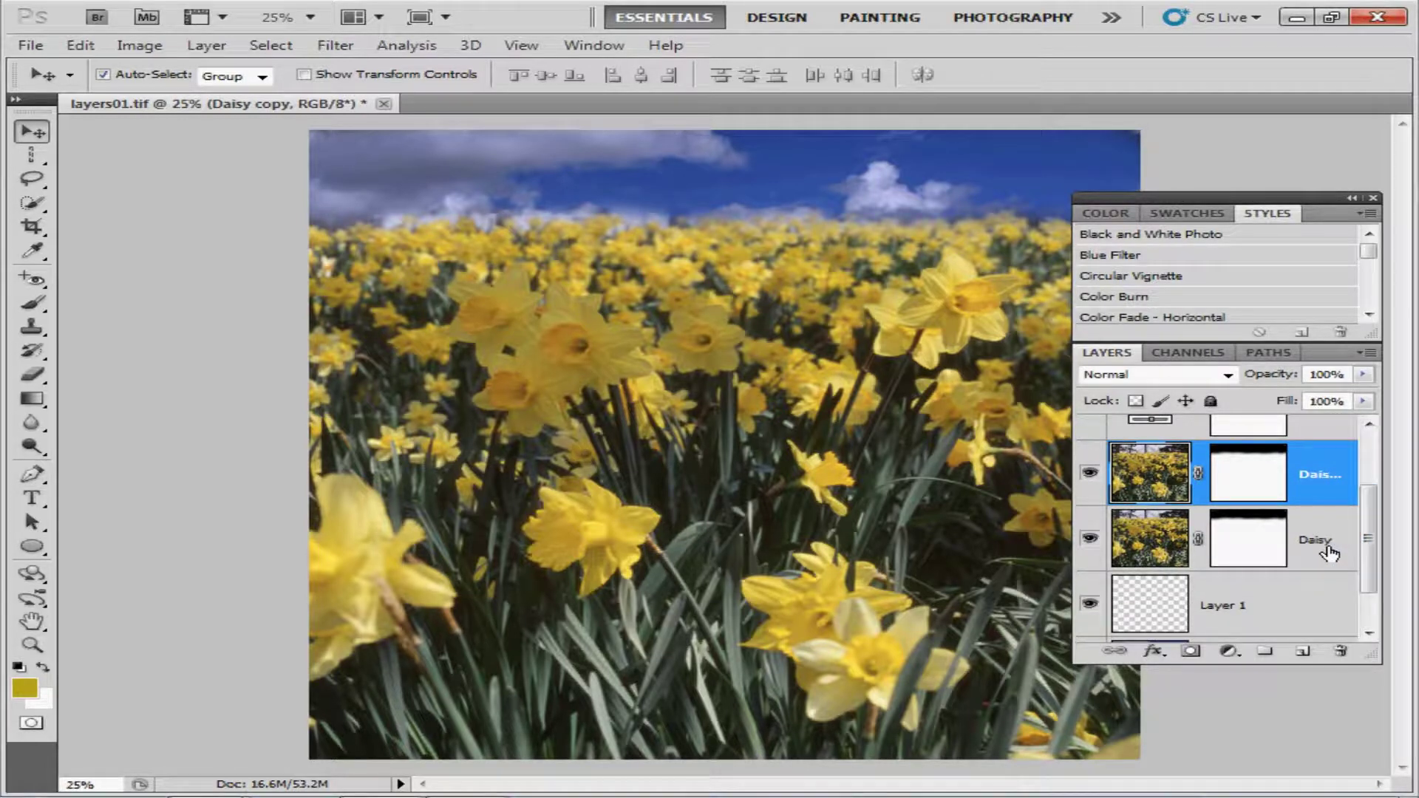
Delete the Daisy copy layer through its right-click Delete Layer command, confirming Yes.
{"action": "left_click", "coordinate": [1330, 545]}
{"action": "left_click", "coordinate": [1303, 481]}
{"action": "left_click", "coordinate": [1241, 606]}
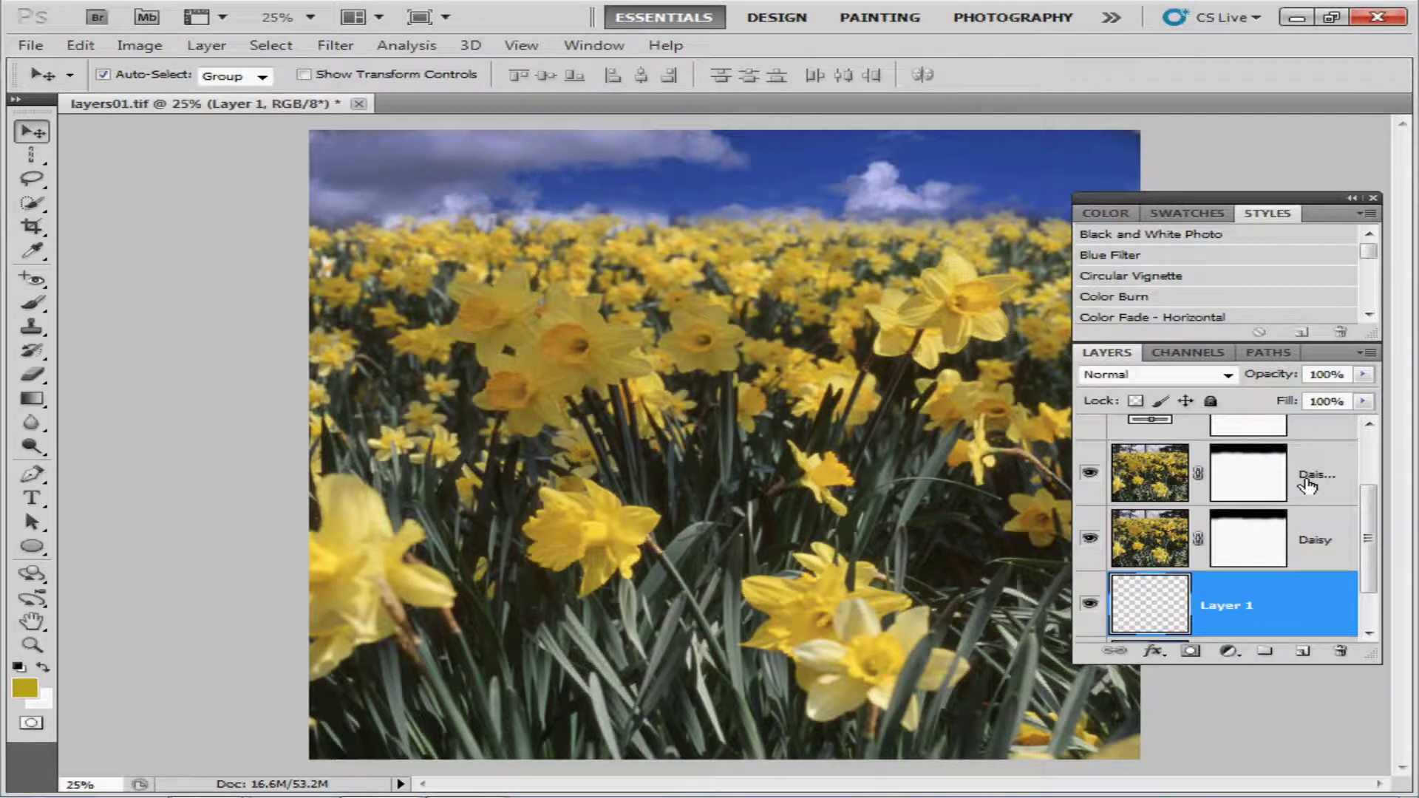
{"action": "left_click", "coordinate": [1306, 485]}
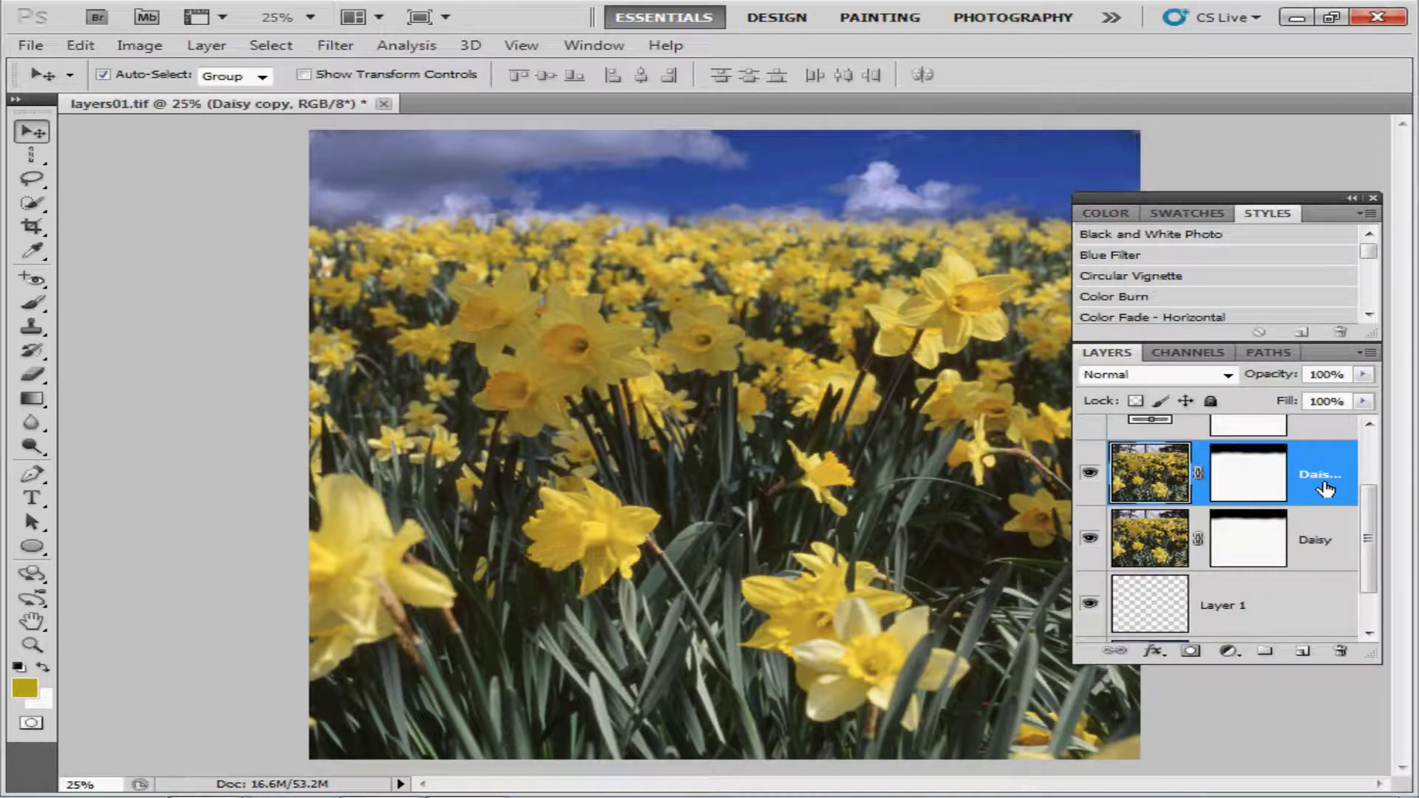
{"action": "right_click", "coordinate": [1342, 463]}
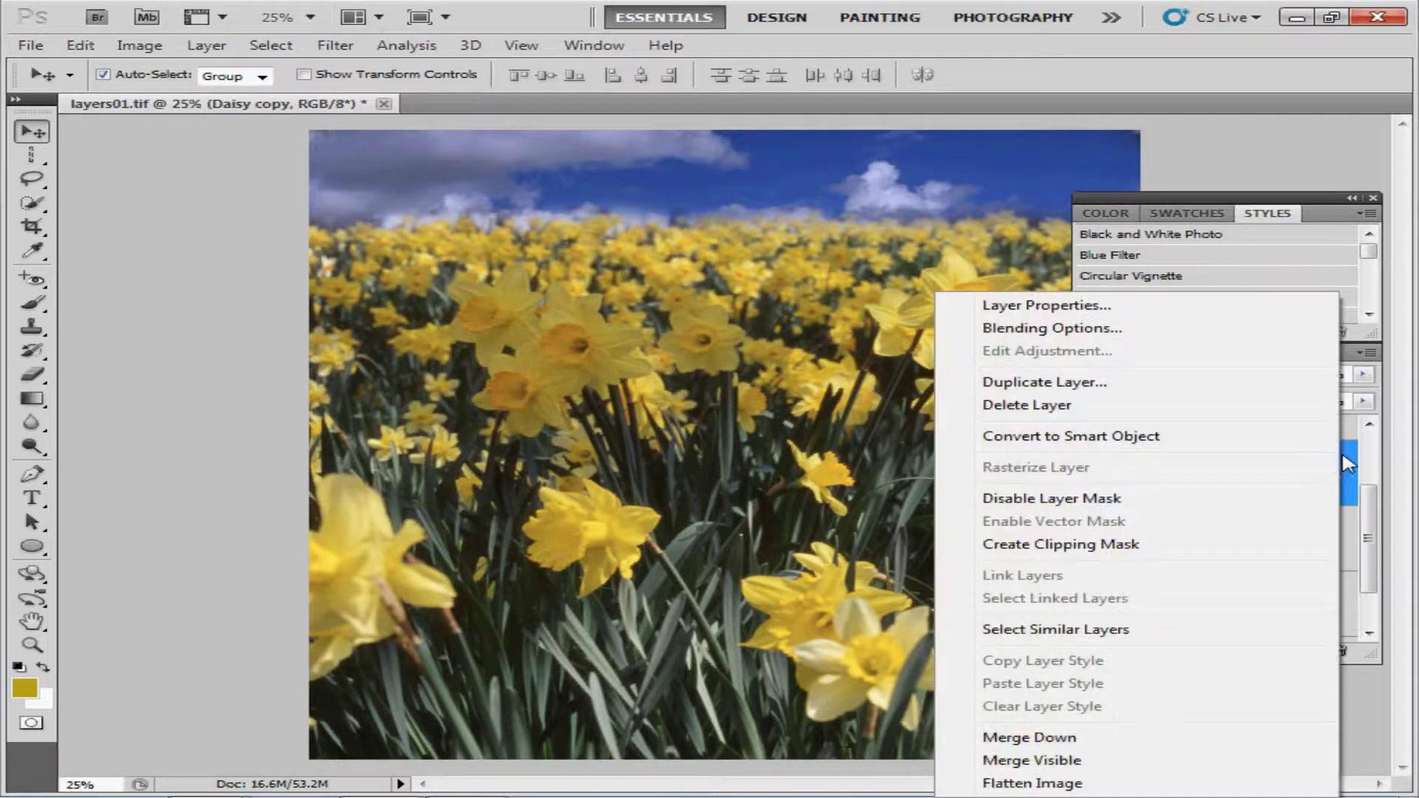
{"action": "left_click", "coordinate": [1167, 407]}
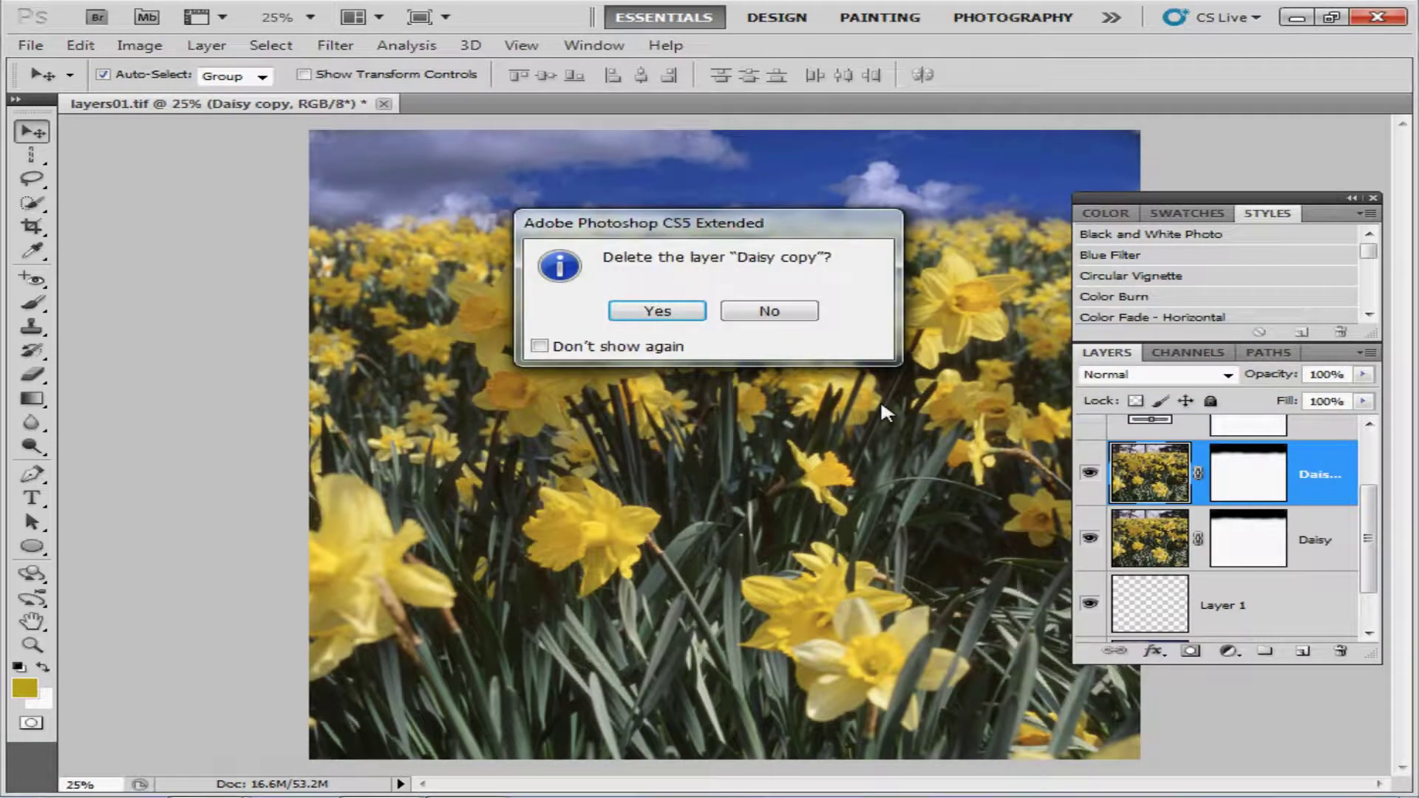
{"action": "left_click", "coordinate": [658, 311]}
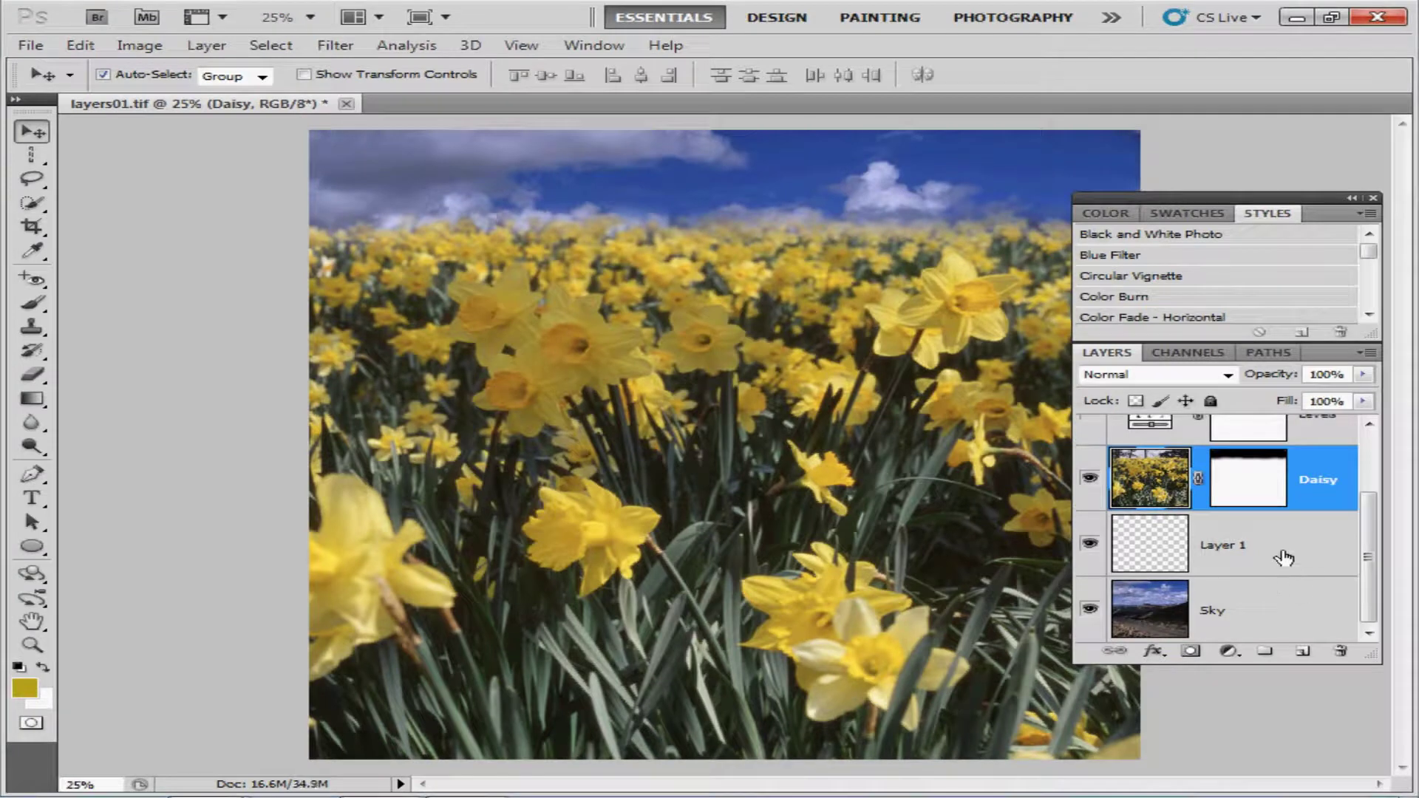
Delete the empty Layer 1 with the trash icon, confirming Yes.
{"action": "left_click", "coordinate": [1279, 559]}
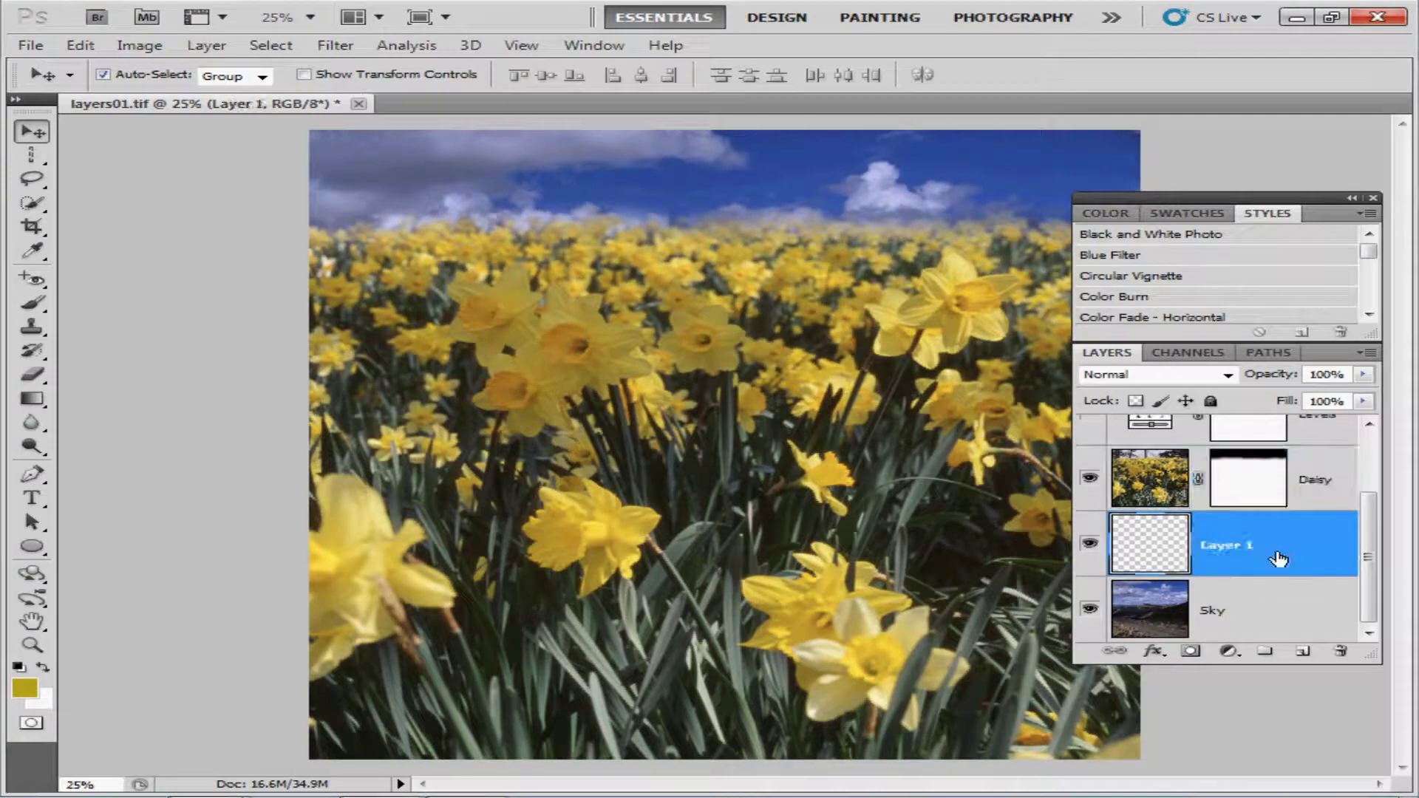
{"action": "left_click", "coordinate": [1341, 652]}
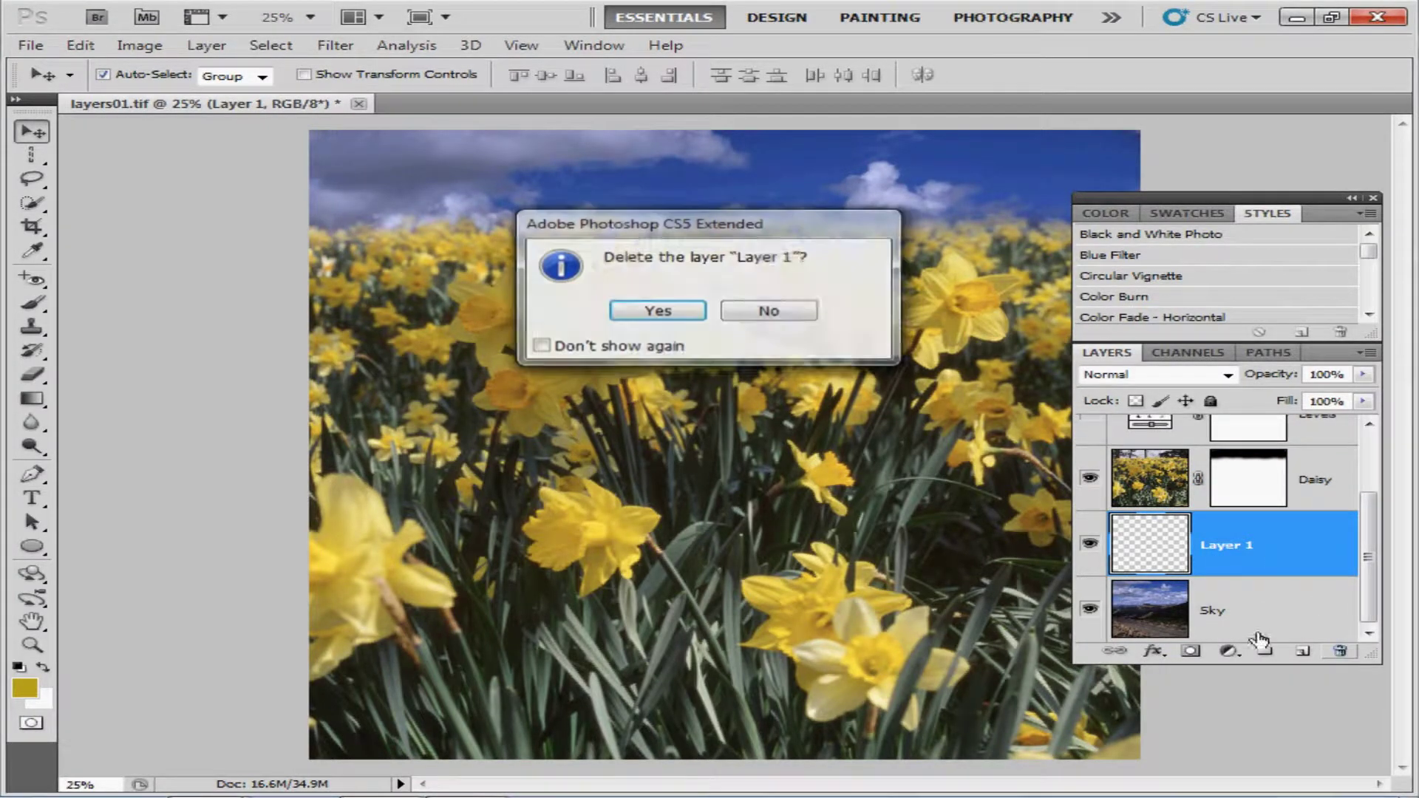
{"action": "left_click", "coordinate": [681, 318]}
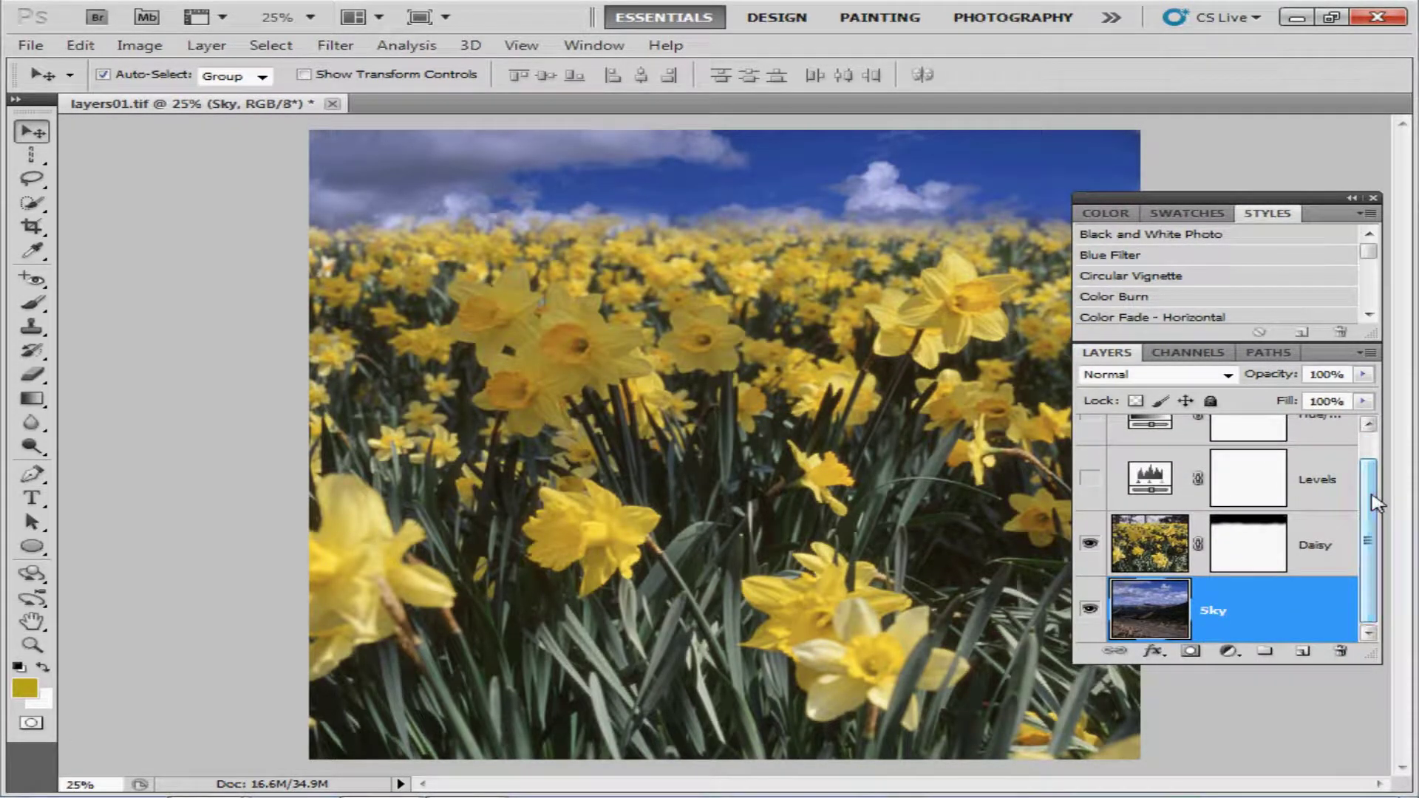
Try the Daisy layer's opacity at values like 50 before setting it to 100%.
{"action": "left_click", "coordinate": [1295, 545]}
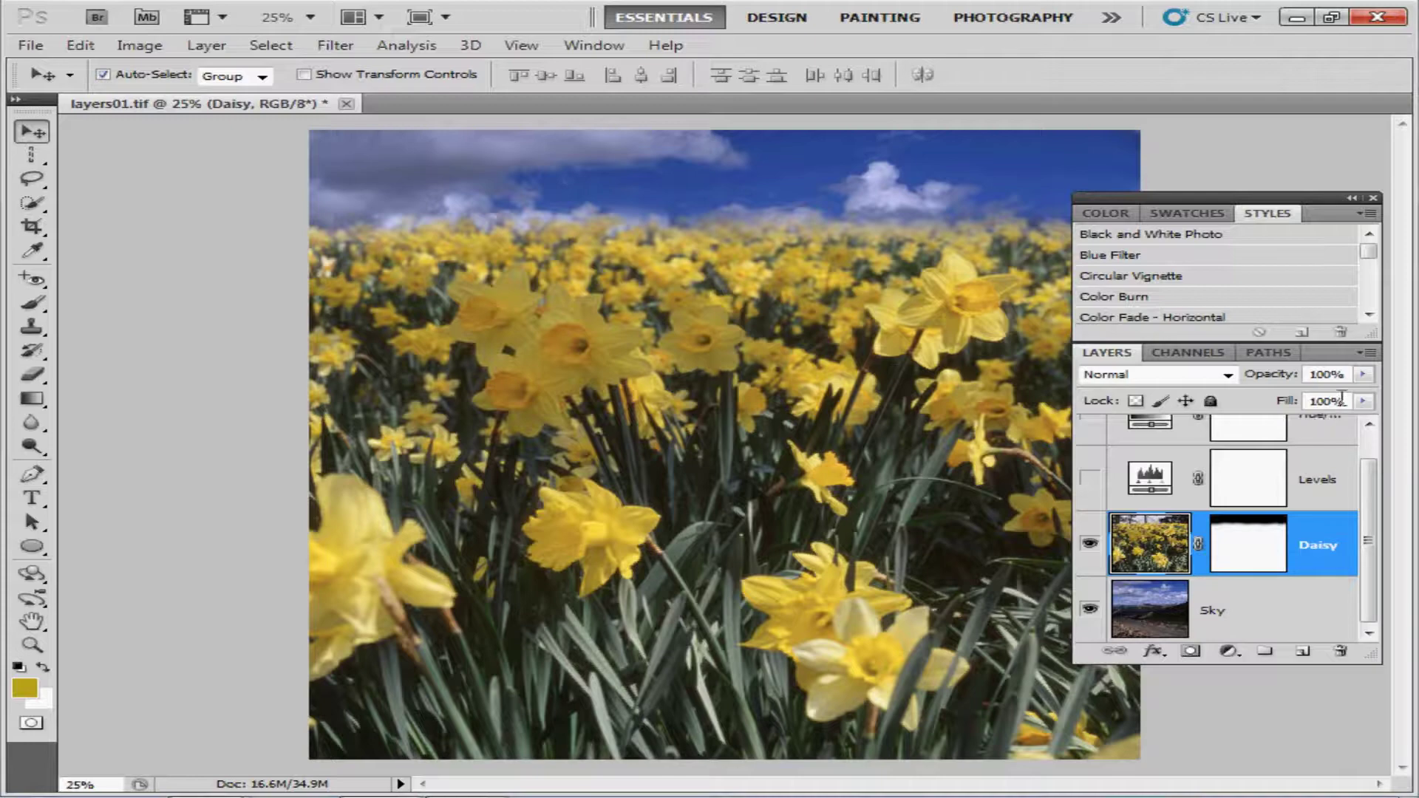
{"action": "left_click_drag", "start_coordinate": [1349, 378], "coordinate": [1306, 373]}
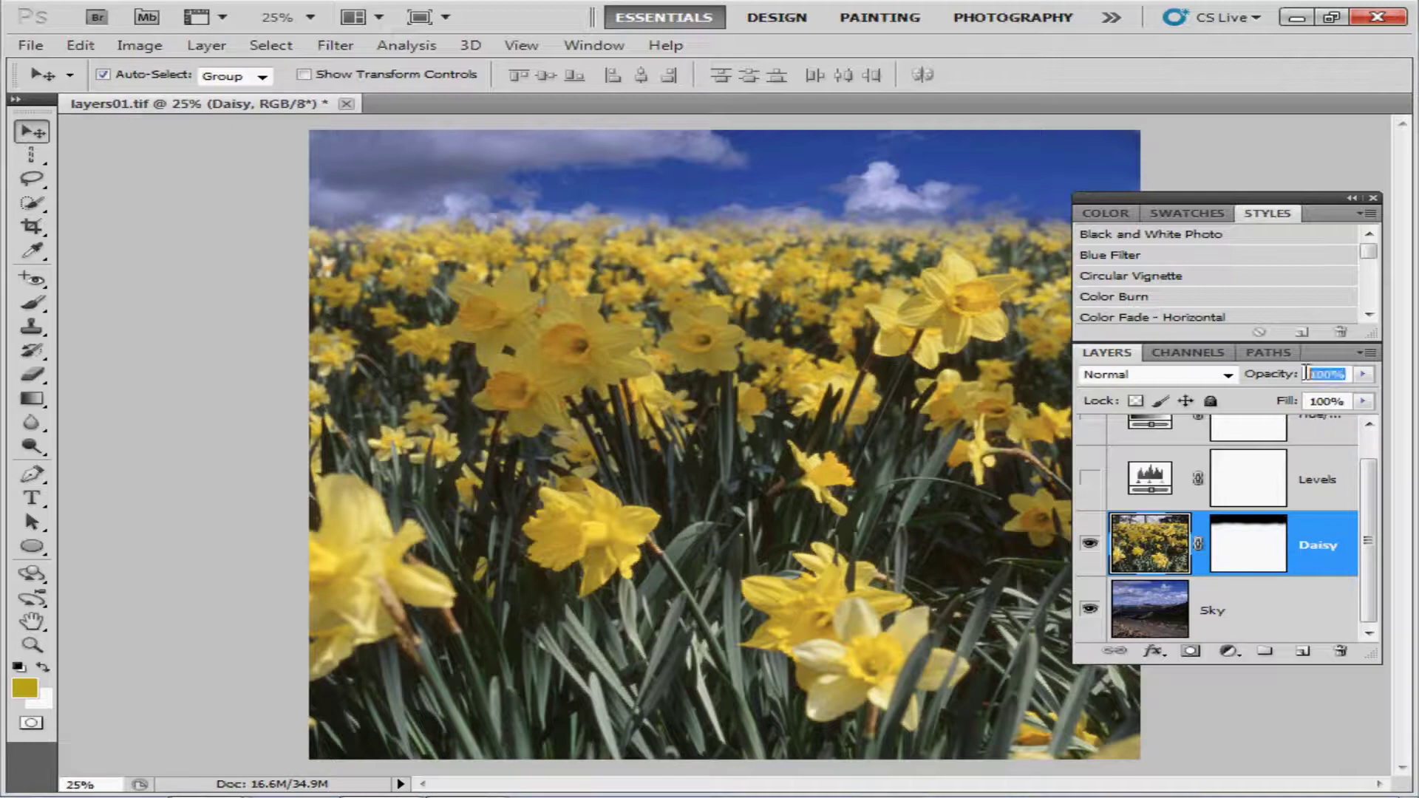
{"action": "type", "text": "50"}
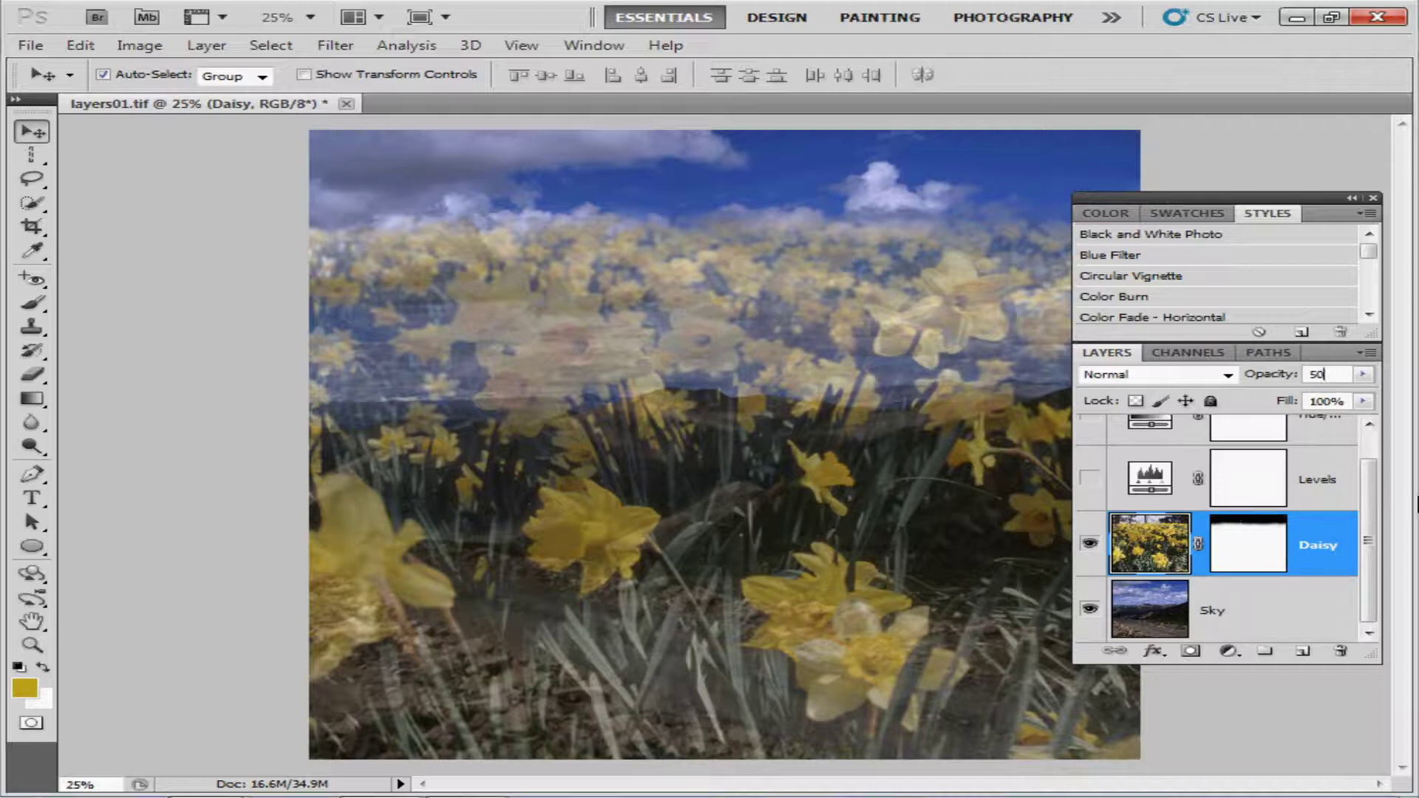
{"action": "key", "text": "BackSpace"}
{"action": "key", "text": "BackSpace"}
{"action": "type", "text": "7"}
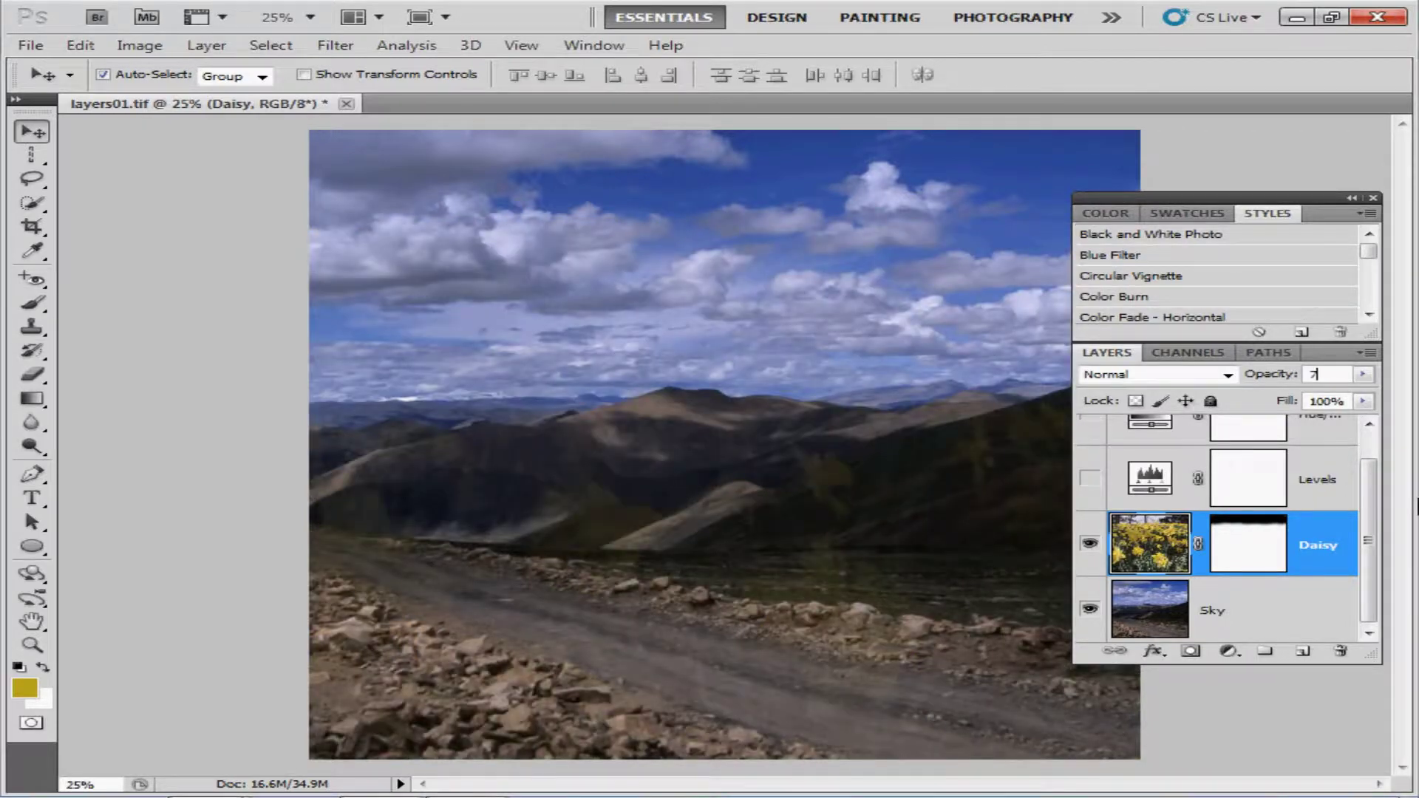
{"action": "type", "text": "5"}
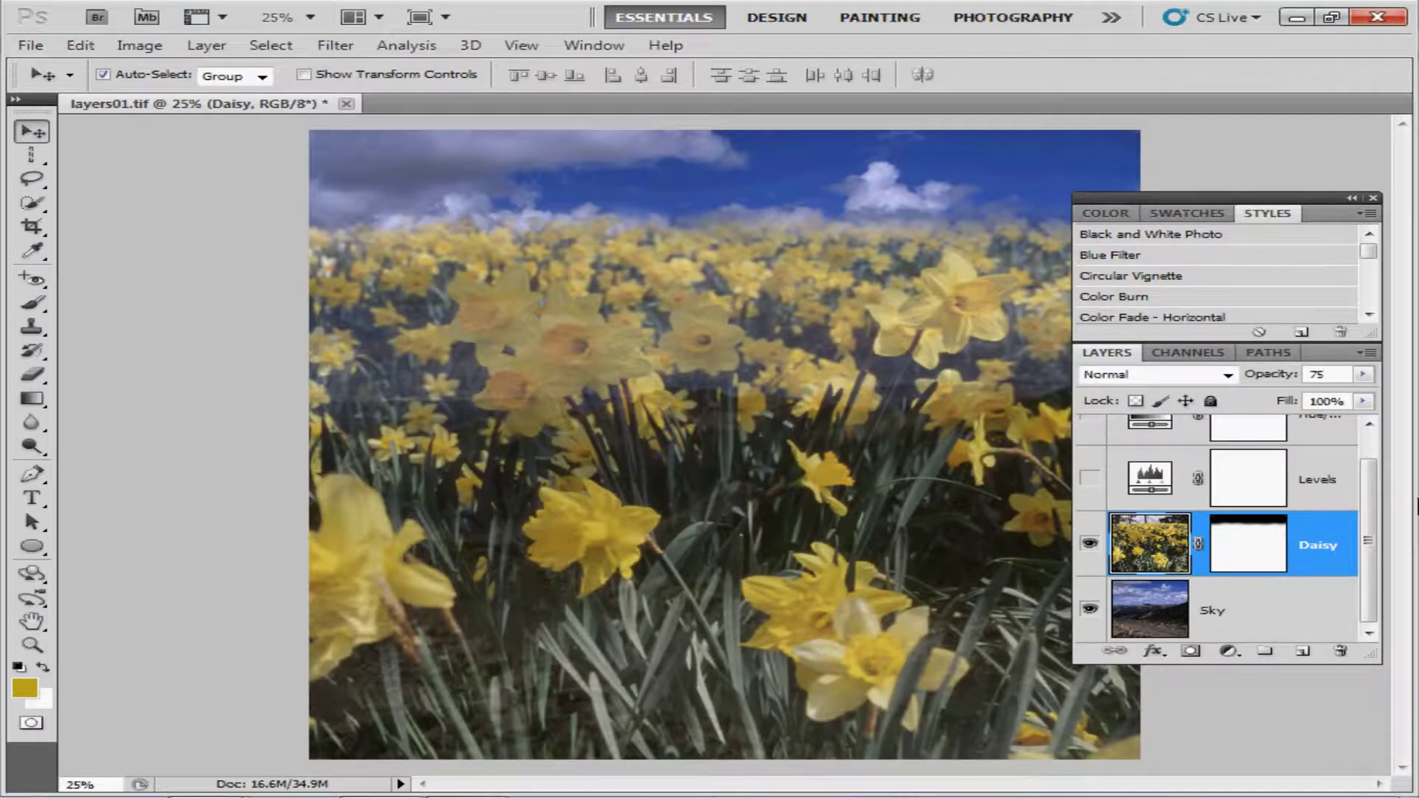
{"action": "key", "text": "BackSpace"}
{"action": "type", "text": "1"}
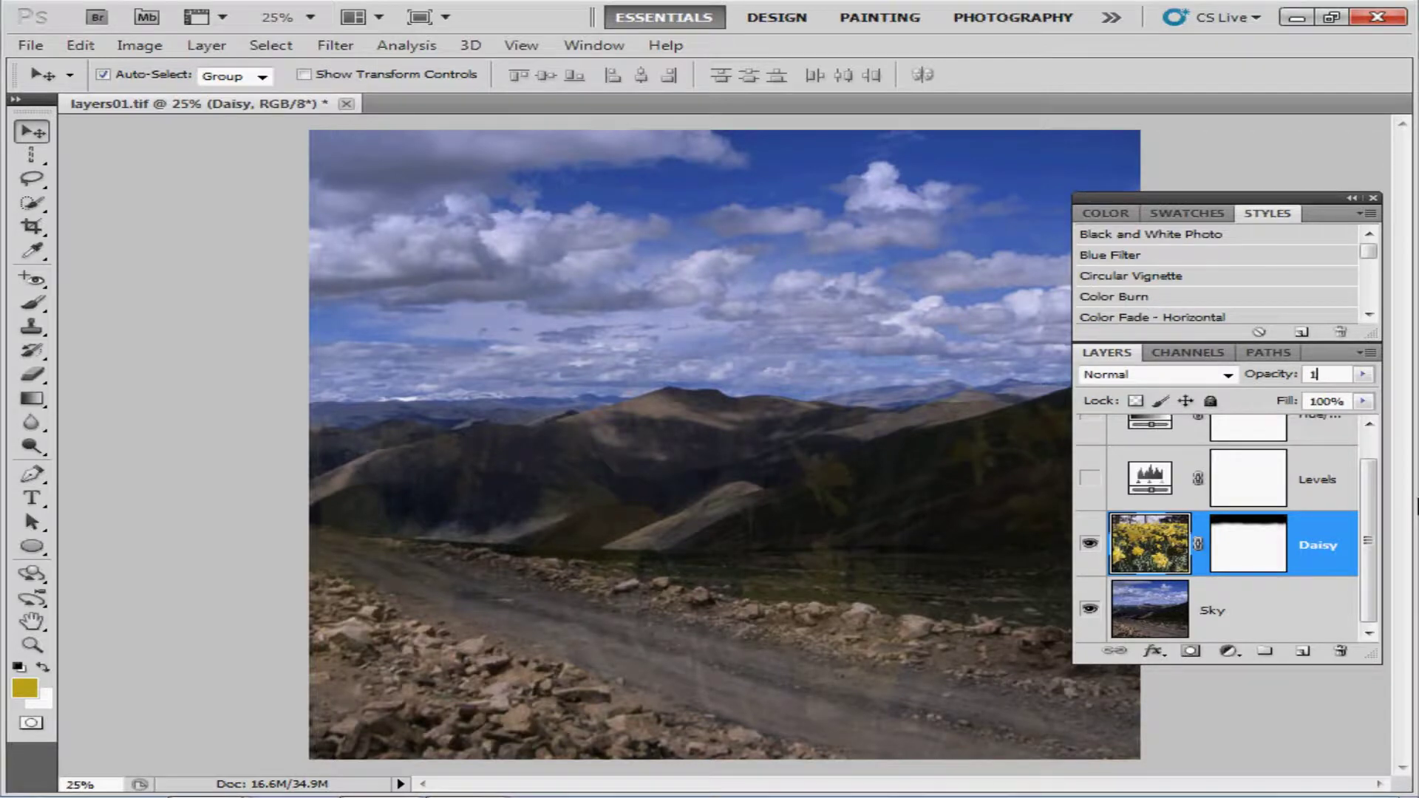
{"action": "type", "text": "00"}
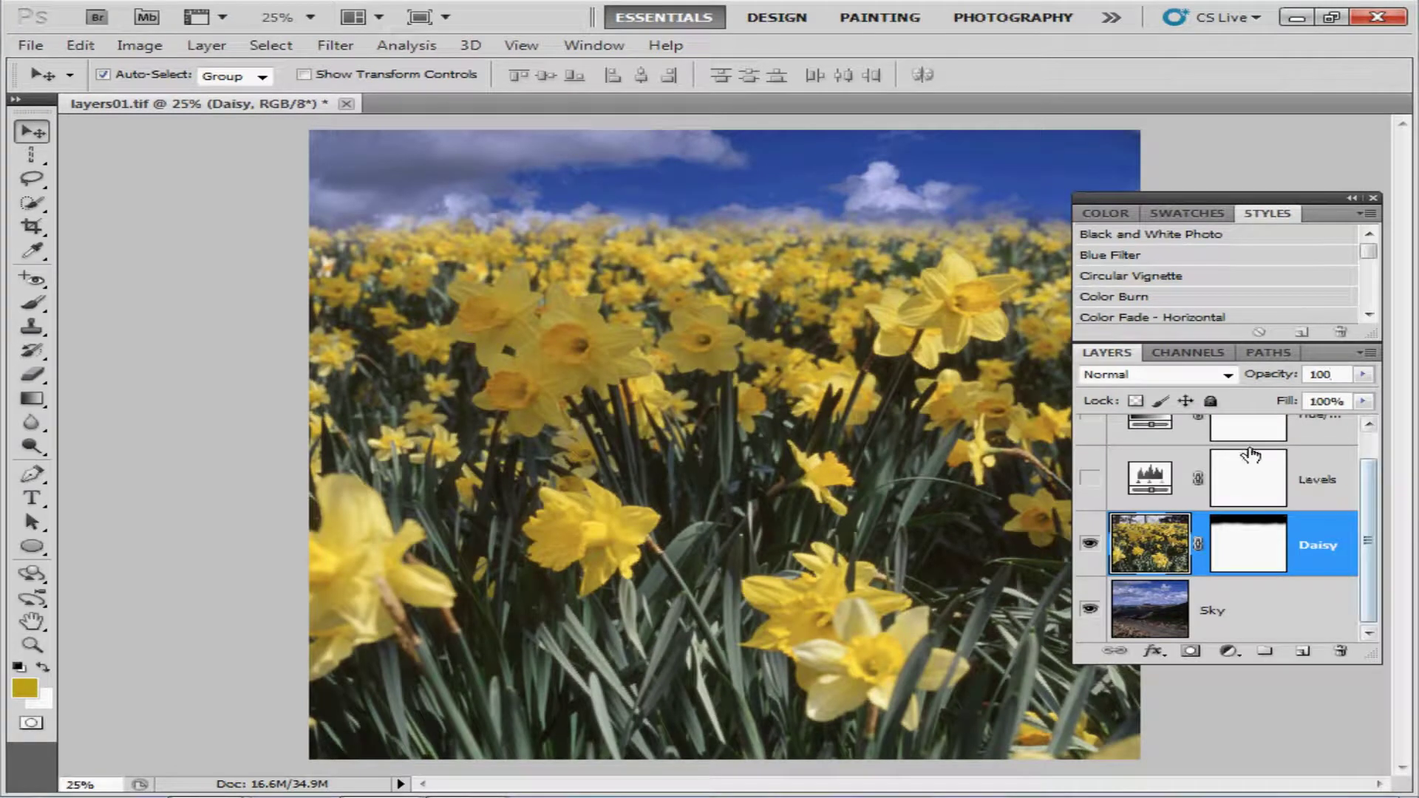
Try Screen and Divide blending on Daisy, return to Normal, and show the Levels layer.
{"action": "left_click", "coordinate": [1228, 378]}
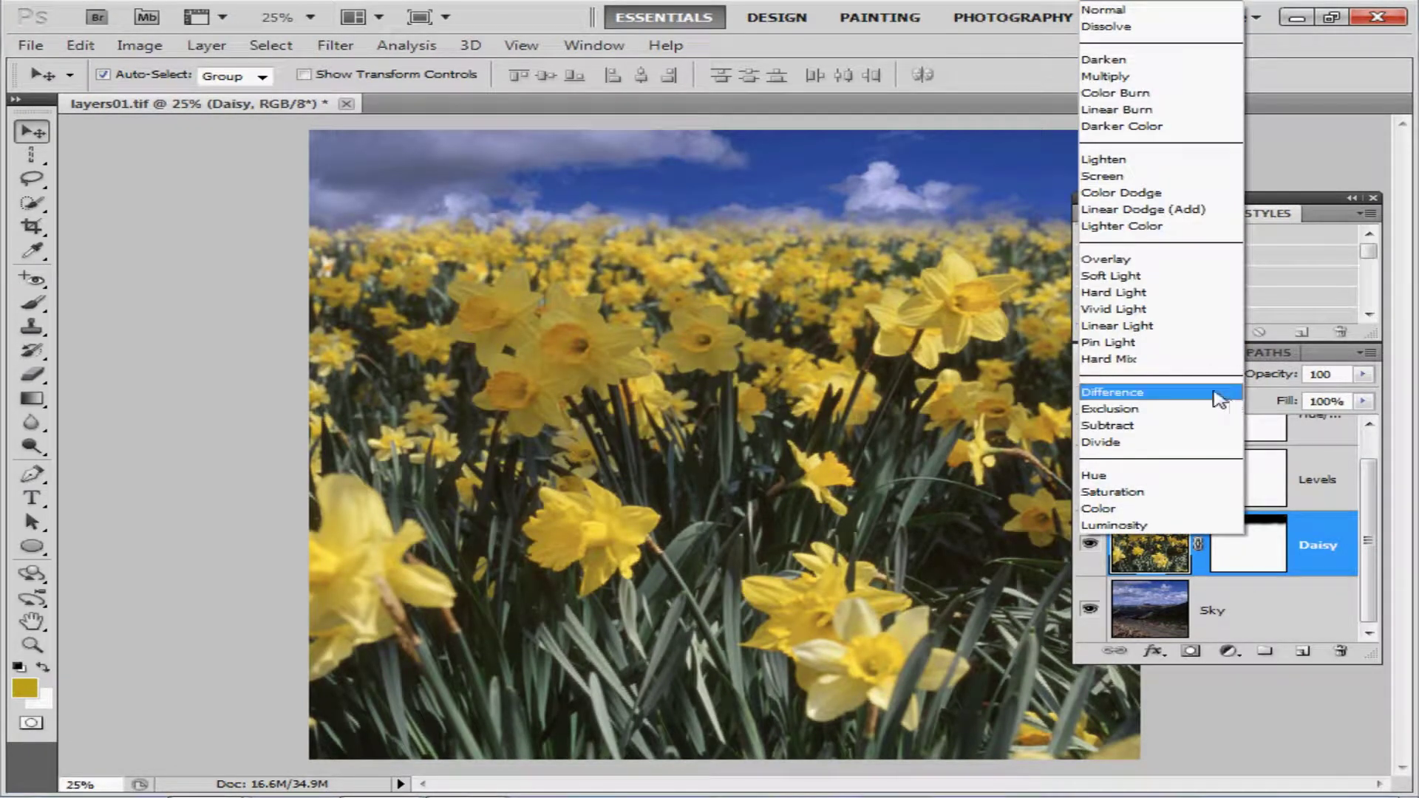
{"action": "left_click", "coordinate": [1165, 178]}
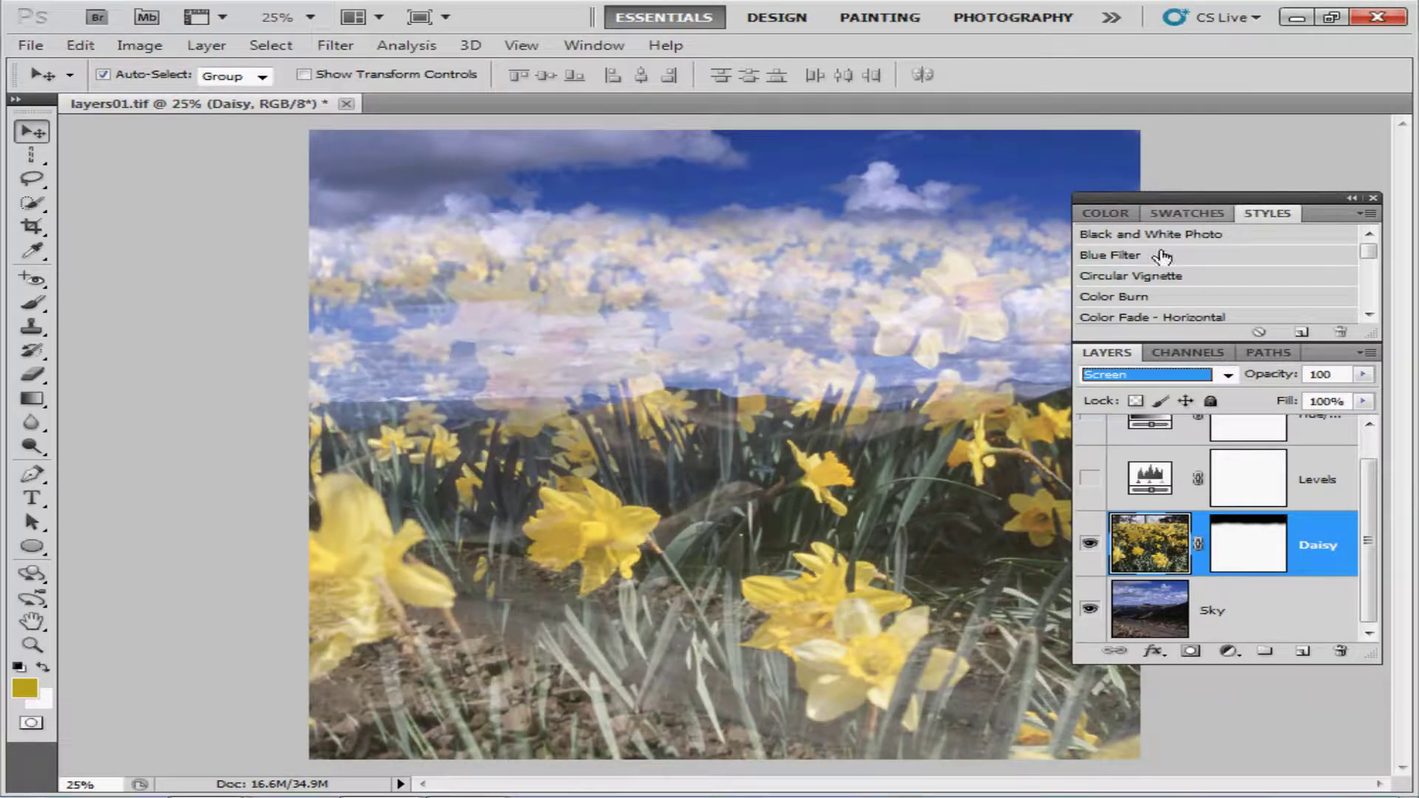
{"action": "left_click", "coordinate": [1229, 376]}
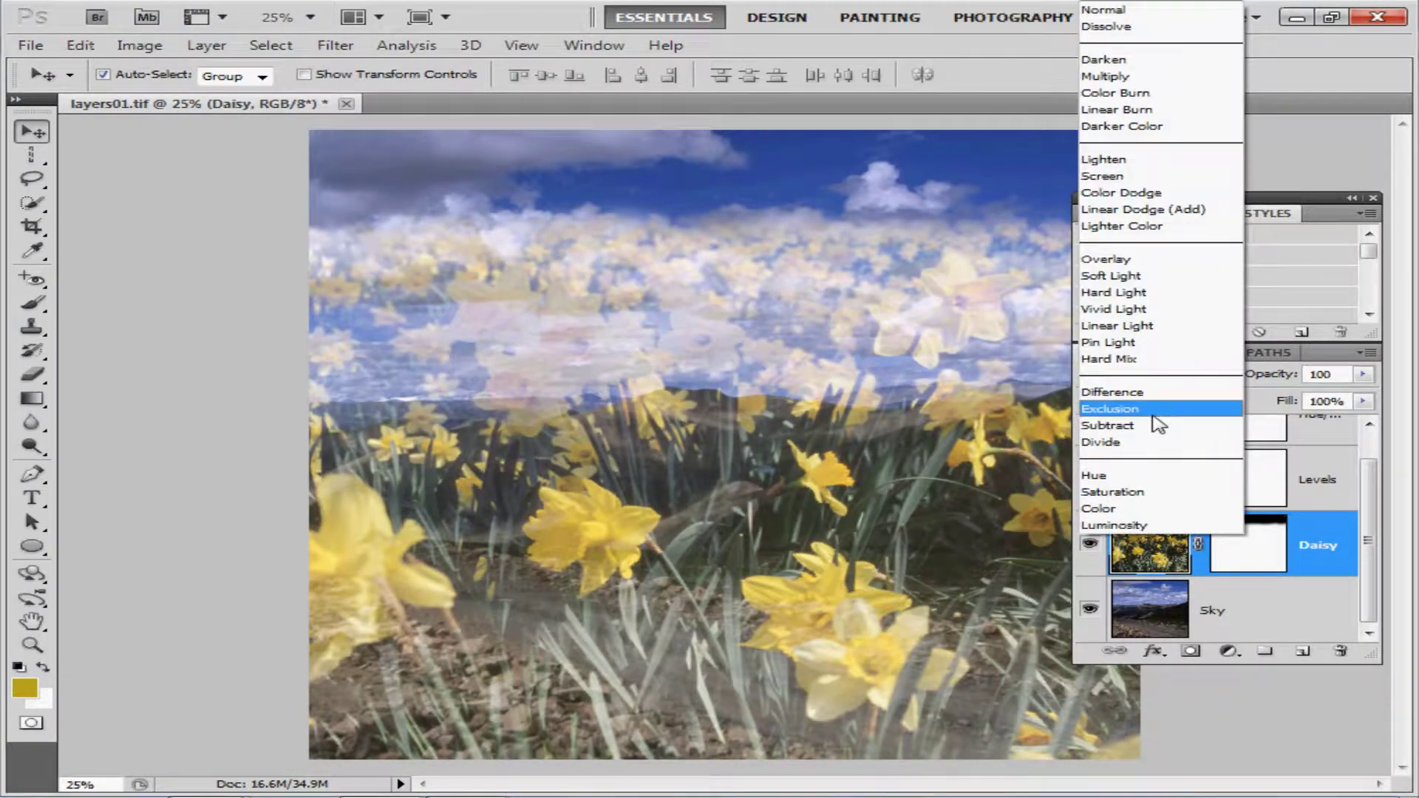
{"action": "left_click", "coordinate": [1133, 443]}
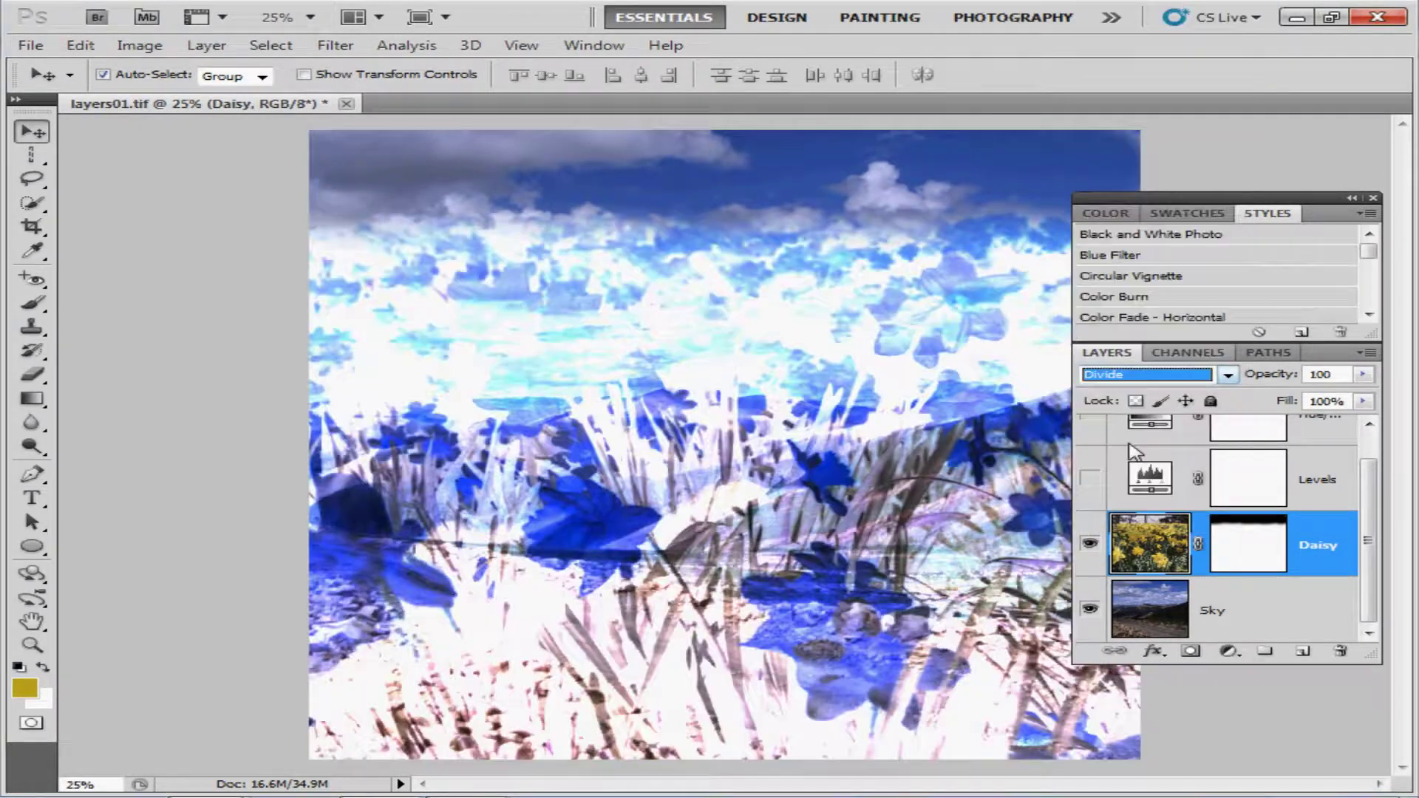
{"action": "left_click", "coordinate": [1229, 375]}
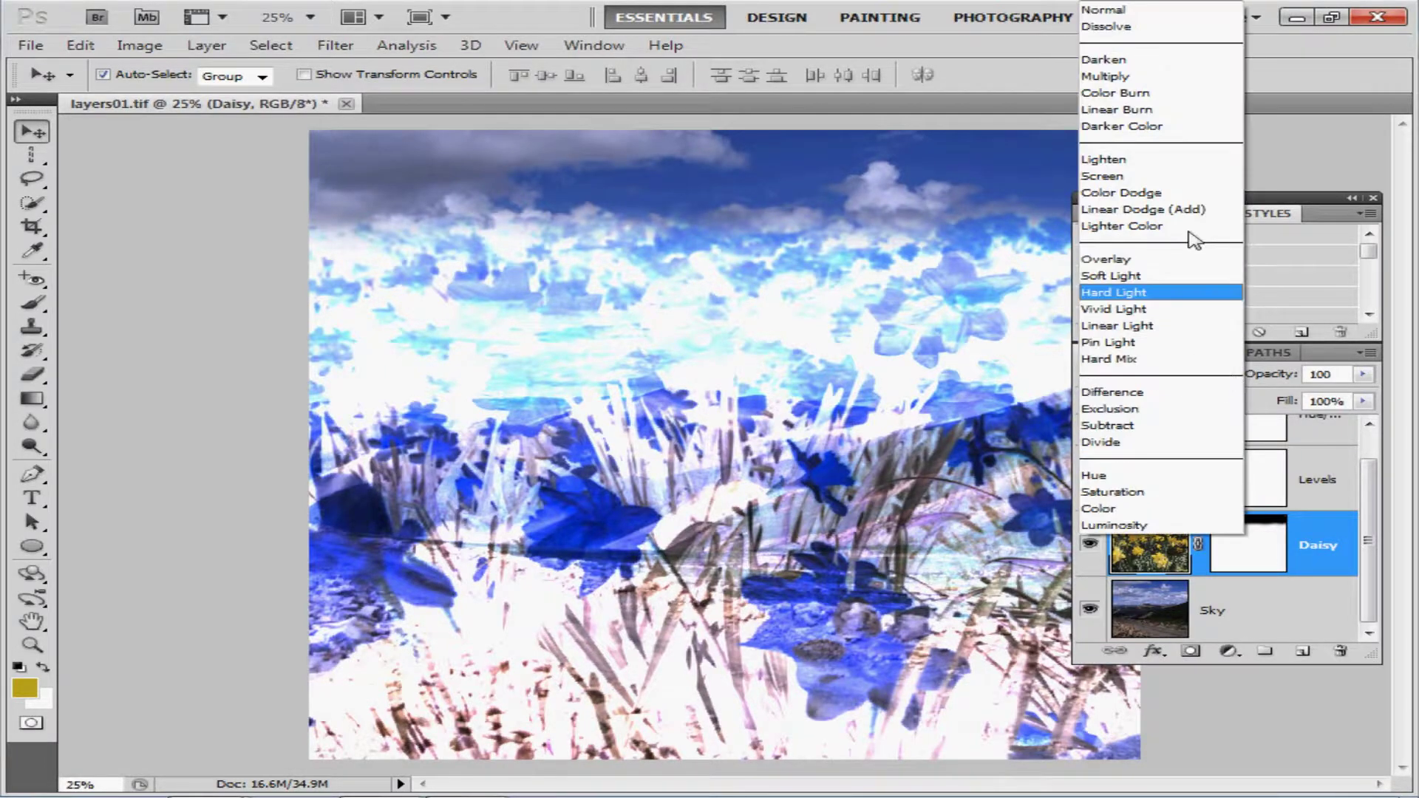
{"action": "left_click", "coordinate": [1116, 10]}
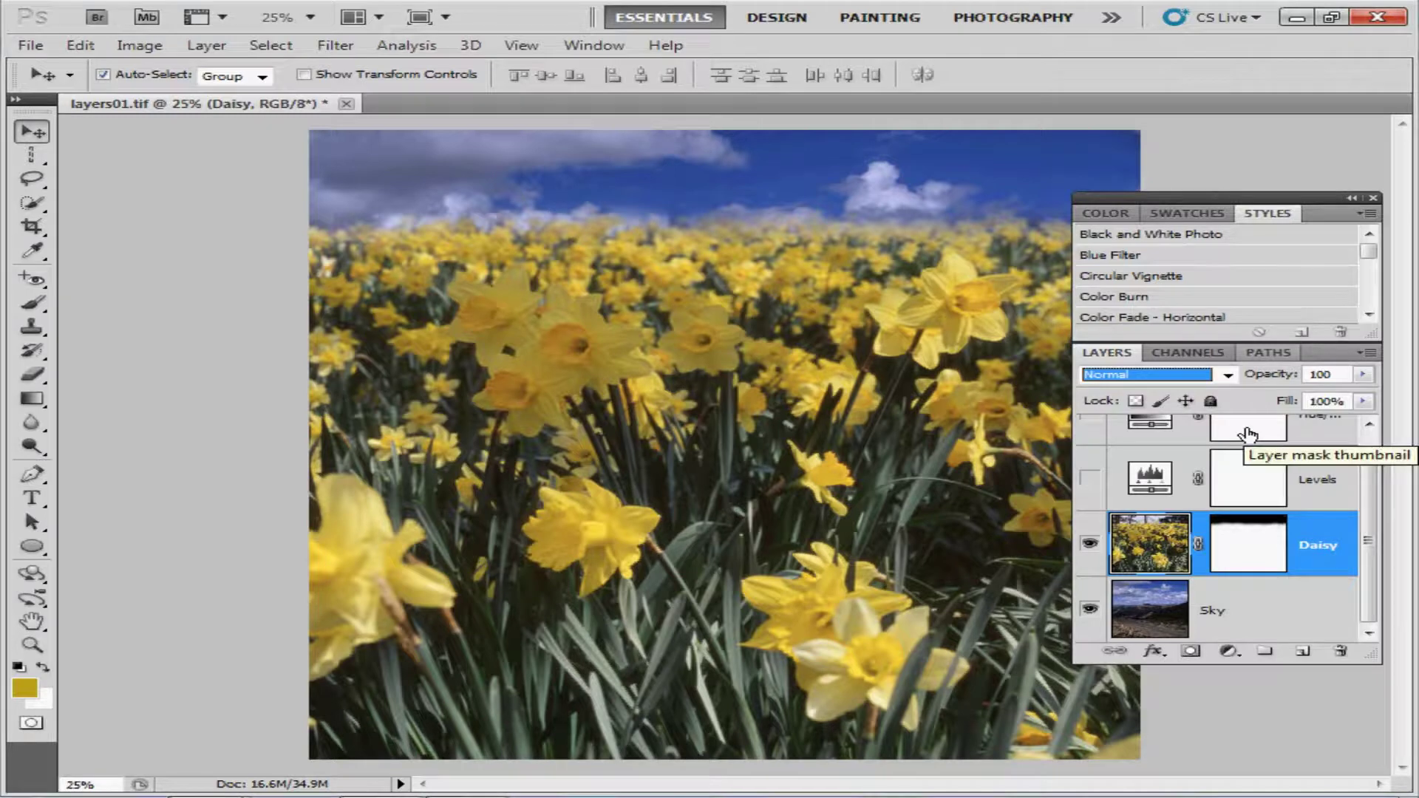
{"action": "left_click", "coordinate": [1090, 478]}
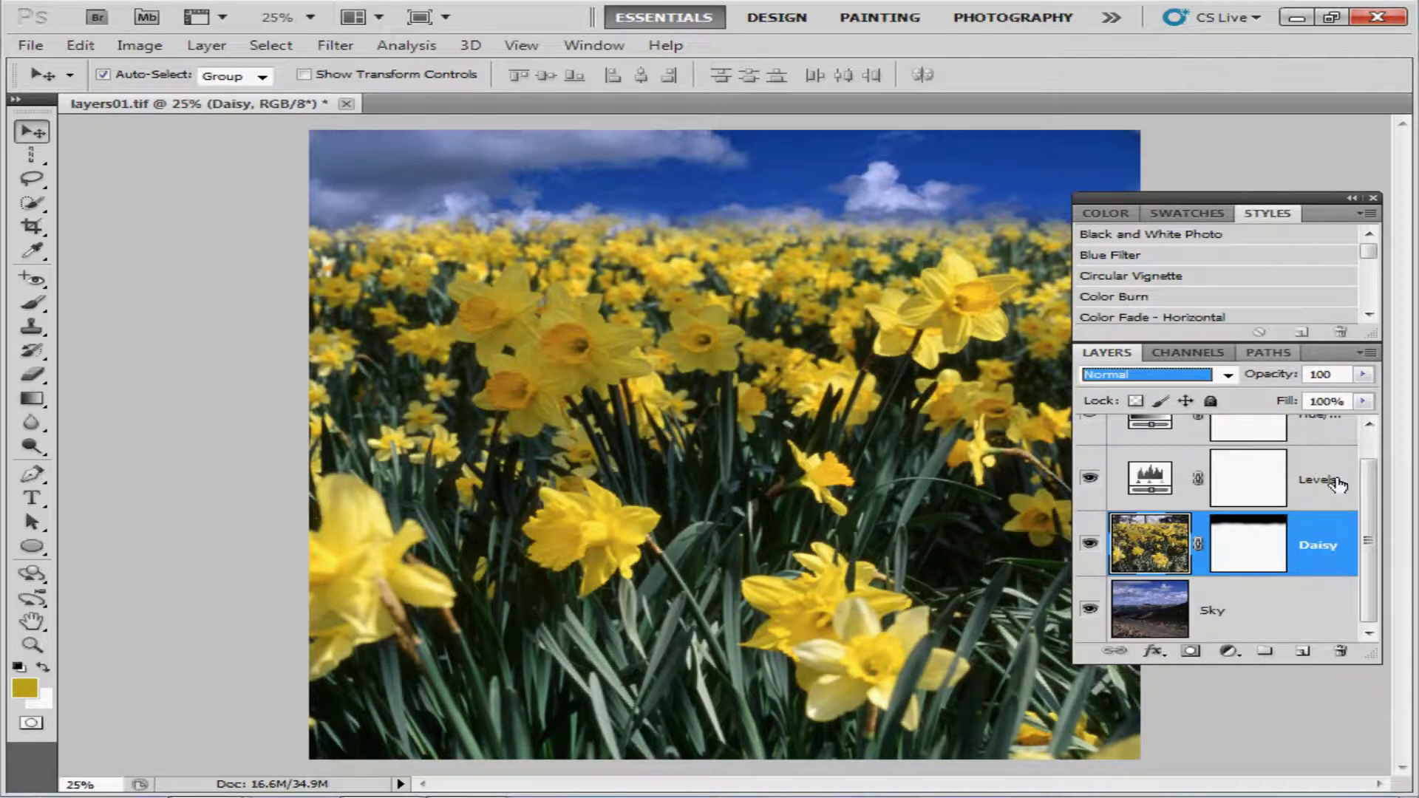
{"action": "left_click_drag", "start_coordinate": [1370, 484], "coordinate": [1370, 462]}
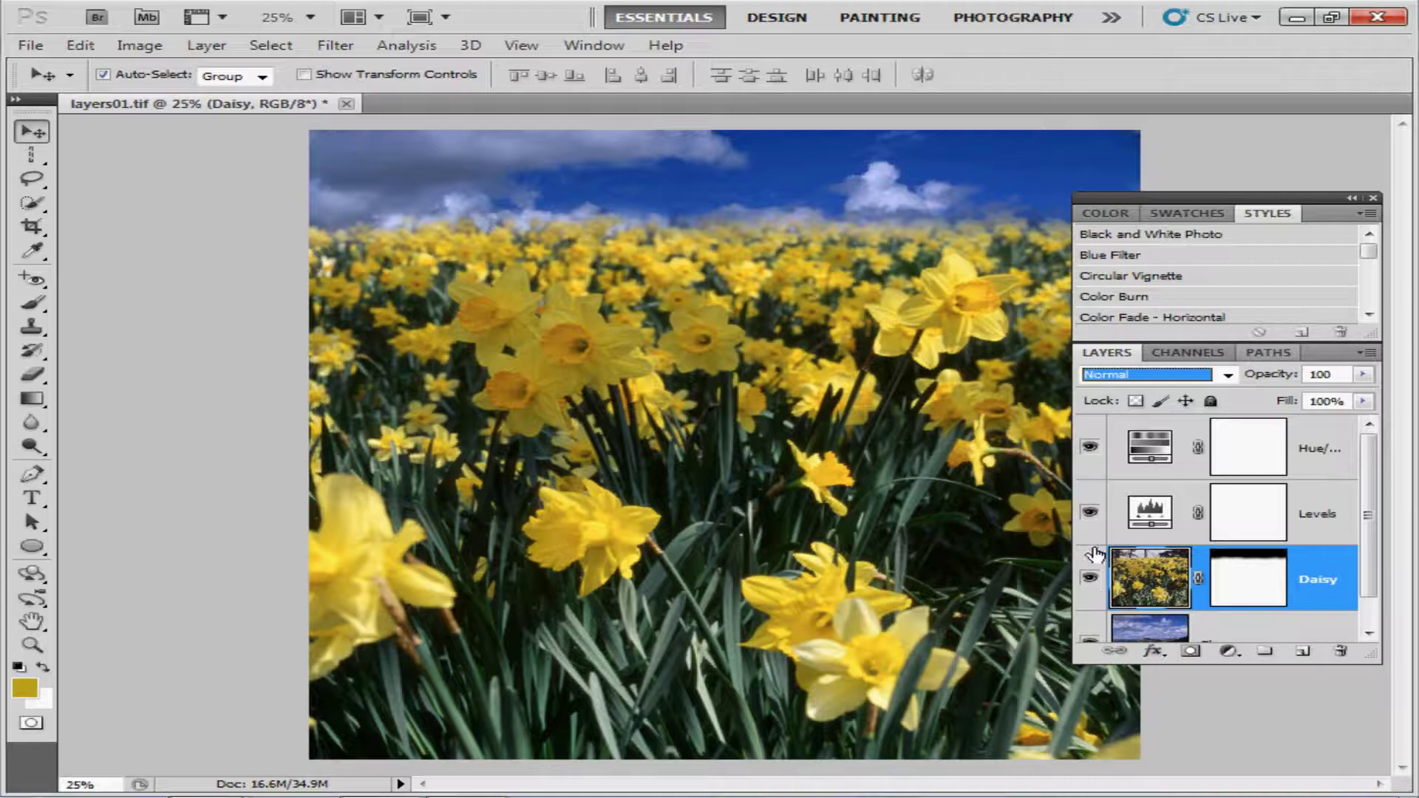
{"action": "left_click", "coordinate": [1091, 580]}
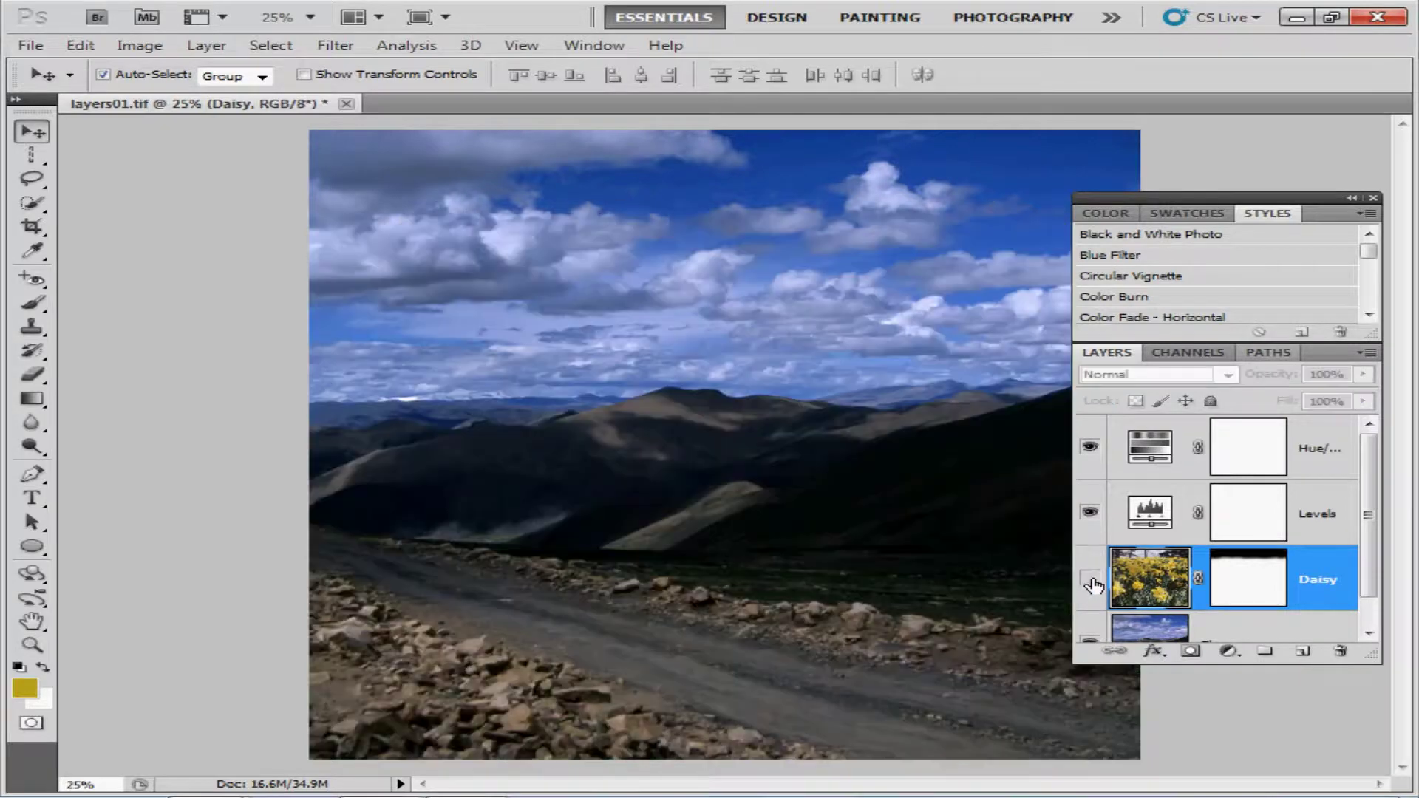
{"action": "left_click", "coordinate": [1091, 514]}
{"action": "left_click", "coordinate": [1091, 579]}
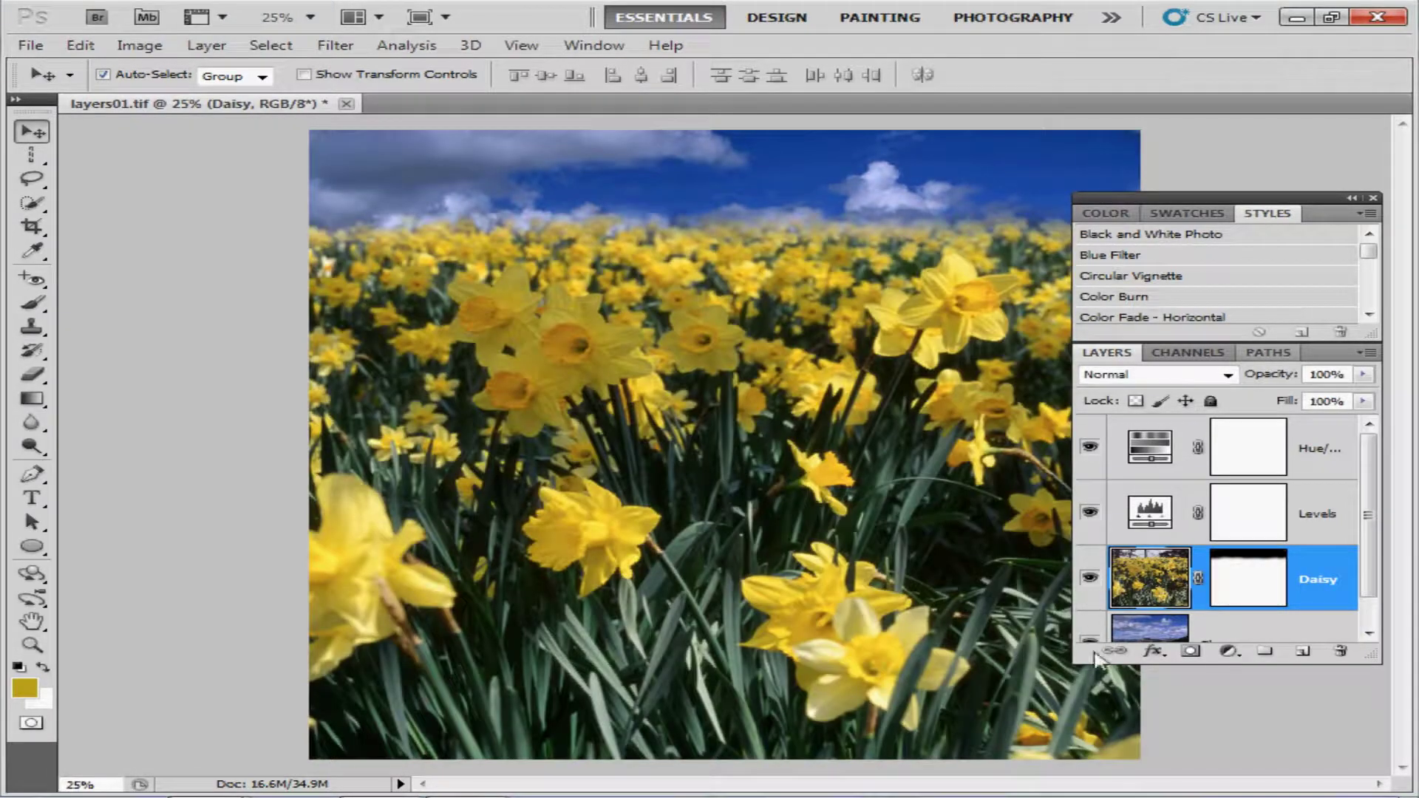
{"action": "left_click", "coordinate": [1090, 637]}
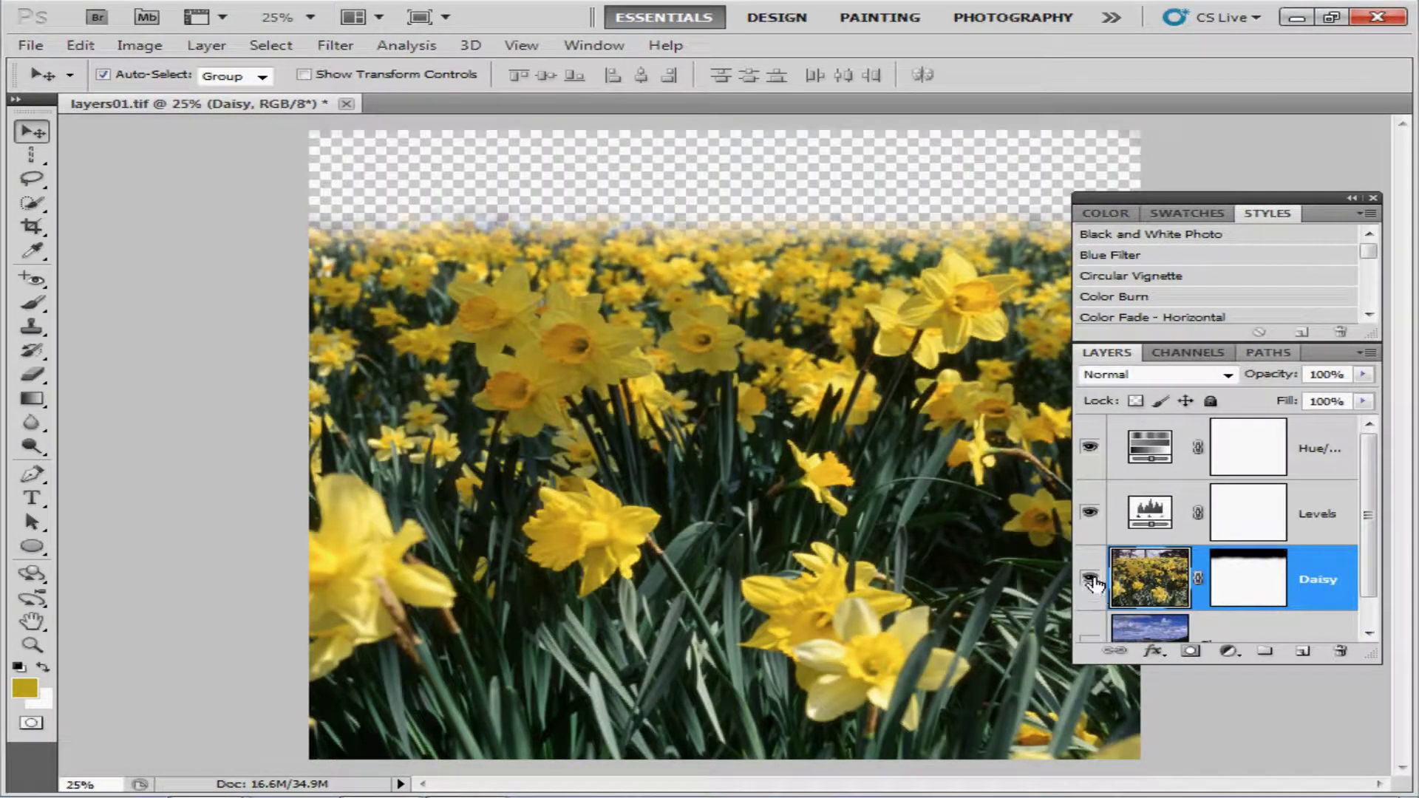
{"action": "left_click", "coordinate": [1090, 639]}
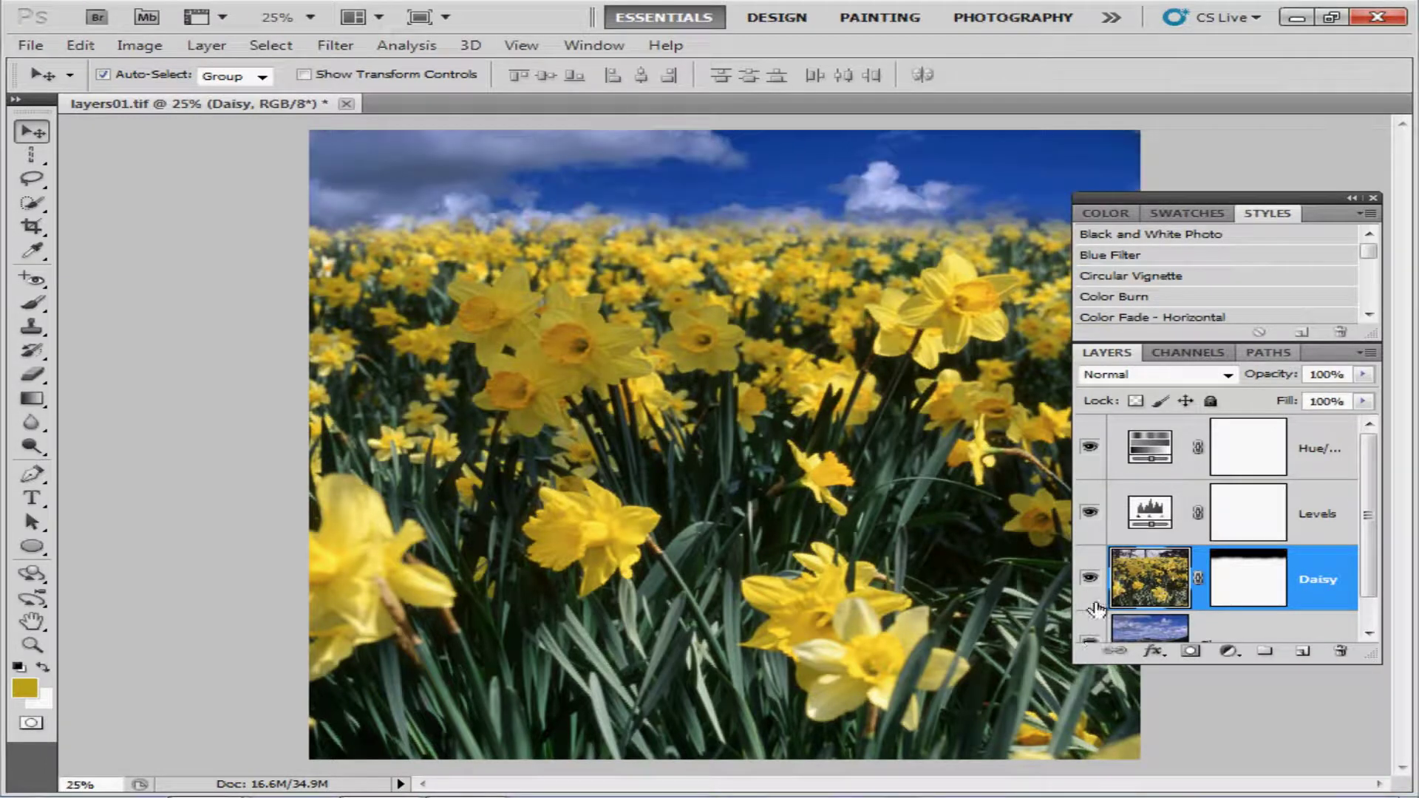
{"action": "left_click", "coordinate": [1090, 514]}
Clip the selected Hue/Saturation and Levels layers to Daisy with Create Clipping Mask.
{"action": "left_click", "coordinate": [1290, 462]}
{"action": "left_click", "coordinate": [1294, 516]}
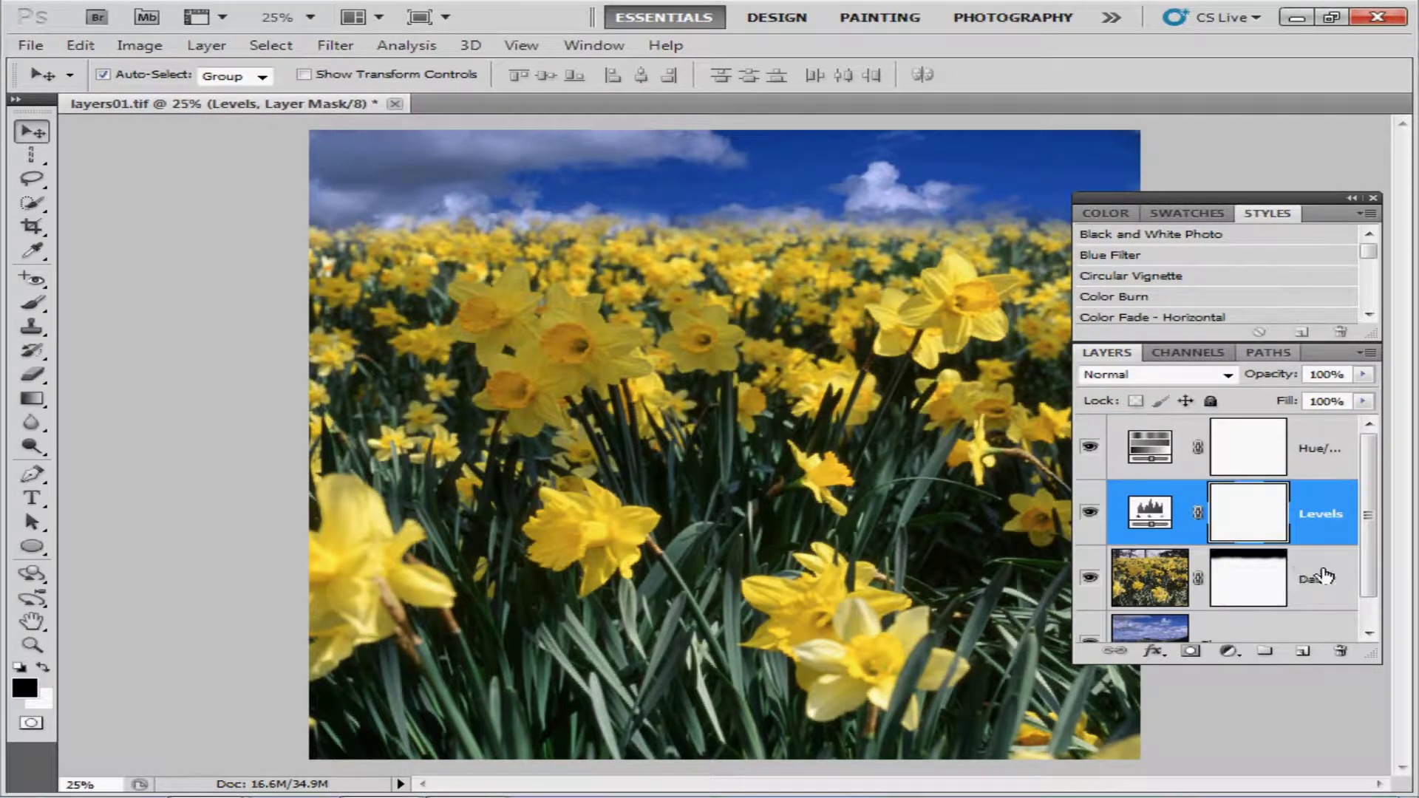
{"action": "scroll", "coordinate": [1368, 580], "scroll_direction": "down", "scroll_amount": 1}
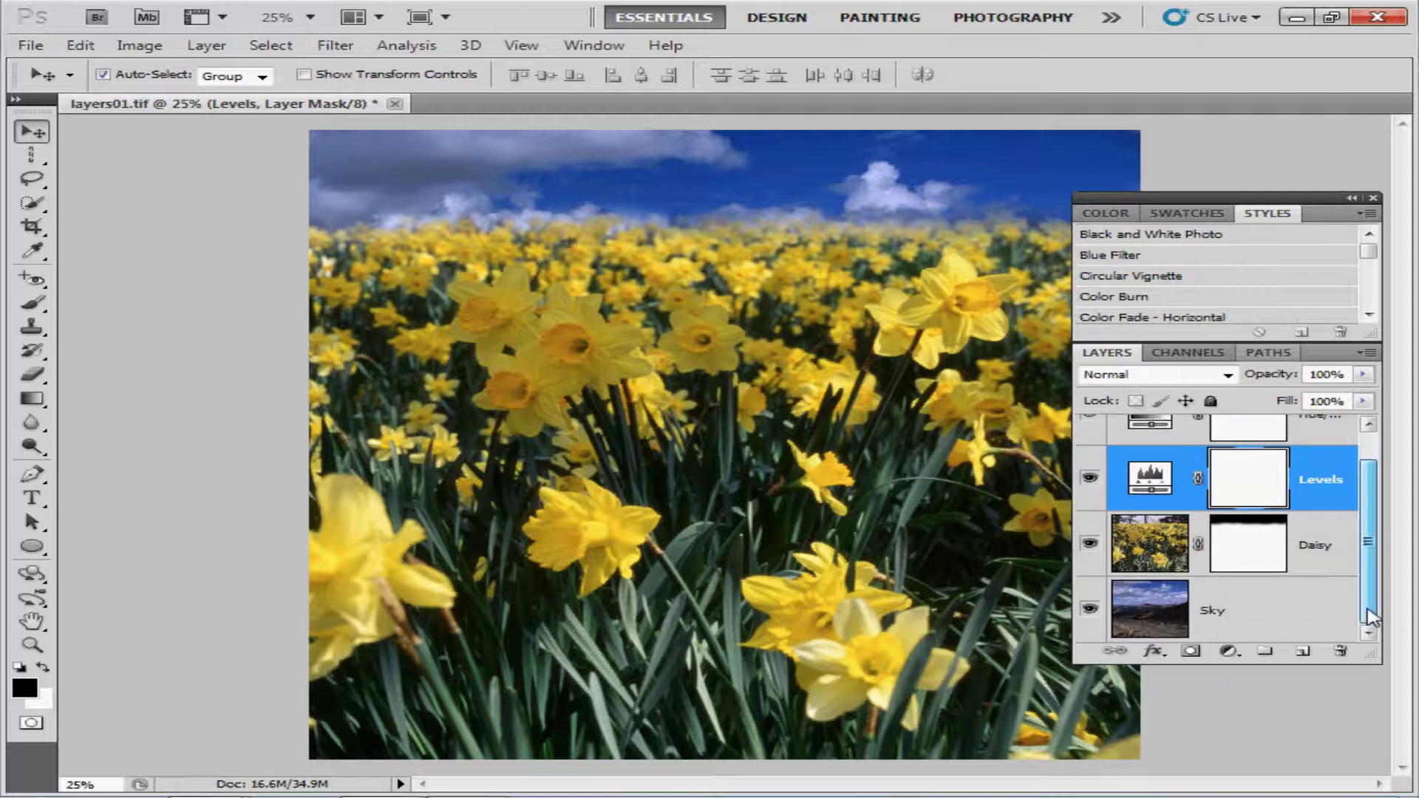
{"action": "scroll", "coordinate": [1368, 528], "scroll_direction": "up", "scroll_amount": 1}
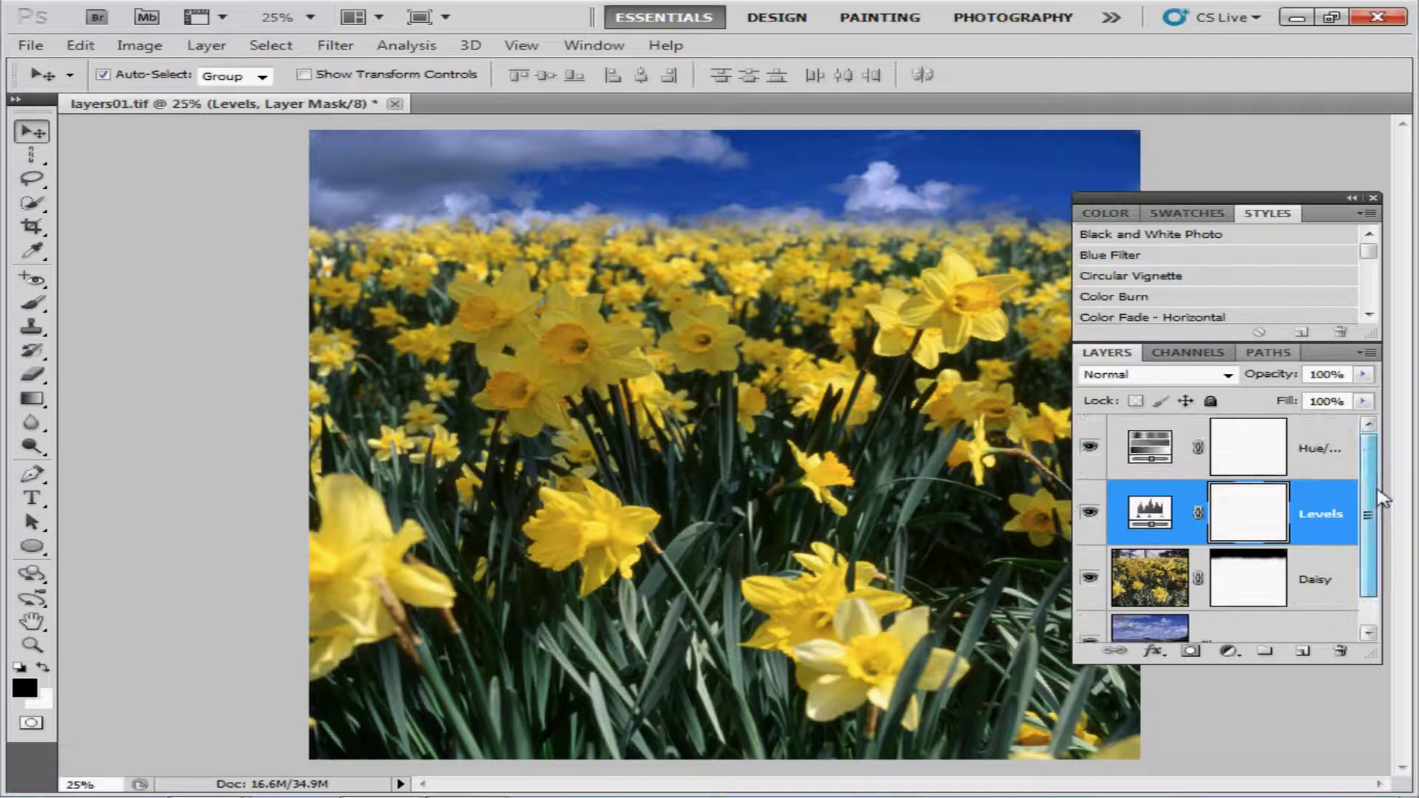
{"action": "left_click", "coordinate": [1299, 457]}
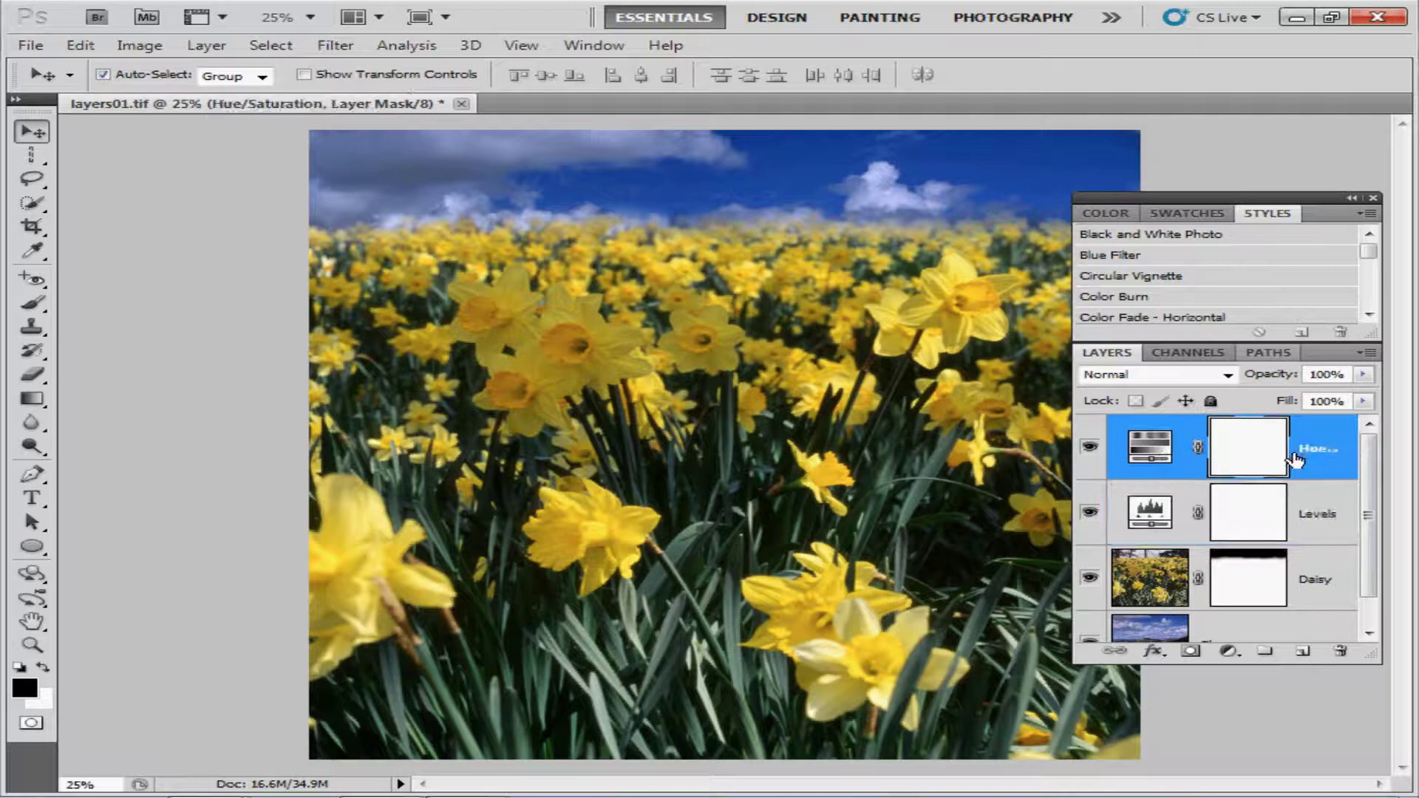
{"action": "left_click", "coordinate": [1297, 511], "text": "shift"}
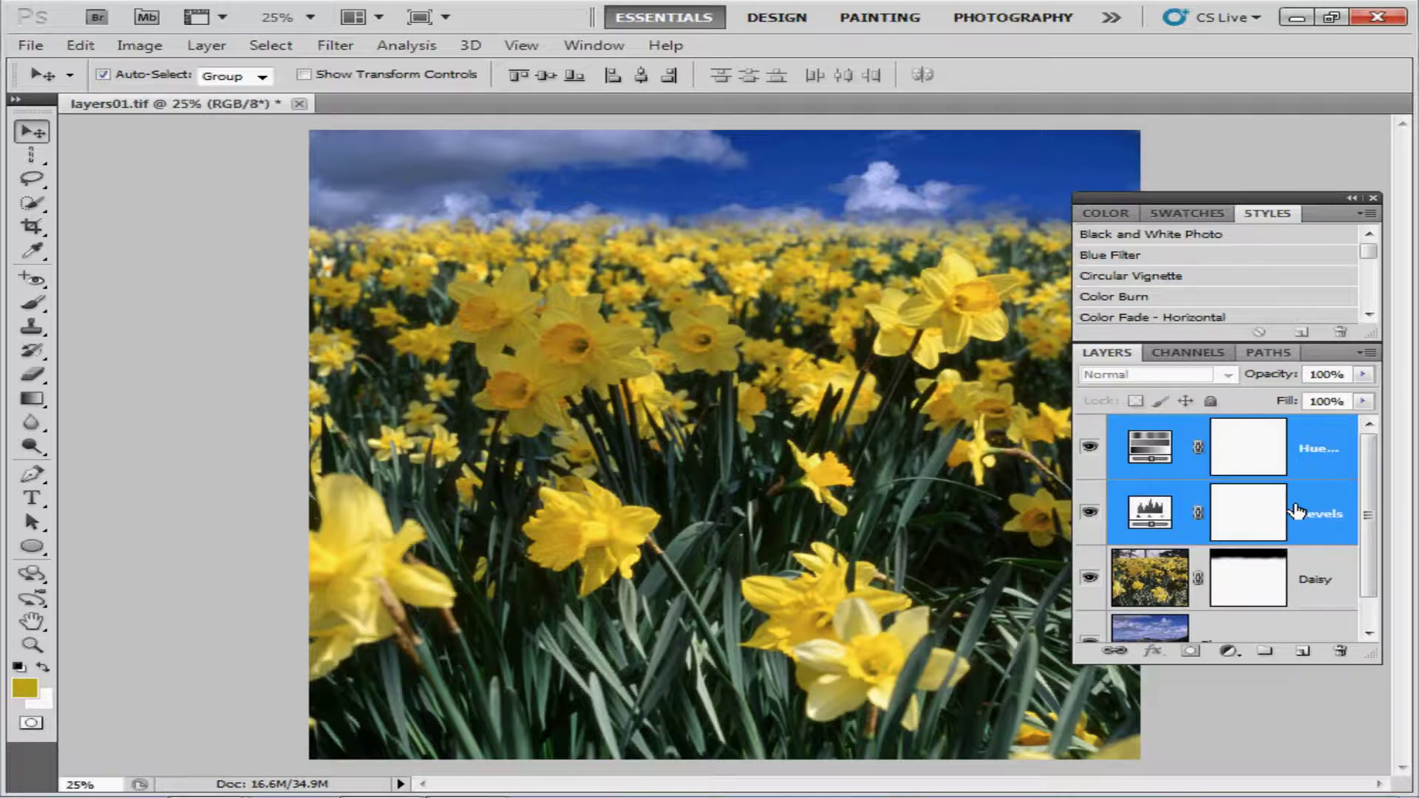
{"action": "left_click", "coordinate": [1366, 353]}
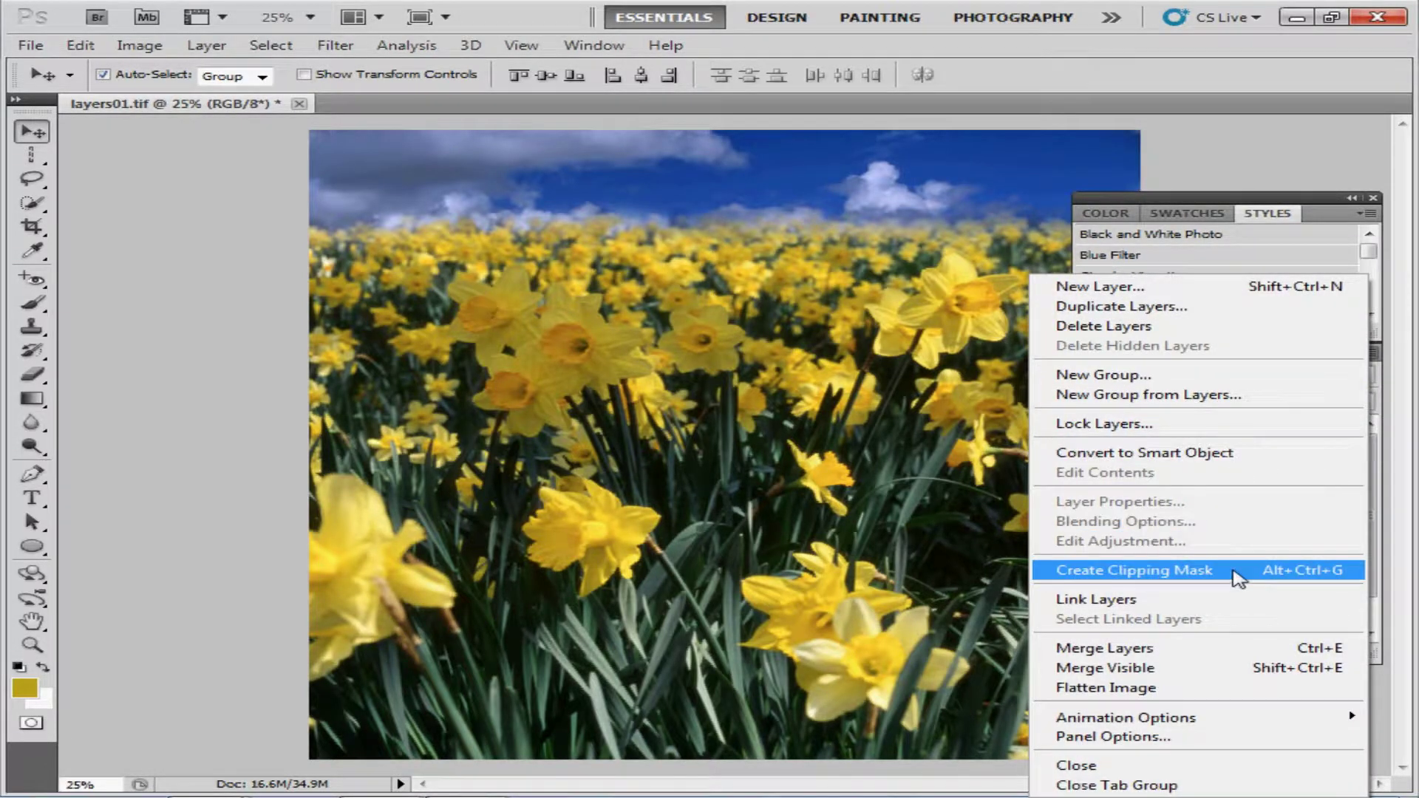
{"action": "left_click", "coordinate": [1233, 571]}
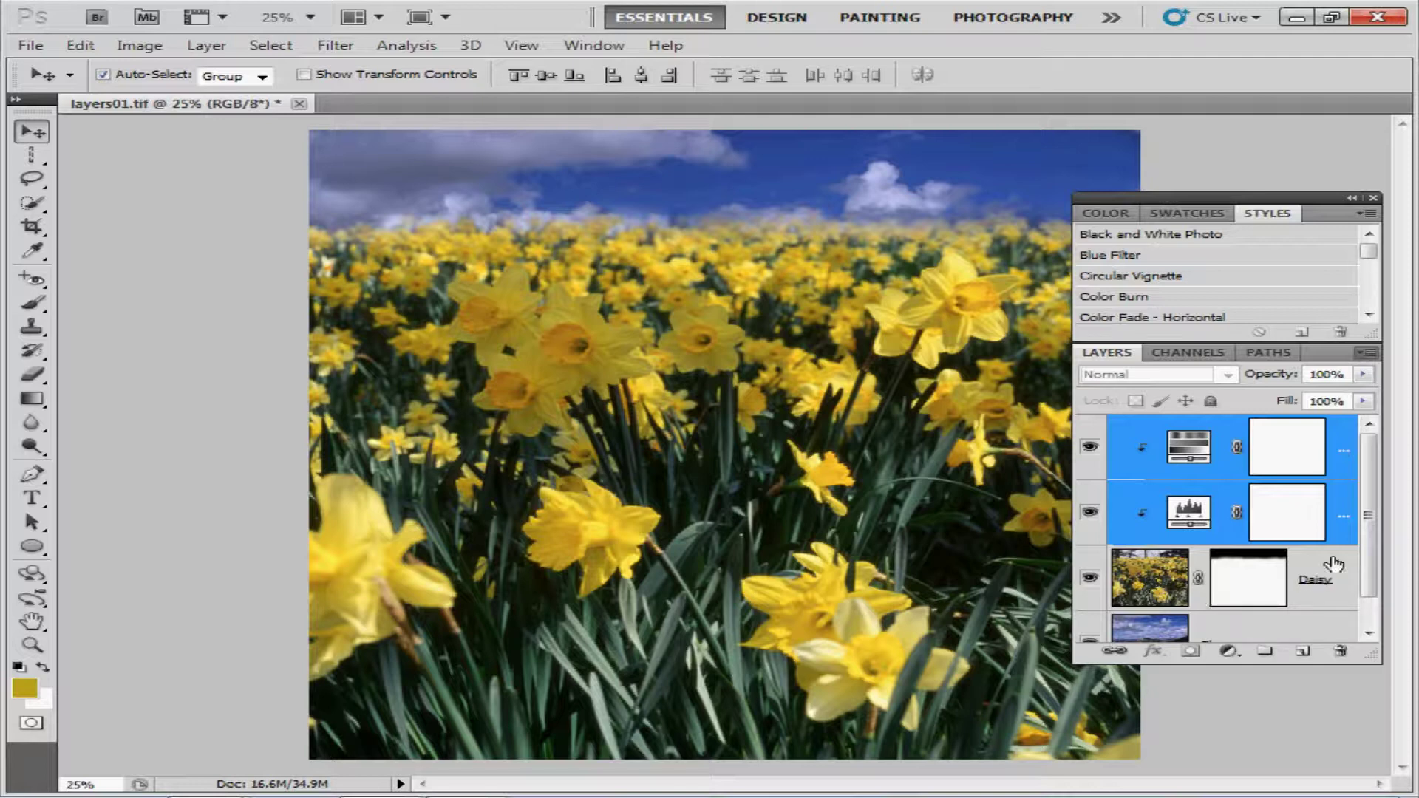
Toggle the clipped Levels adjustment's visibility off and on to compare its effect.
{"action": "left_click_drag", "start_coordinate": [1369, 565], "coordinate": [1373, 591]}
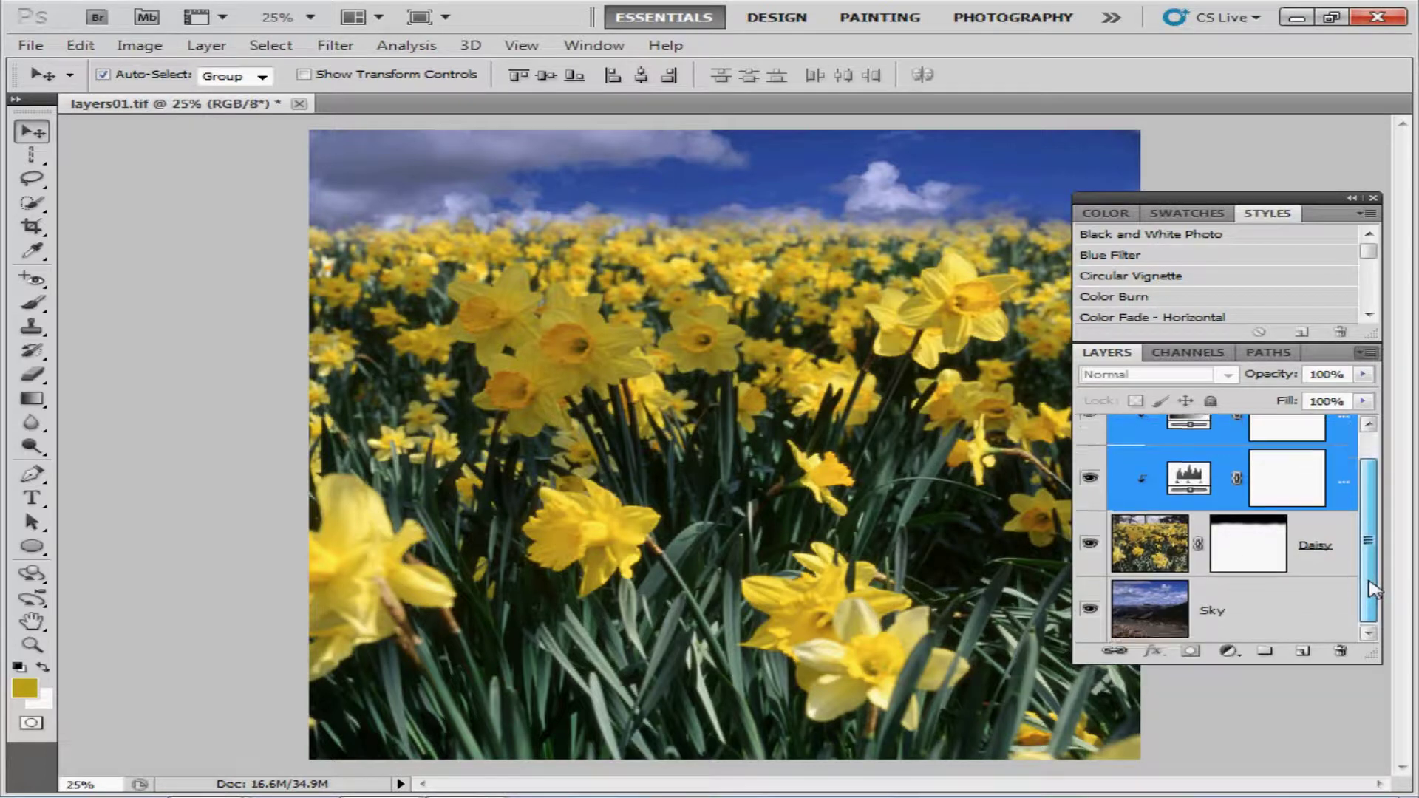
{"action": "left_click", "coordinate": [1092, 479]}
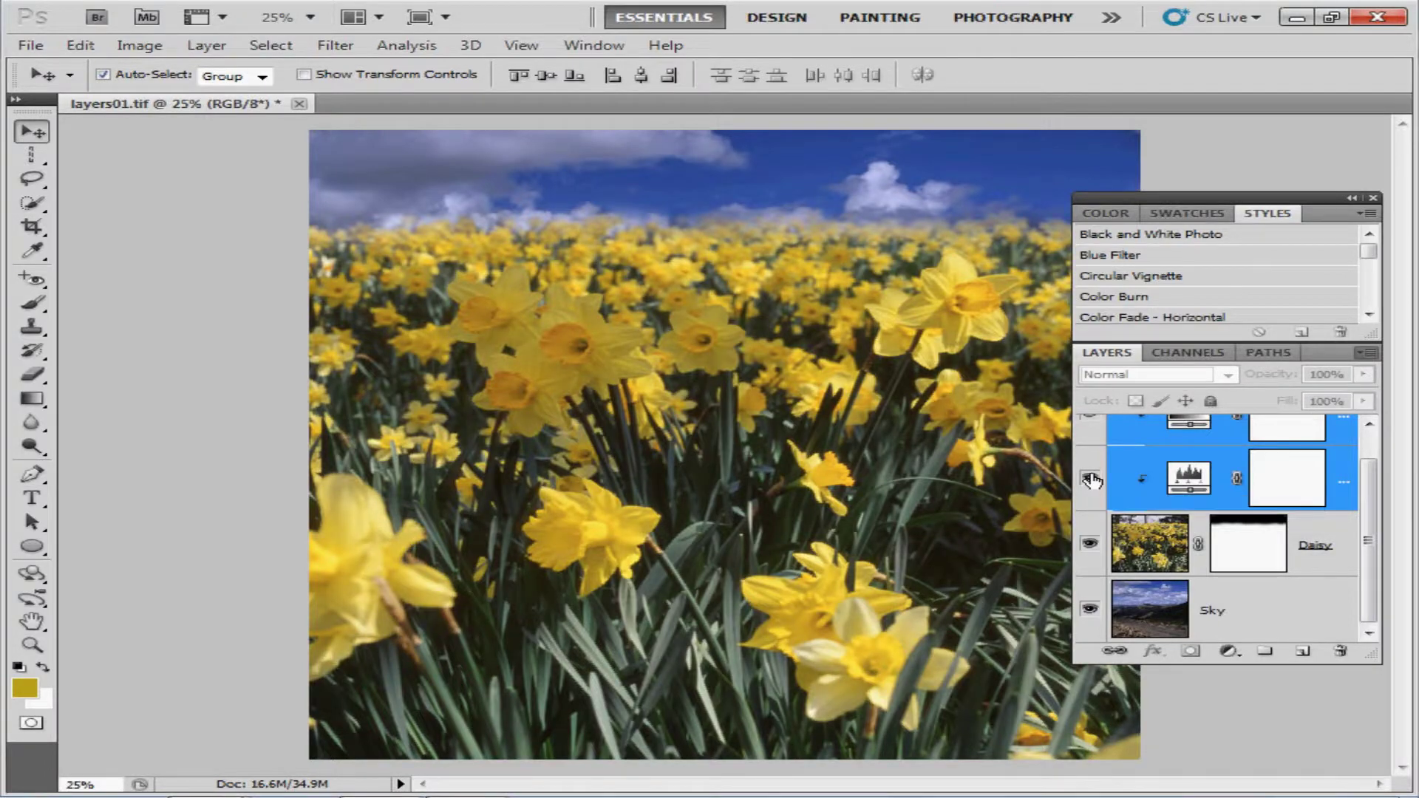
{"action": "left_click", "coordinate": [1091, 480]}
{"action": "left_click", "coordinate": [1092, 480]}
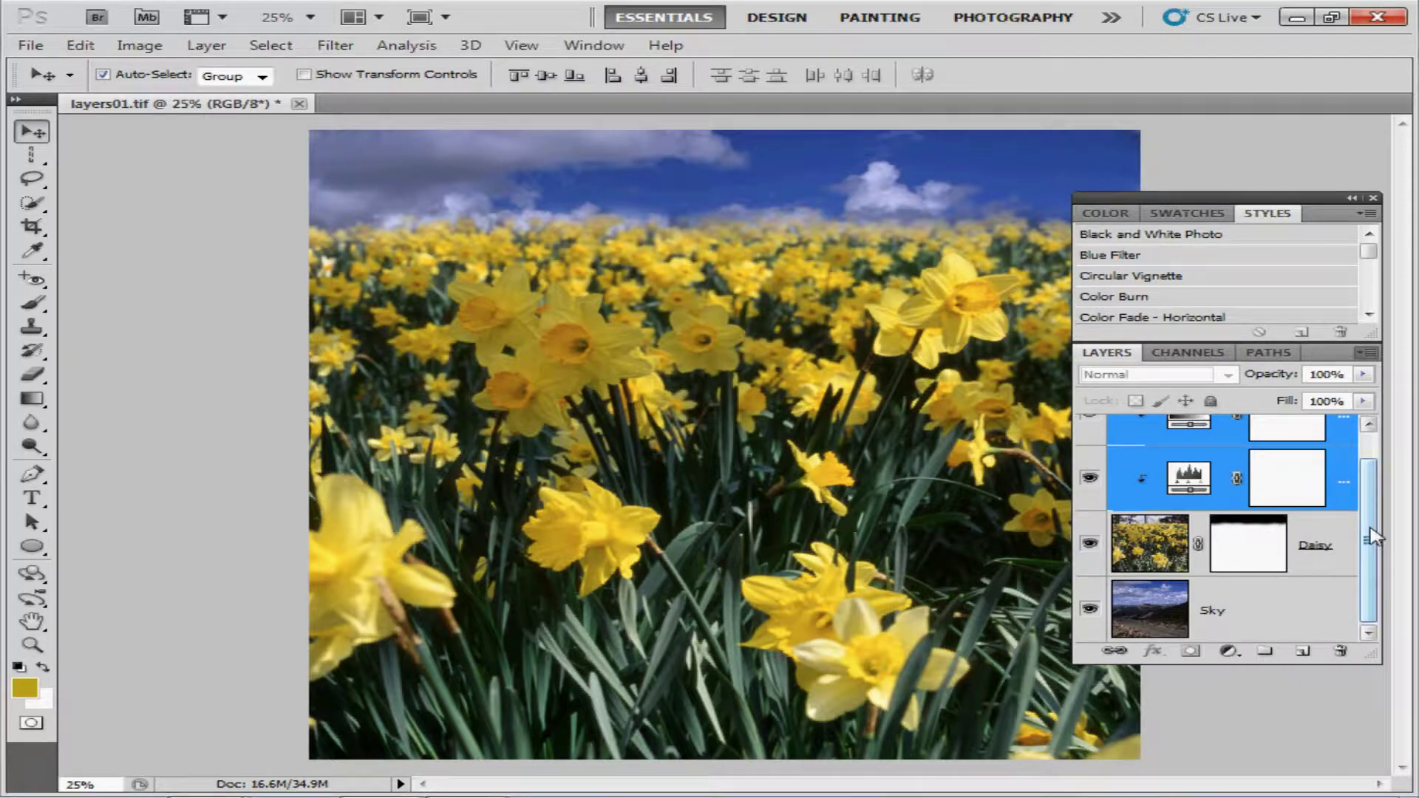
Release both adjustment layers from the Daisy clipping mask with Ctrl+Alt+G.
{"action": "left_click_drag", "start_coordinate": [1371, 536], "coordinate": [1371, 542]}
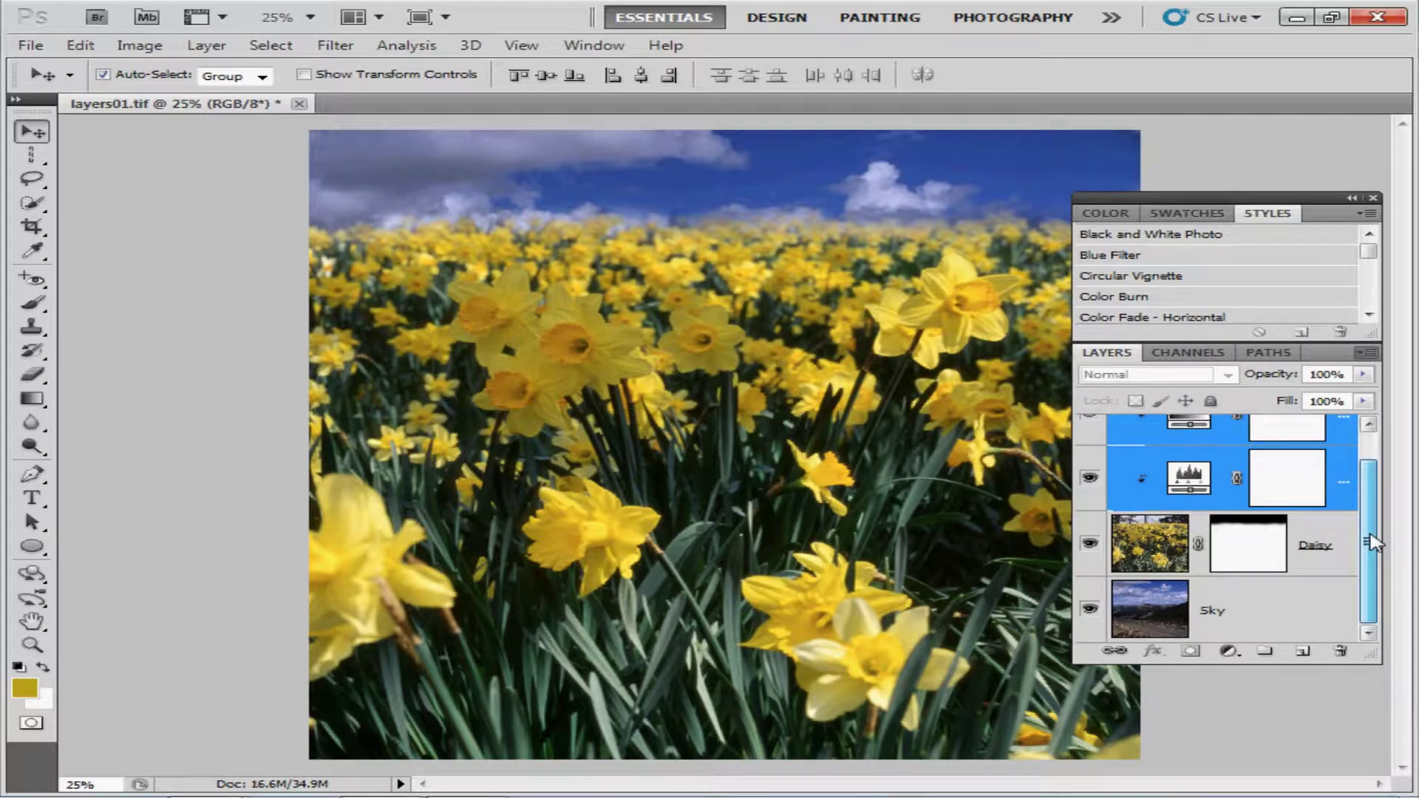
{"action": "left_click_drag", "start_coordinate": [1371, 543], "coordinate": [1373, 502]}
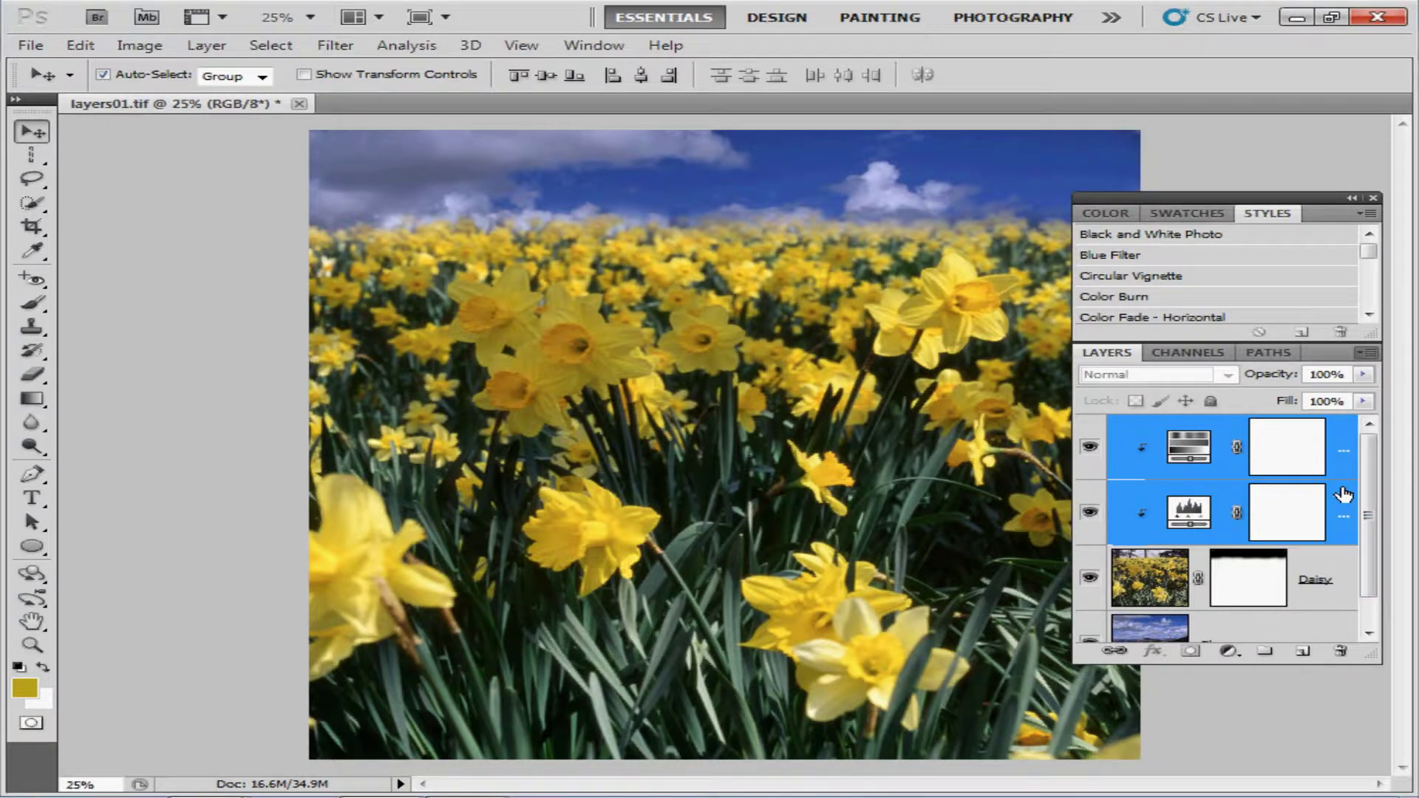
{"action": "key", "text": "ctrl+alt+g"}
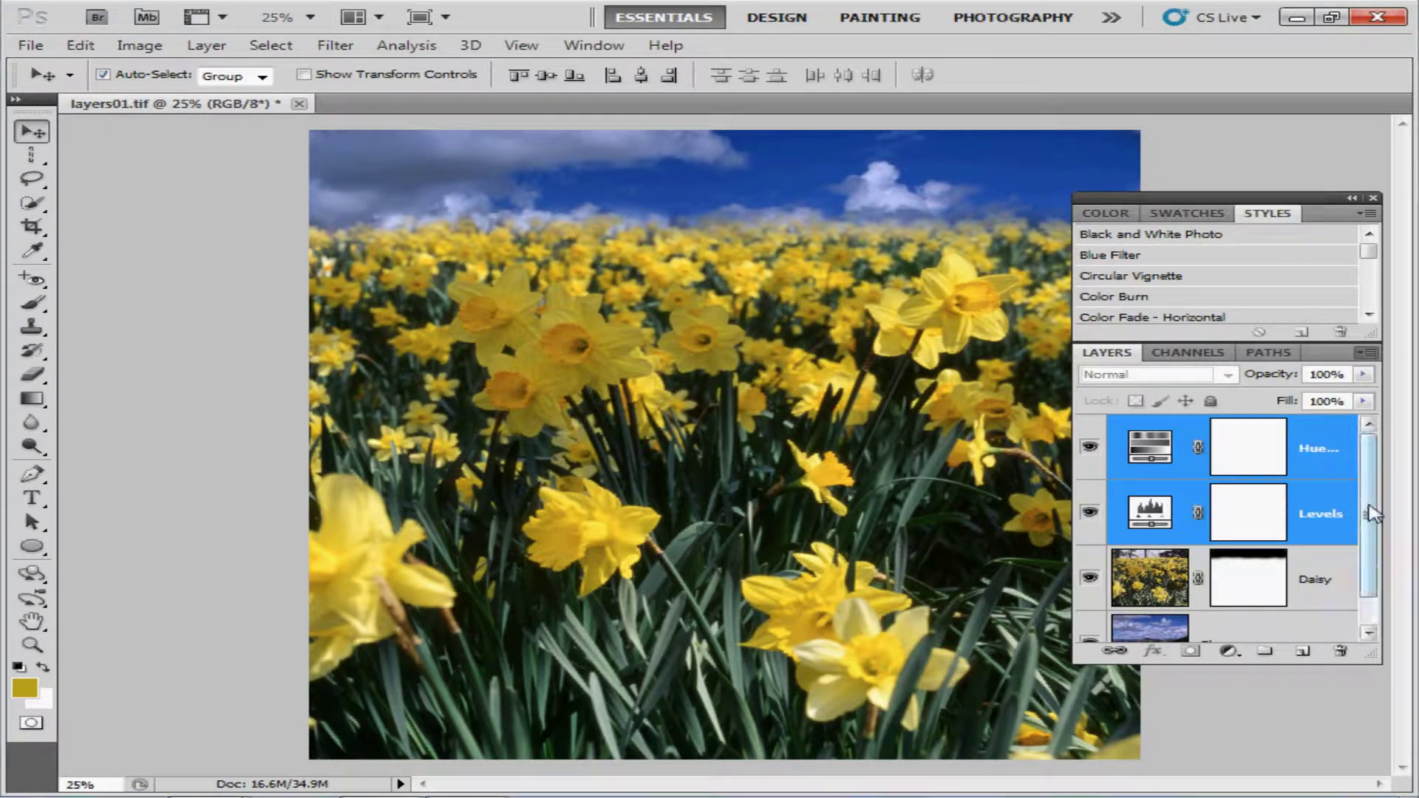
{"action": "left_click_drag", "start_coordinate": [1367, 516], "coordinate": [1368, 551]}
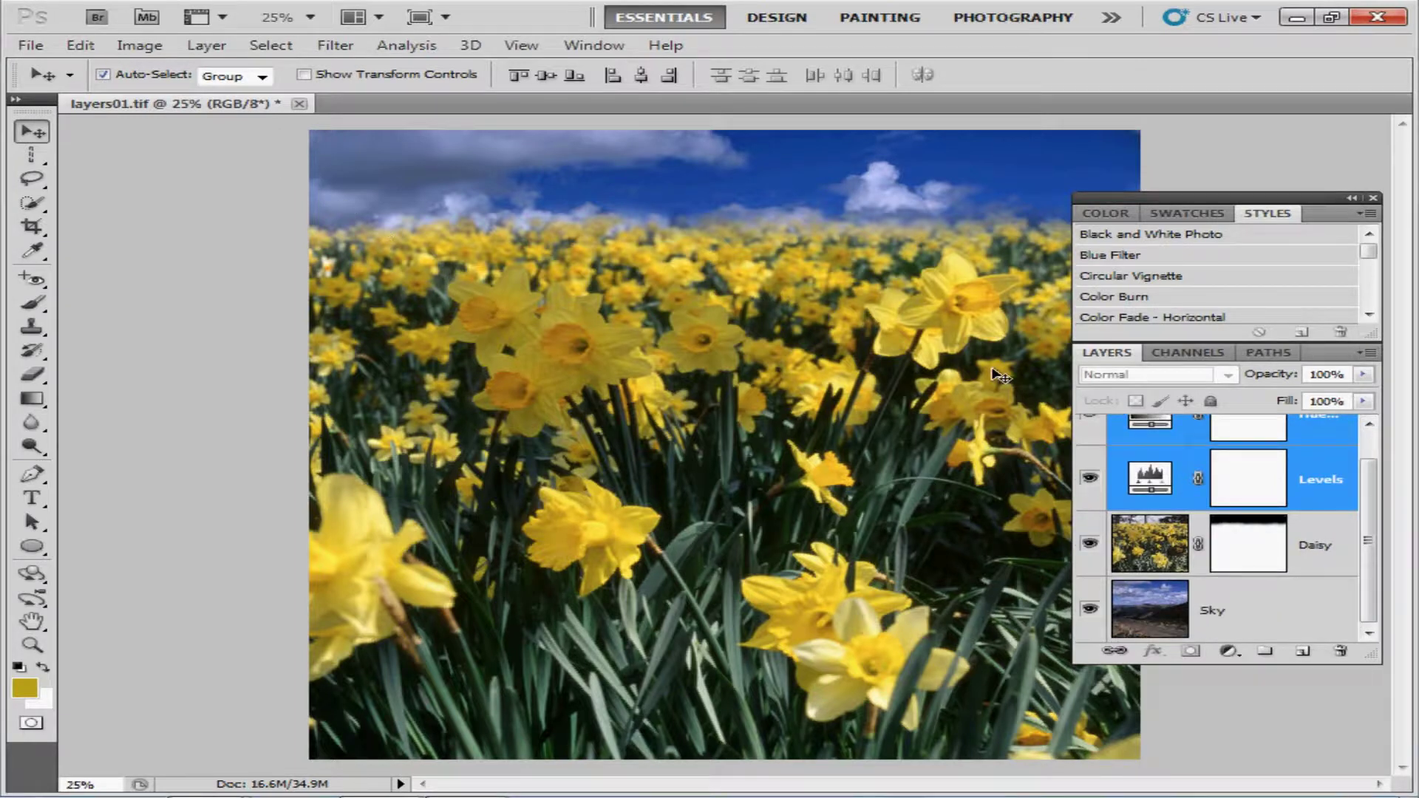
Try Flatten Image, then use Merge Visible to combine all layers into Hue/Saturation.
{"action": "left_click", "coordinate": [1367, 357]}
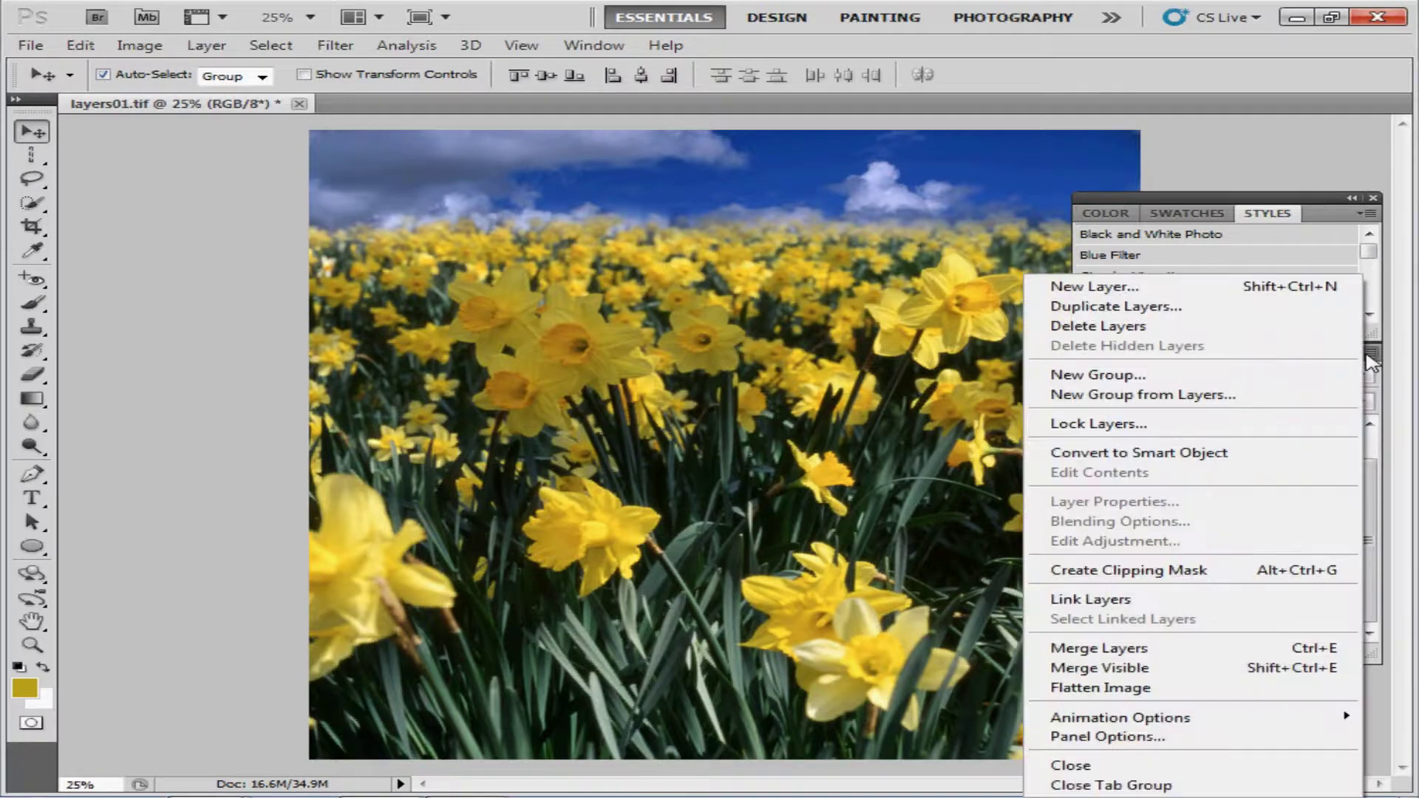
{"action": "left_click", "coordinate": [1158, 691]}
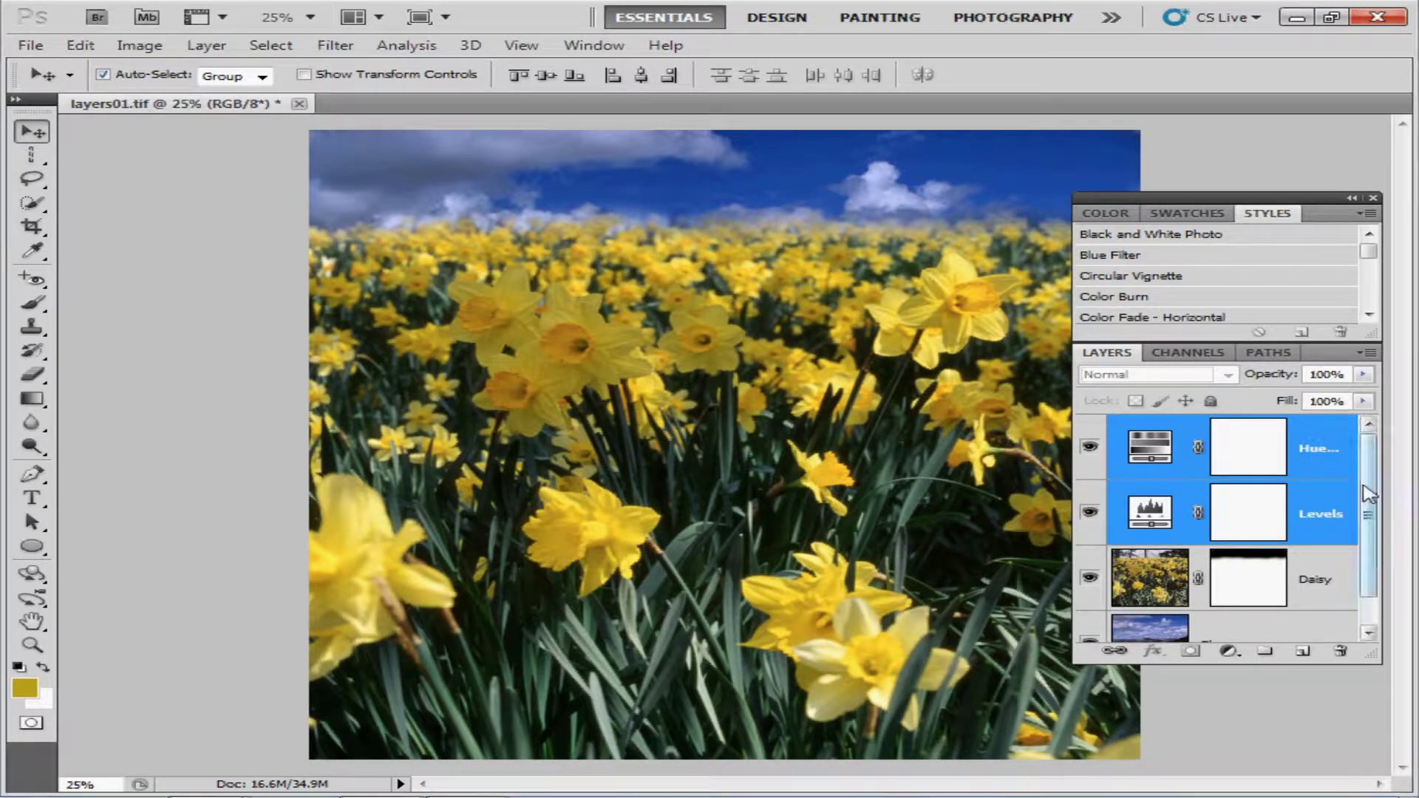
{"action": "left_click_drag", "start_coordinate": [1368, 510], "coordinate": [1368, 532]}
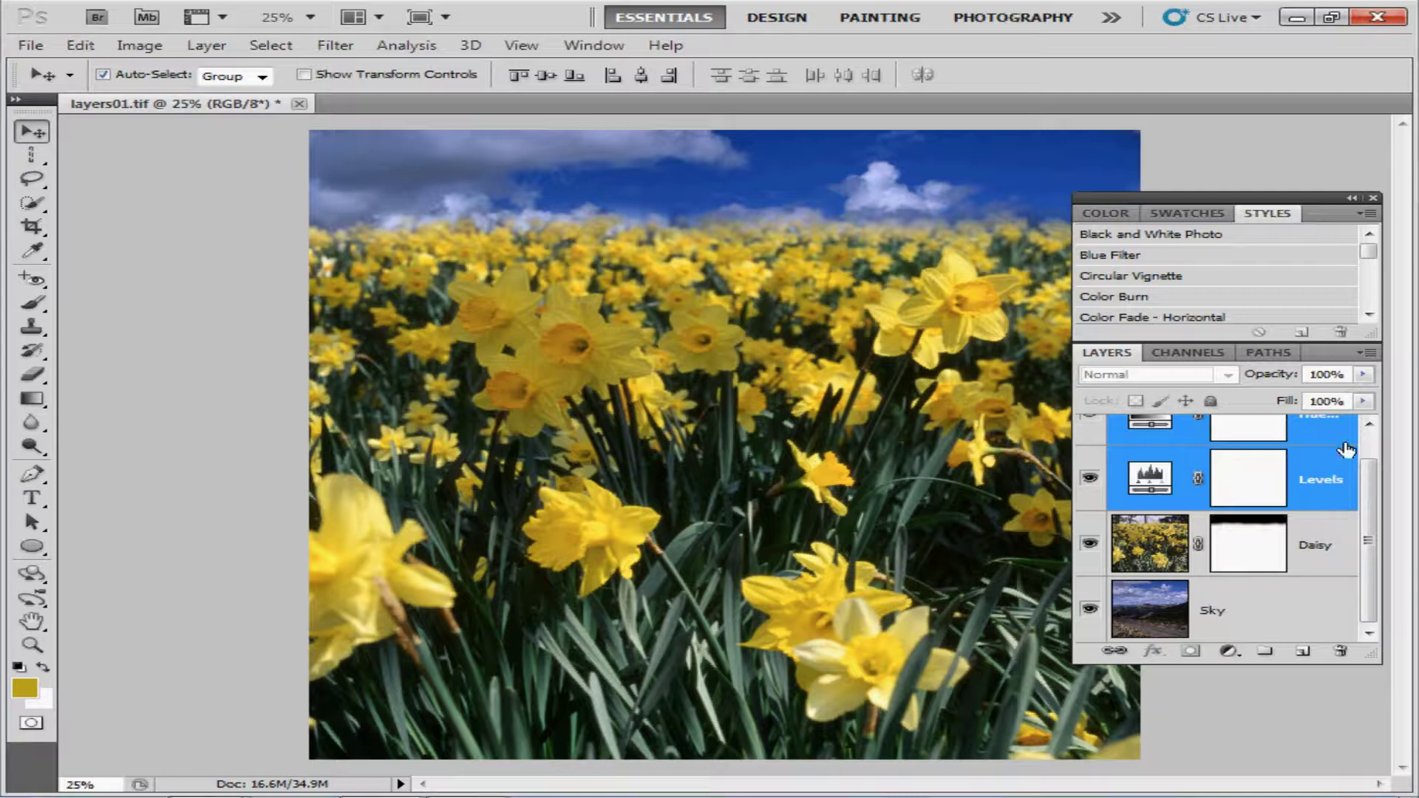
{"action": "left_click", "coordinate": [1372, 355]}
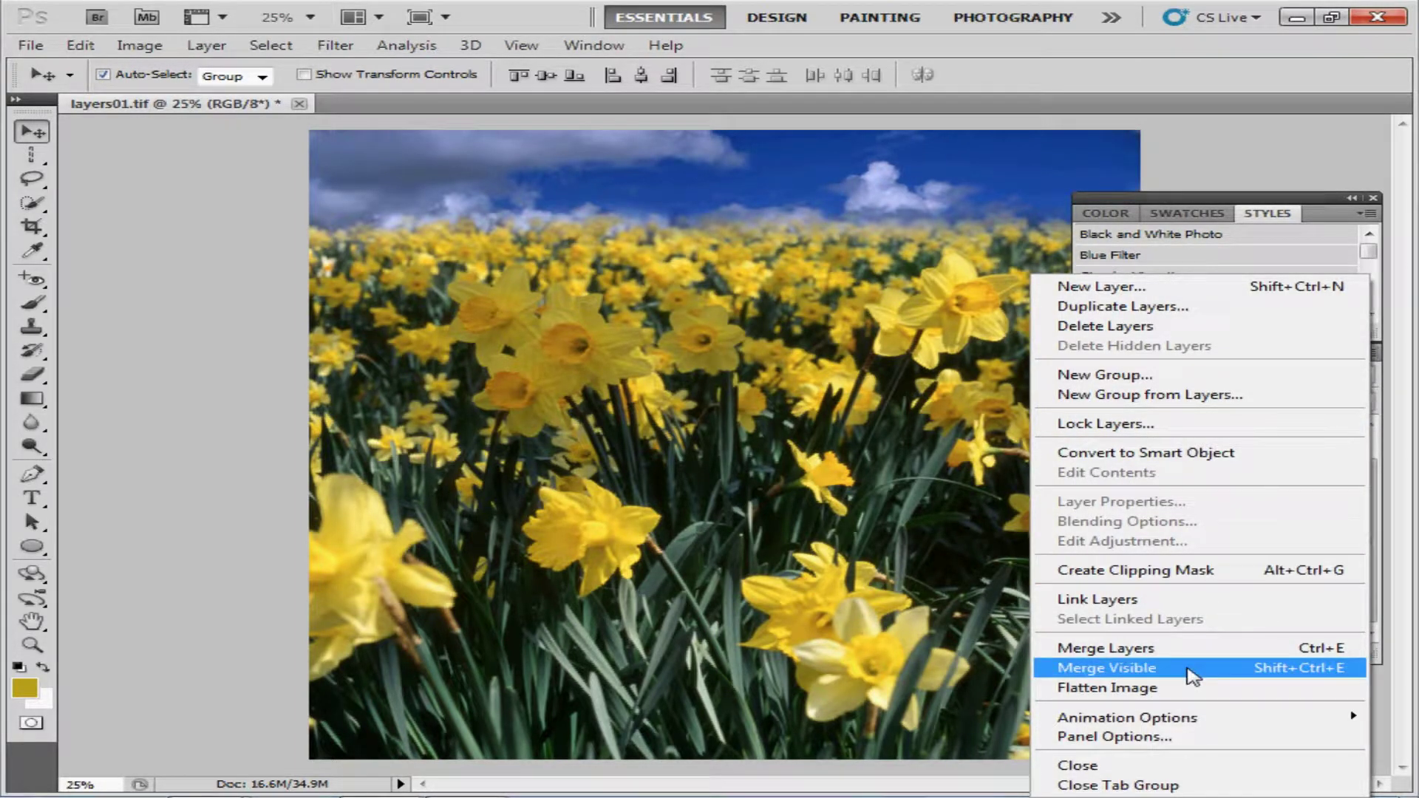
{"action": "left_click", "coordinate": [1192, 669]}
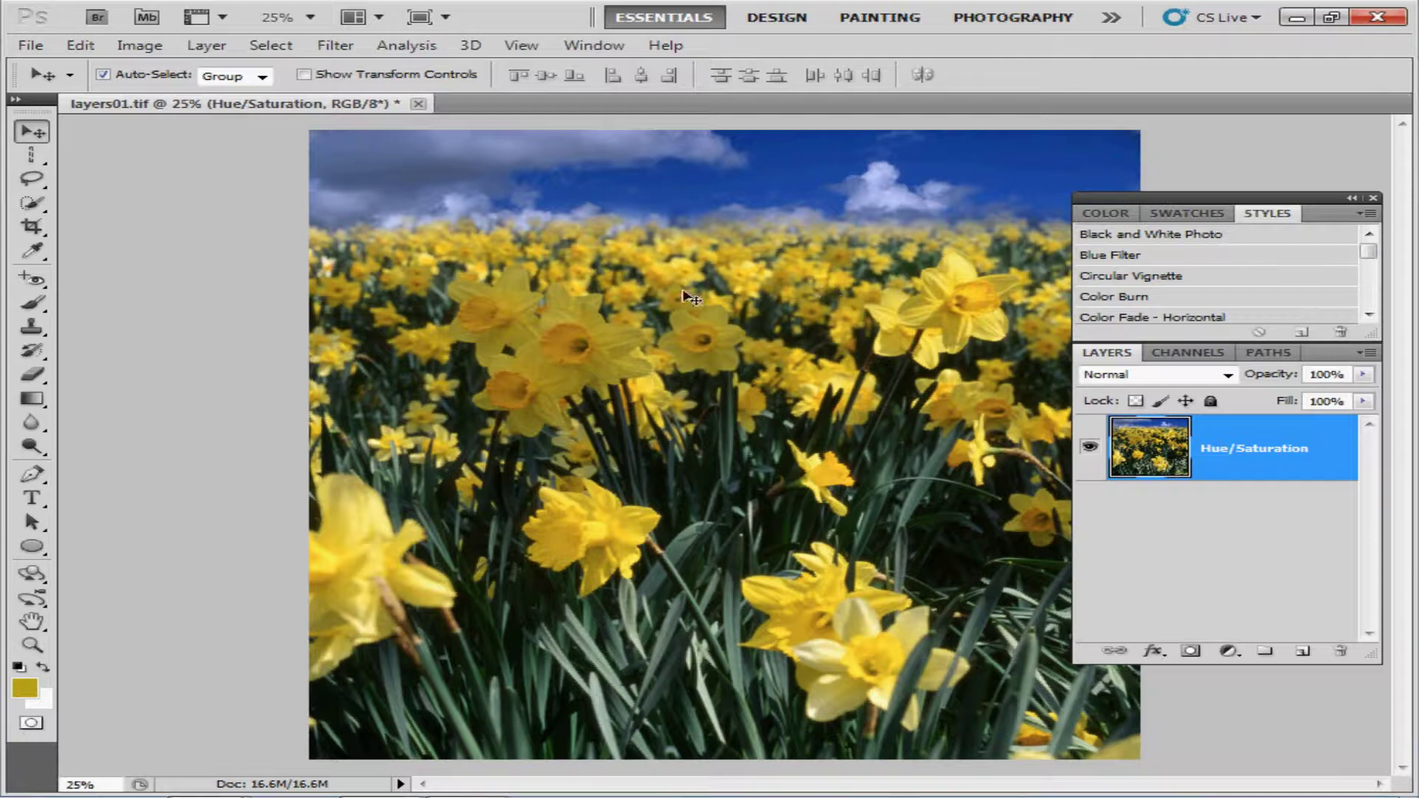
Close layers01.tif without saving and open the layers02 sunset image.
{"action": "left_click", "coordinate": [418, 104]}
{"action": "left_click", "coordinate": [773, 314]}
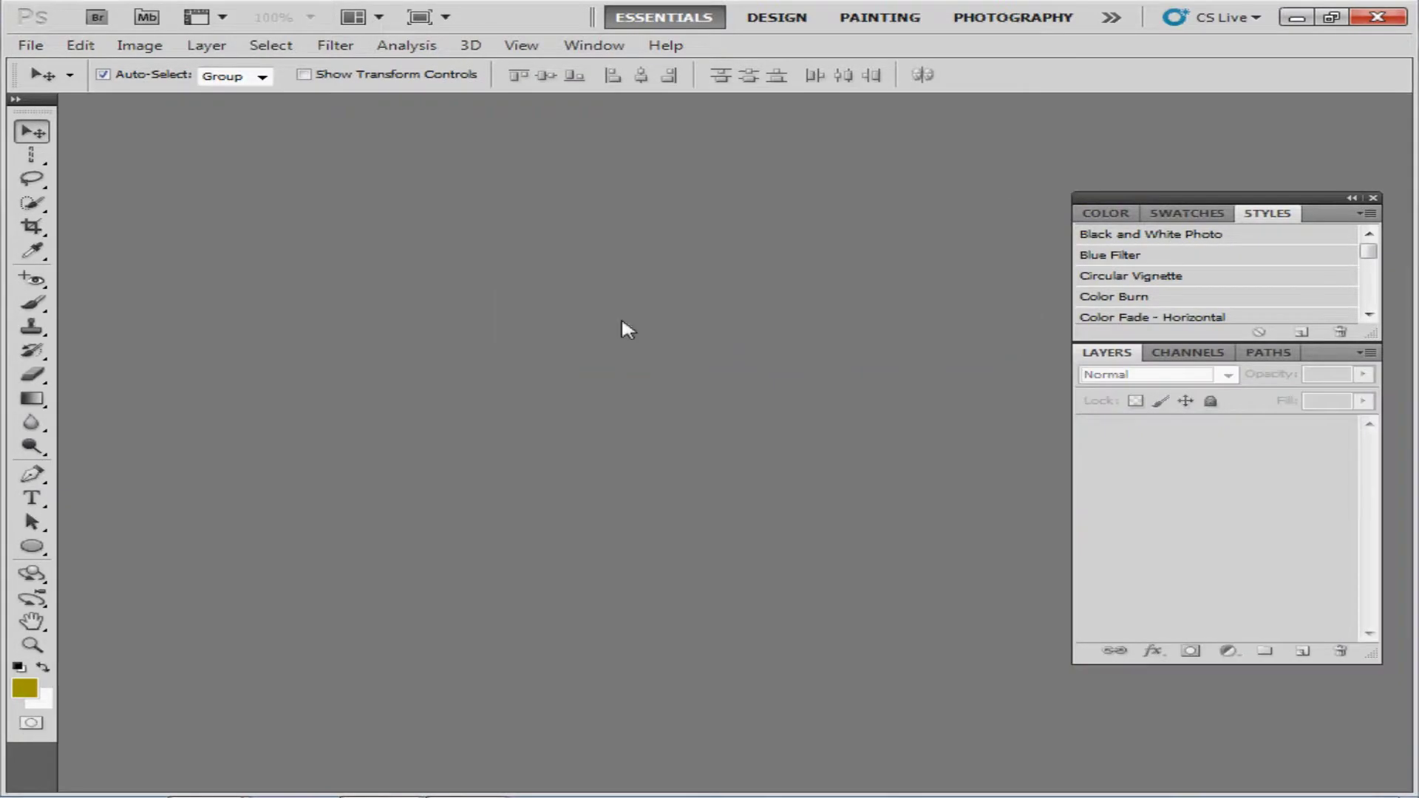
{"action": "left_click", "coordinate": [31, 45]}
{"action": "left_click", "coordinate": [45, 79]}
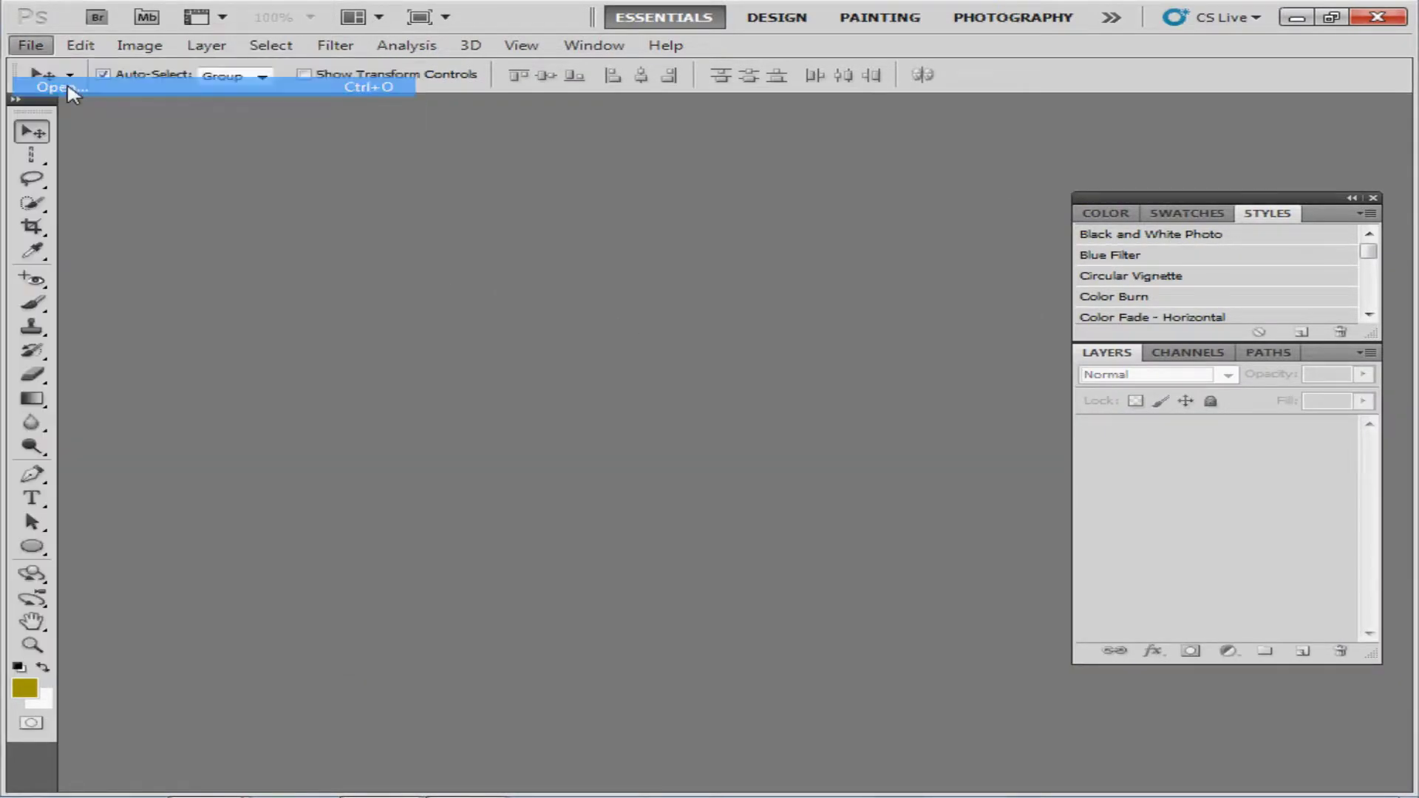
{"action": "left_click", "coordinate": [995, 314]}
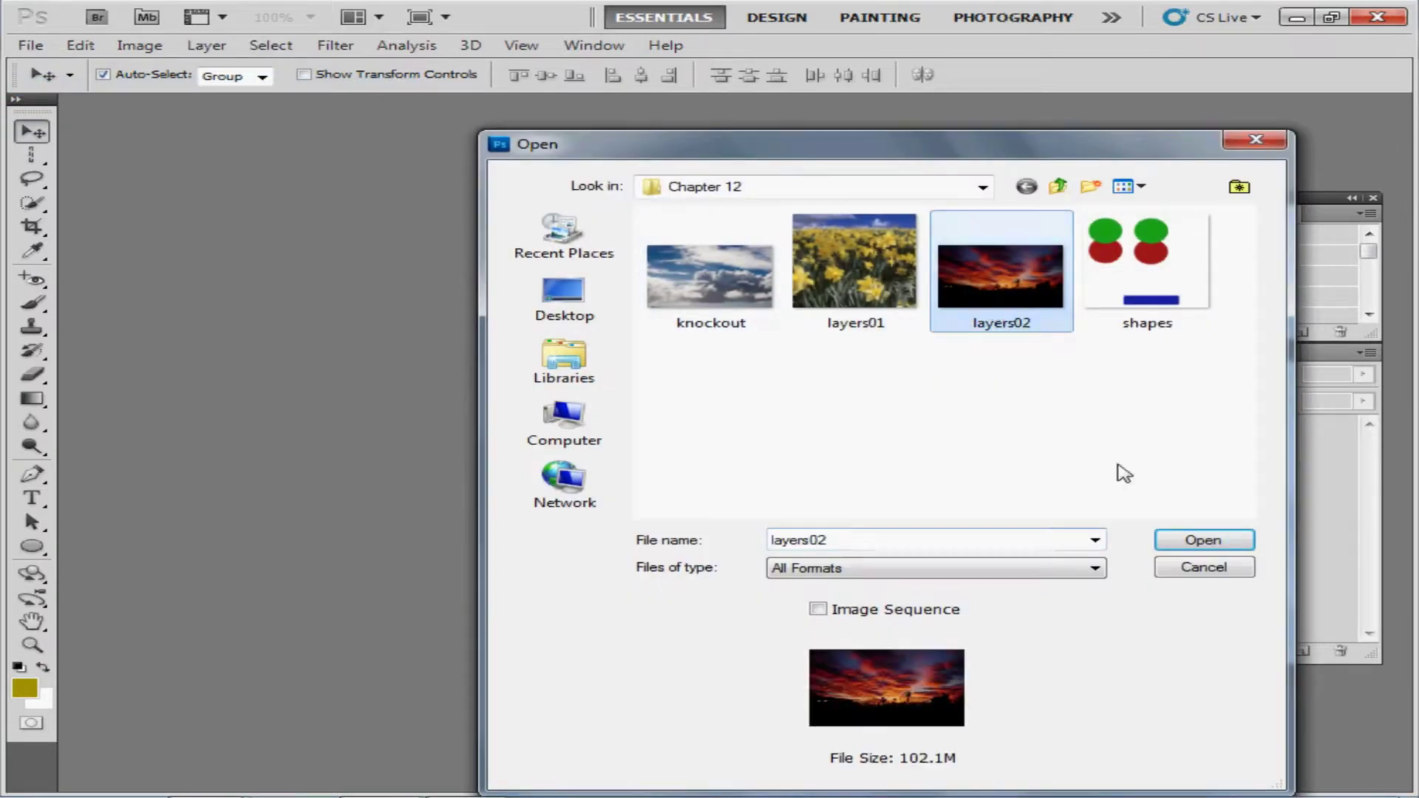
{"action": "left_click", "coordinate": [1183, 547]}
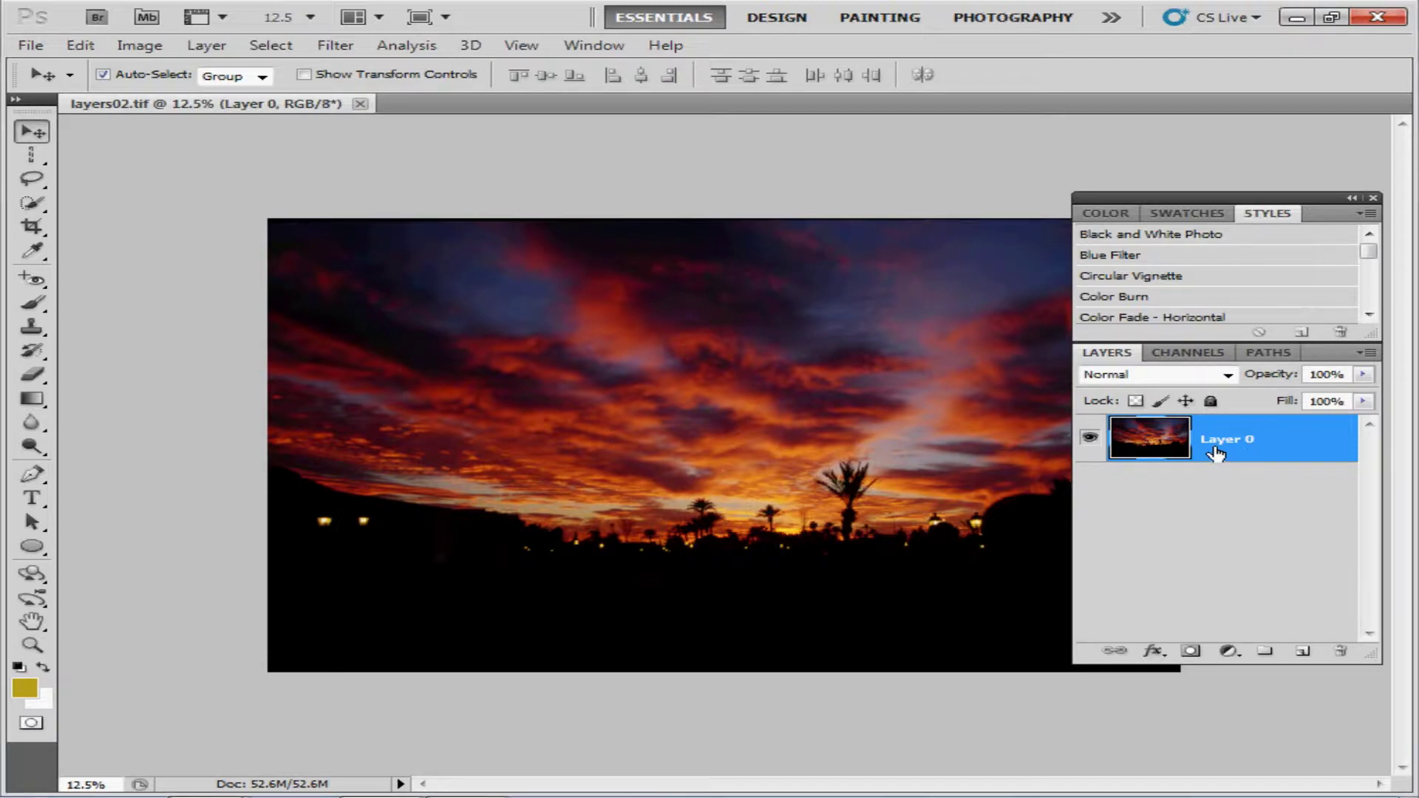
Load the Photographic Effects style set, replacing the current styles.
{"action": "left_click", "coordinate": [598, 48]}
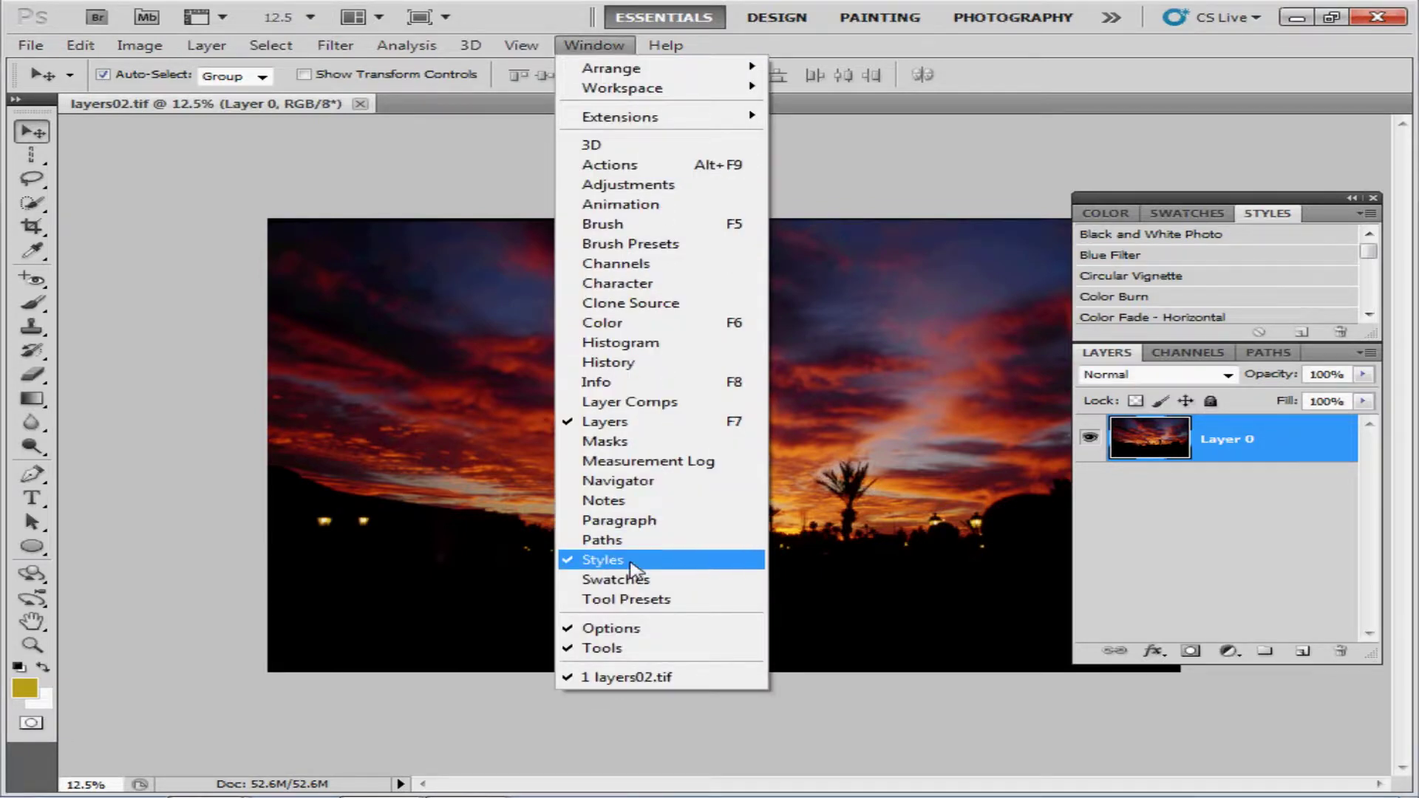
{"action": "left_click", "coordinate": [1263, 216]}
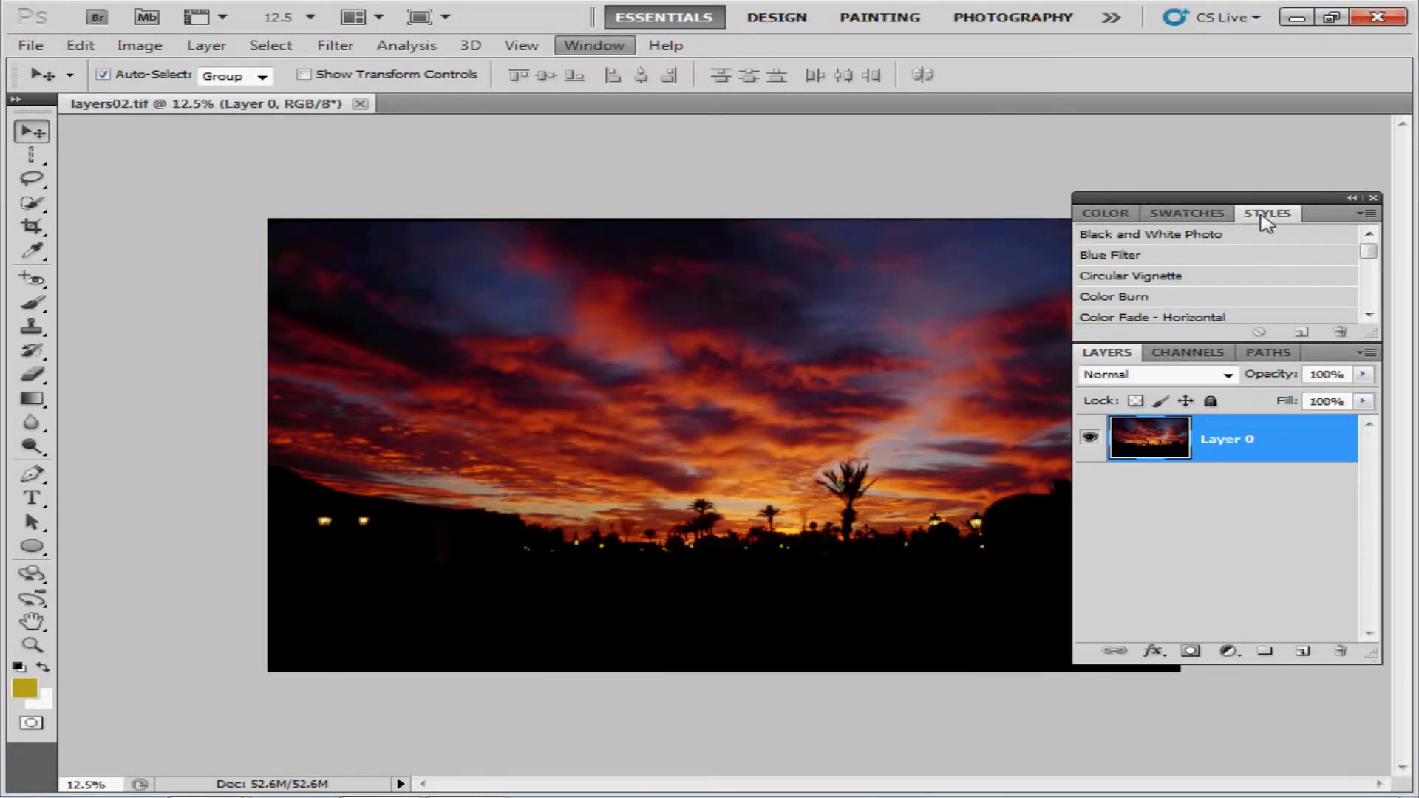
{"action": "left_click", "coordinate": [1370, 215]}
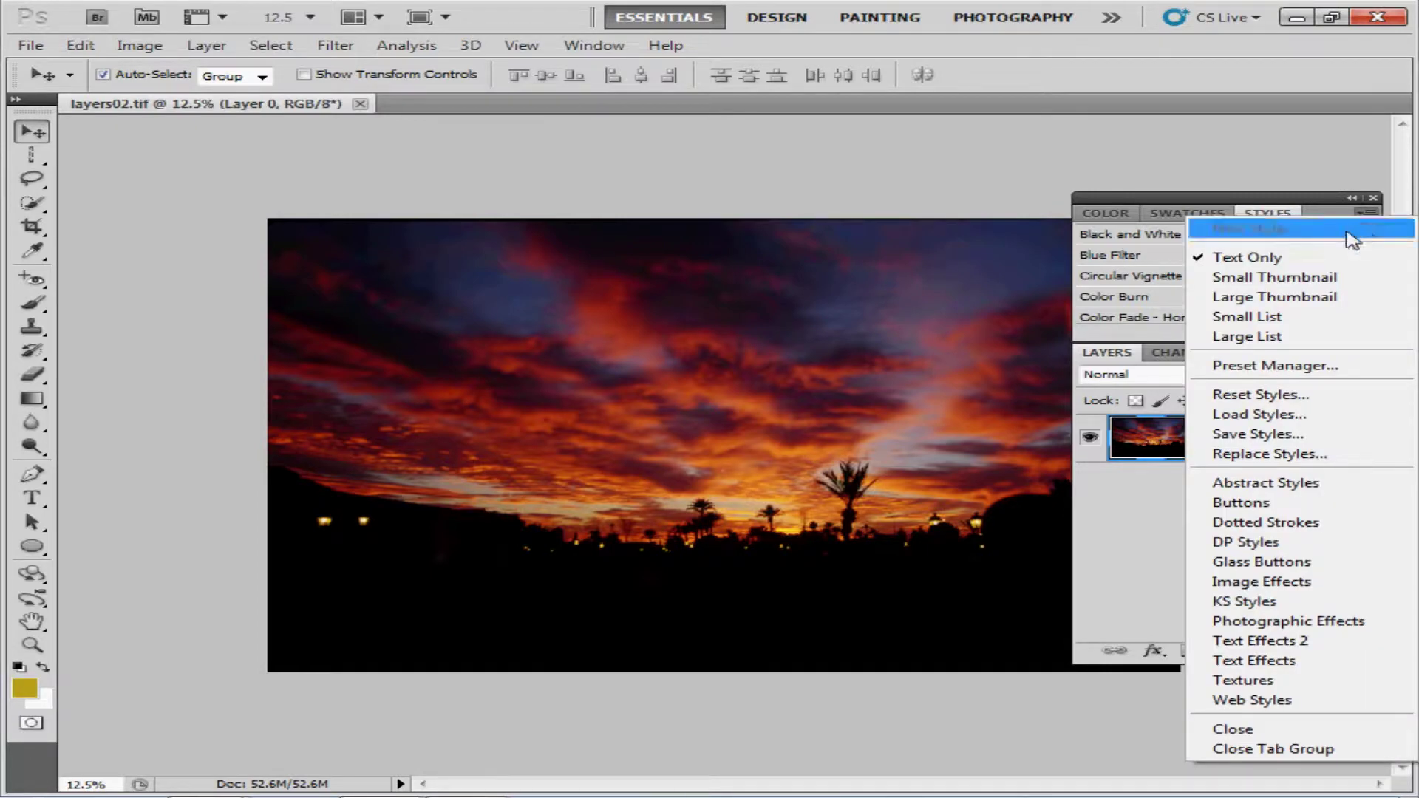
{"action": "left_click", "coordinate": [1272, 622]}
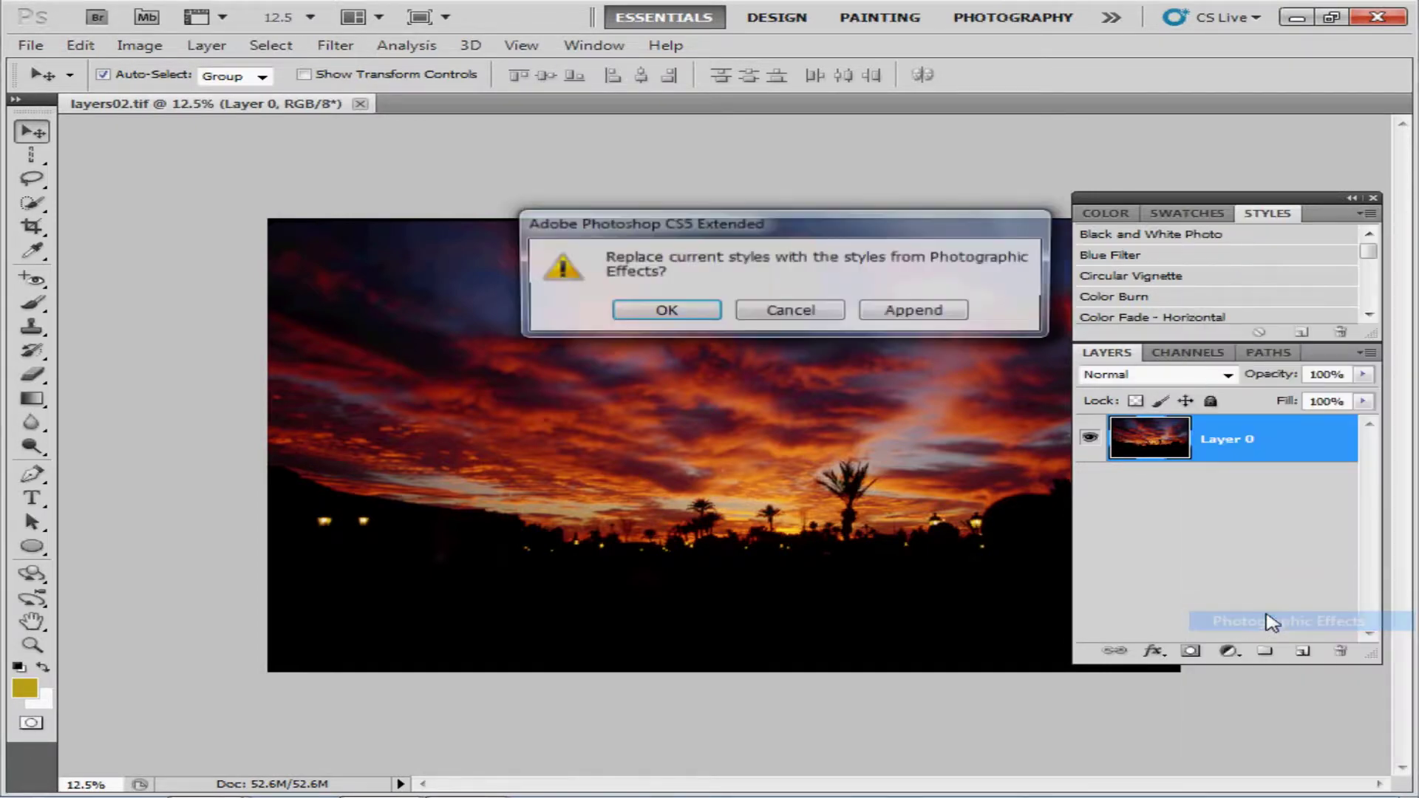
{"action": "left_click", "coordinate": [666, 312]}
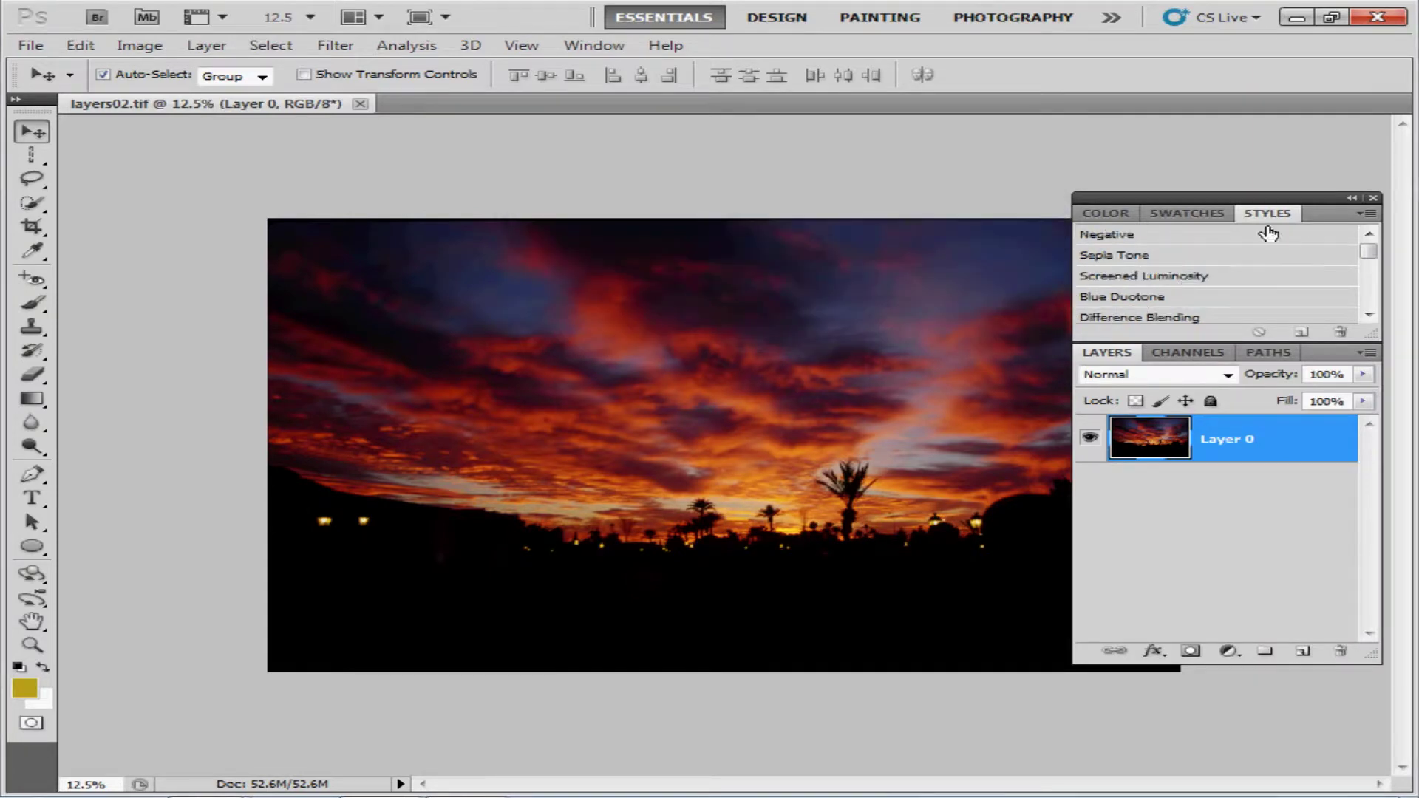
Switch the Styles panel between Small Thumbnail and Text Only views, ending on Text Only.
{"action": "left_click", "coordinate": [1368, 214]}
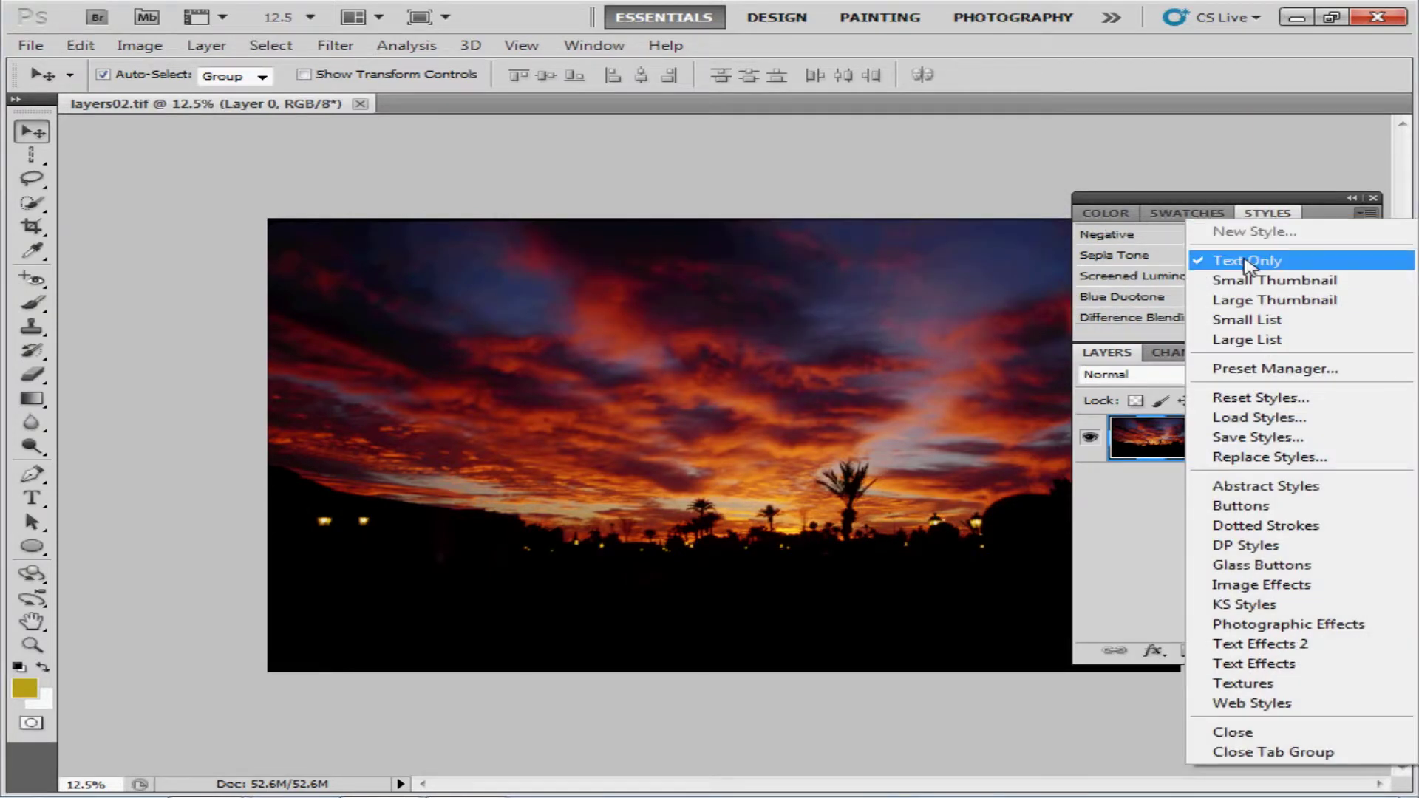
{"action": "left_click", "coordinate": [1250, 260]}
{"action": "left_click", "coordinate": [1367, 214]}
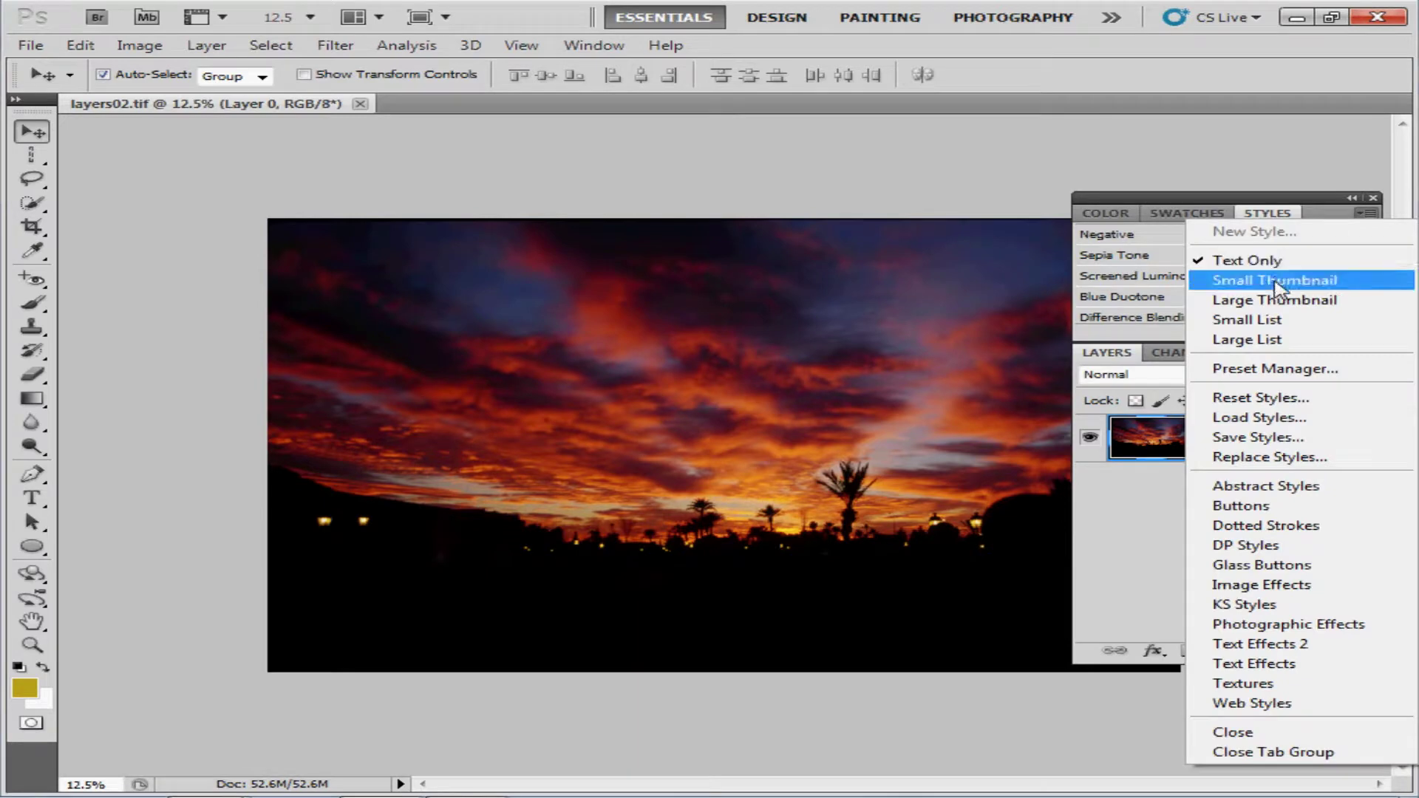
{"action": "left_click", "coordinate": [1279, 280]}
{"action": "left_click", "coordinate": [1367, 213]}
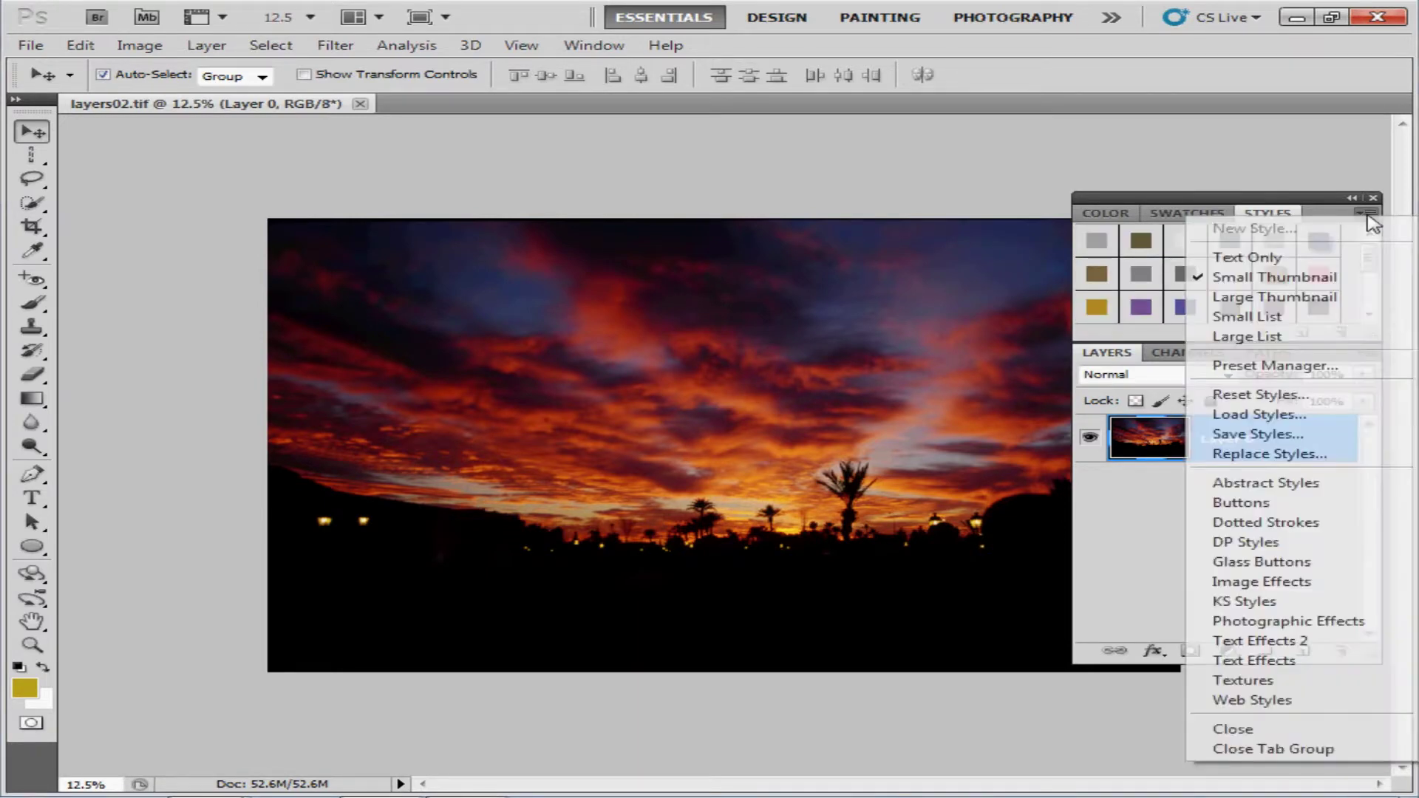
{"action": "left_click", "coordinate": [1277, 259]}
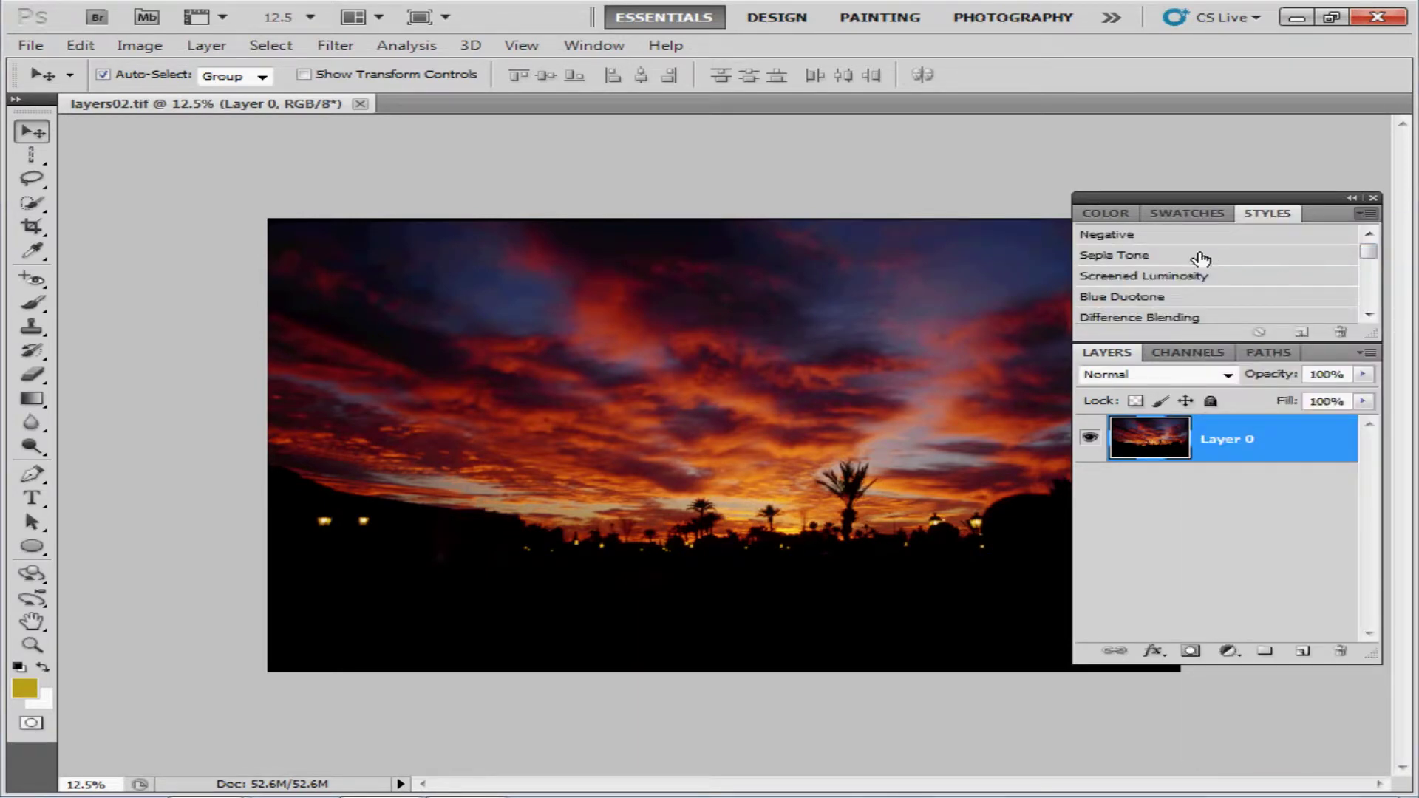
Try Negative, Sepia Tone, Screened Luminosity, Blue Duotone and Difference Blending on the sunset, finishing with Negative.
{"action": "left_click", "coordinate": [1127, 236]}
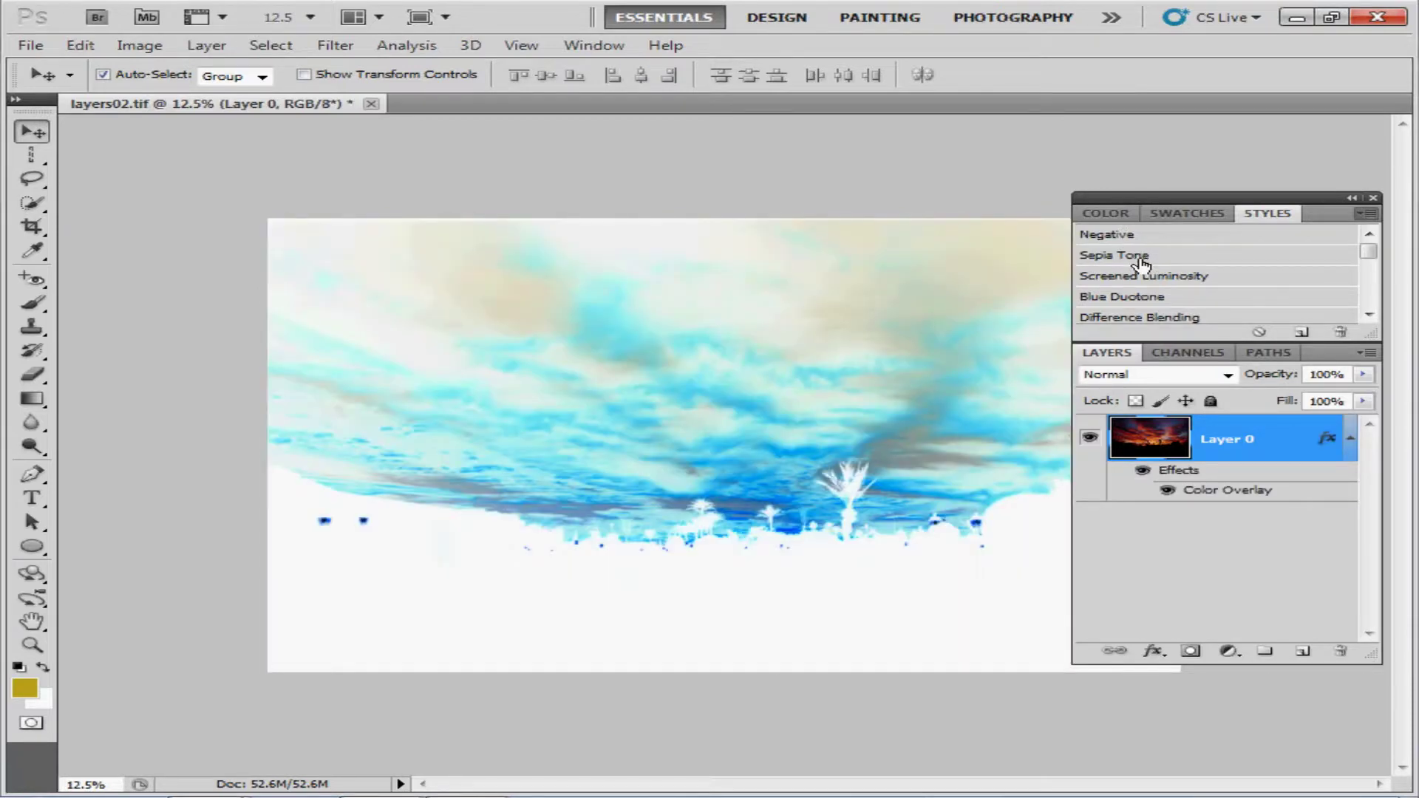
{"action": "left_click", "coordinate": [1143, 259]}
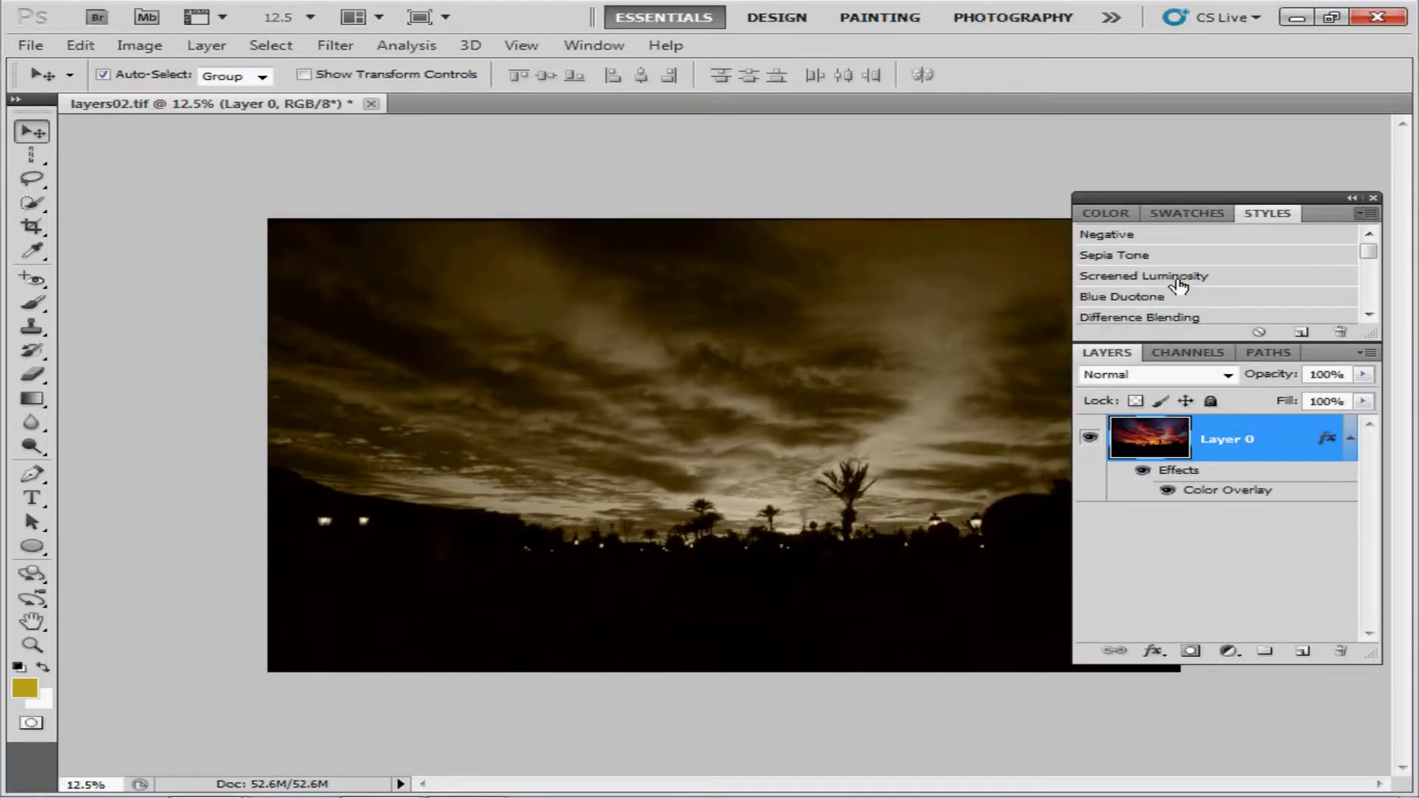
{"action": "left_click", "coordinate": [1176, 278]}
{"action": "left_click", "coordinate": [1161, 298]}
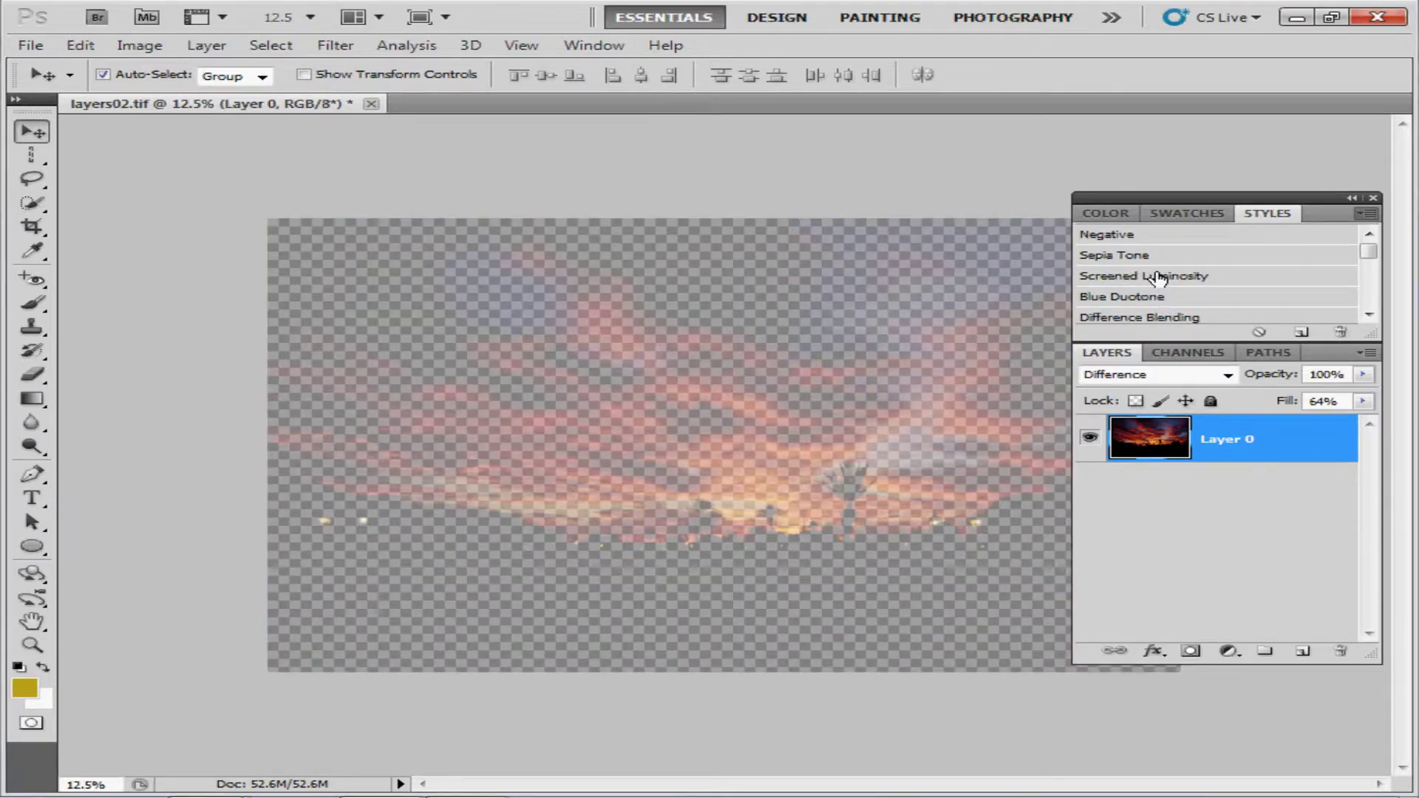
{"action": "left_click", "coordinate": [1144, 273]}
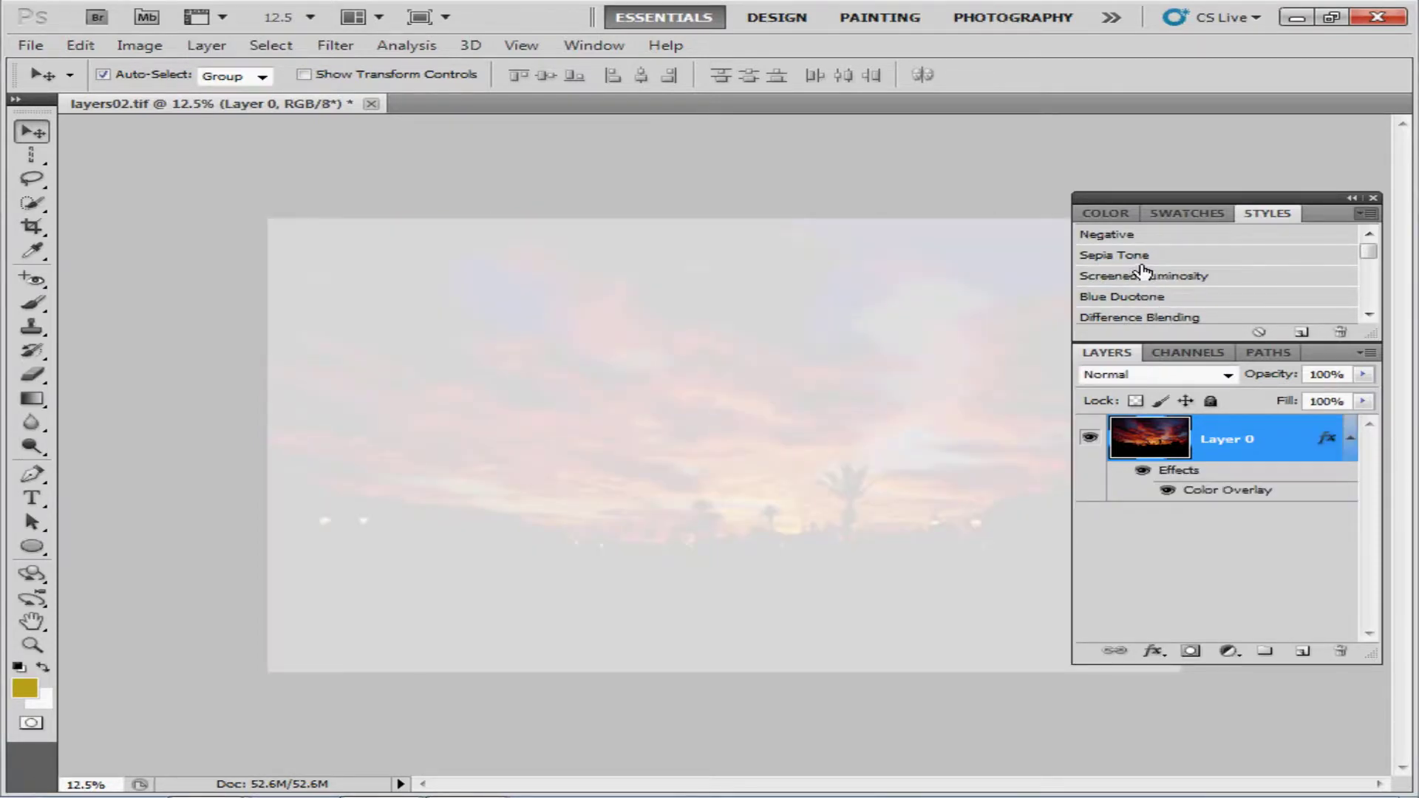
{"action": "left_click", "coordinate": [1129, 254]}
{"action": "left_click", "coordinate": [1127, 237]}
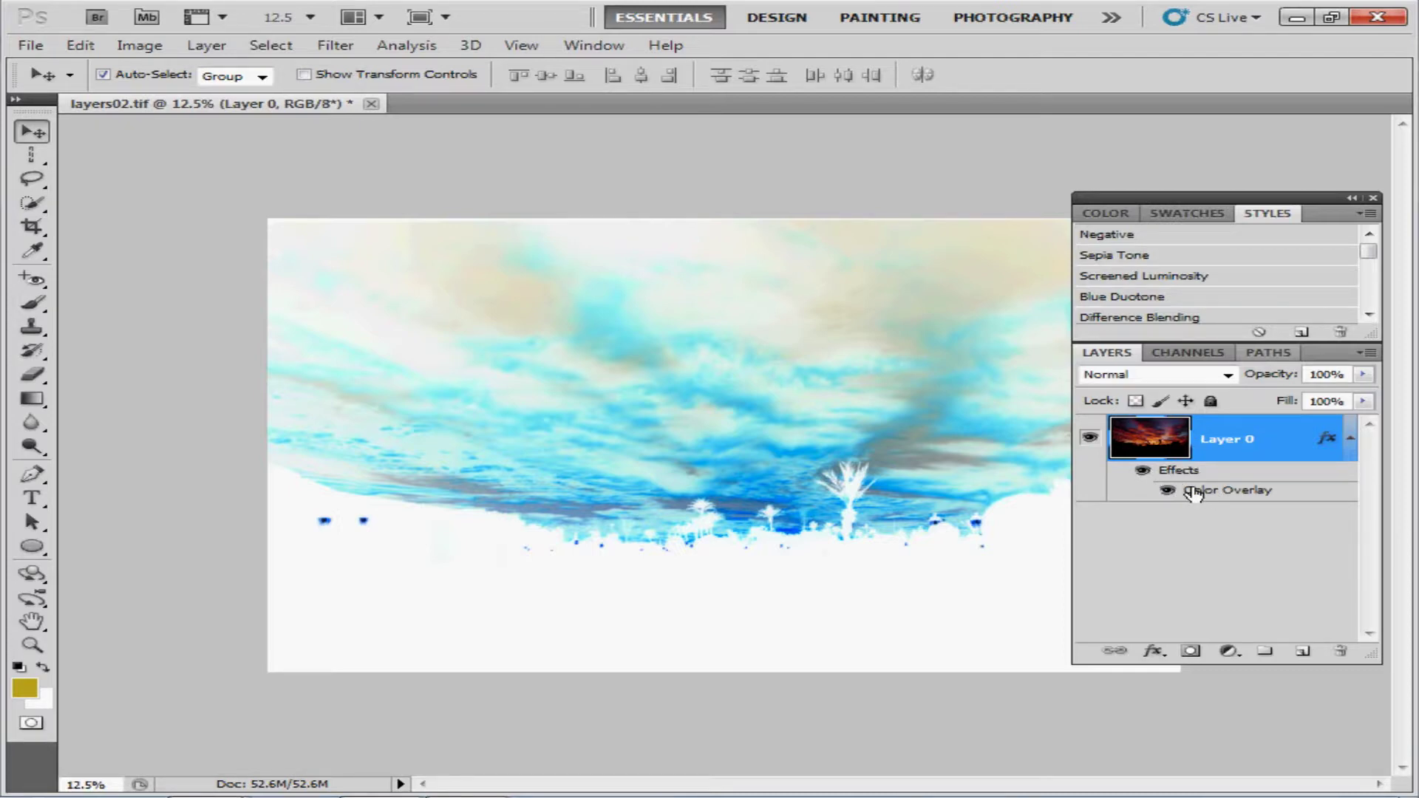
{"action": "left_click", "coordinate": [1143, 471]}
{"action": "left_click", "coordinate": [1143, 472]}
{"action": "left_click", "coordinate": [1143, 472]}
{"action": "double_click", "coordinate": [1216, 493]}
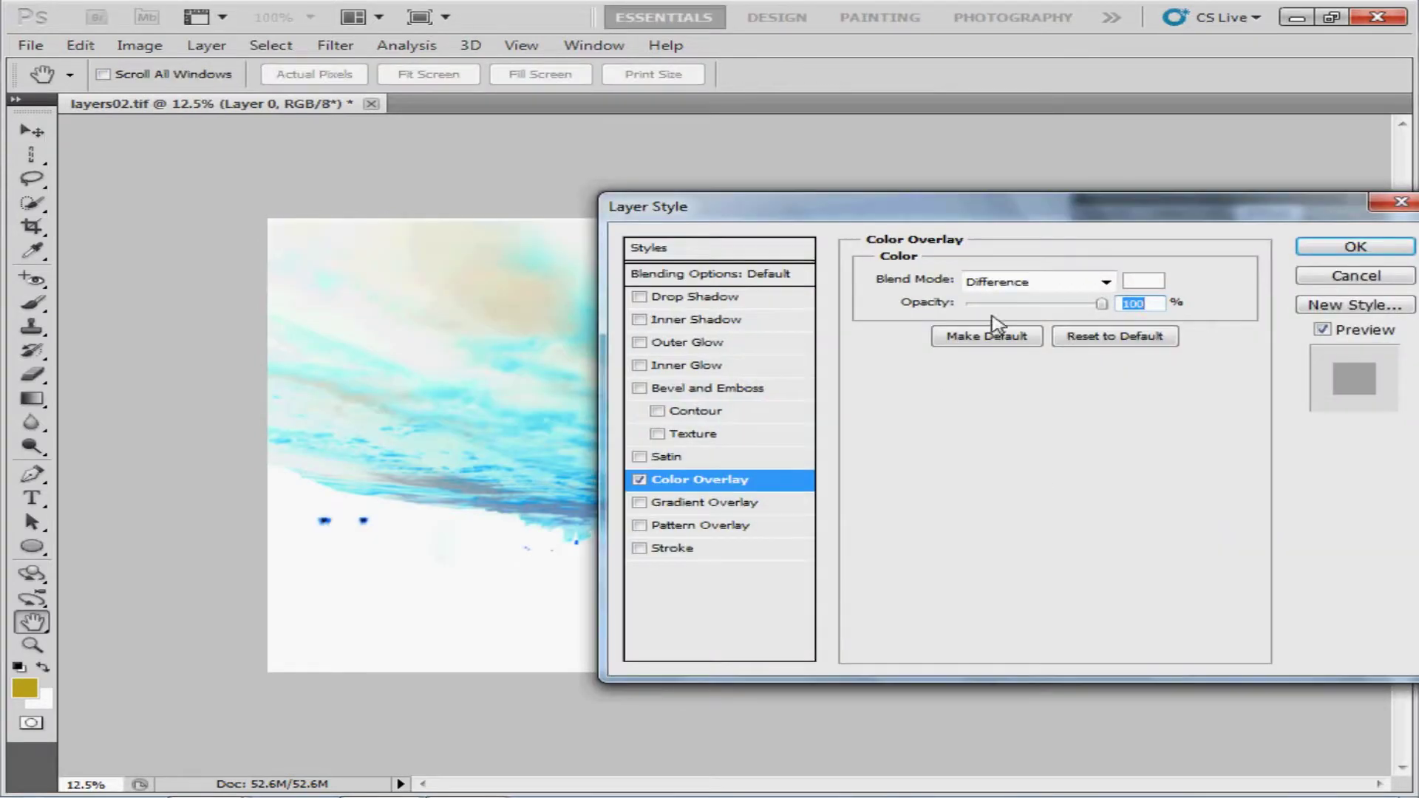
{"action": "left_click", "coordinate": [1376, 247]}
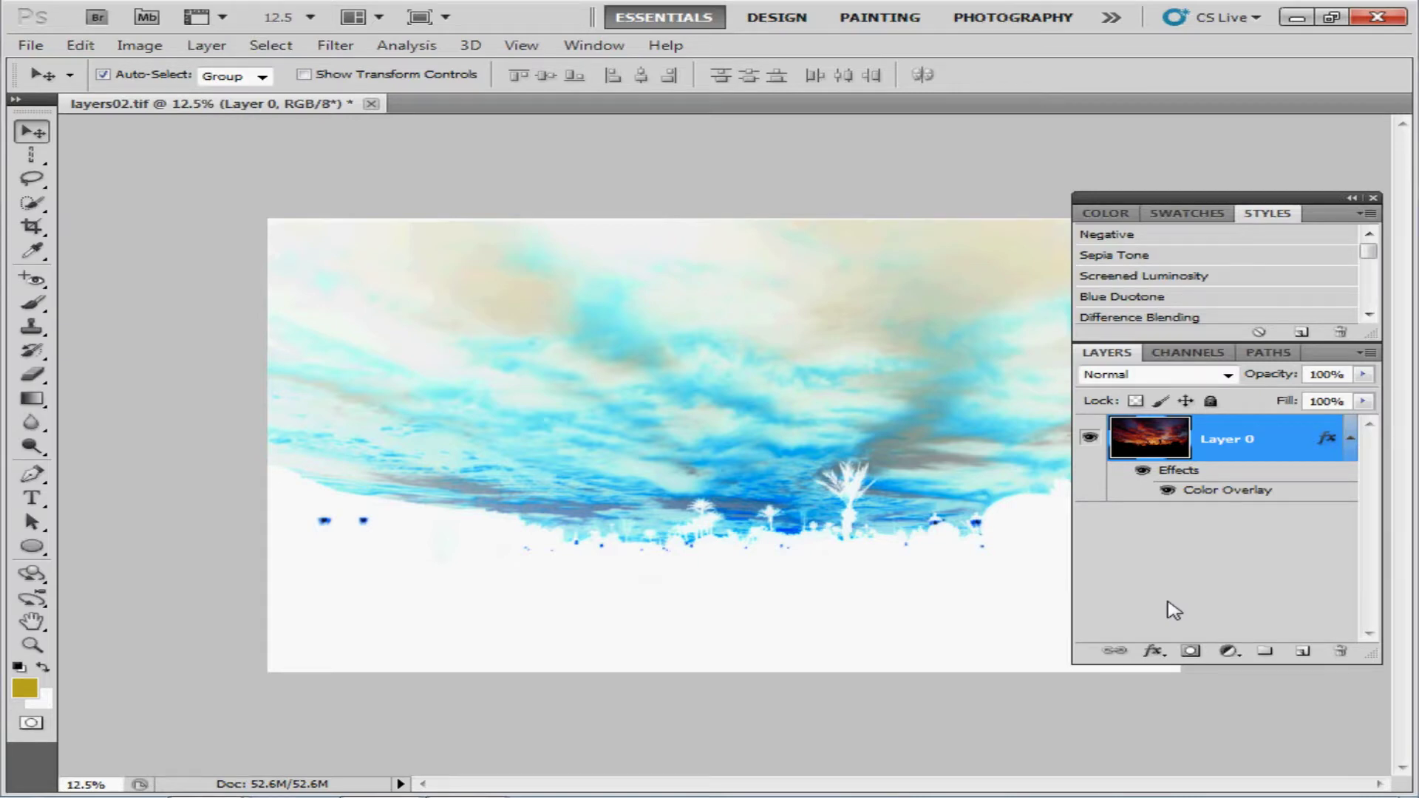
Load the Image Effects style set in place of the current styles.
{"action": "left_click", "coordinate": [1369, 214]}
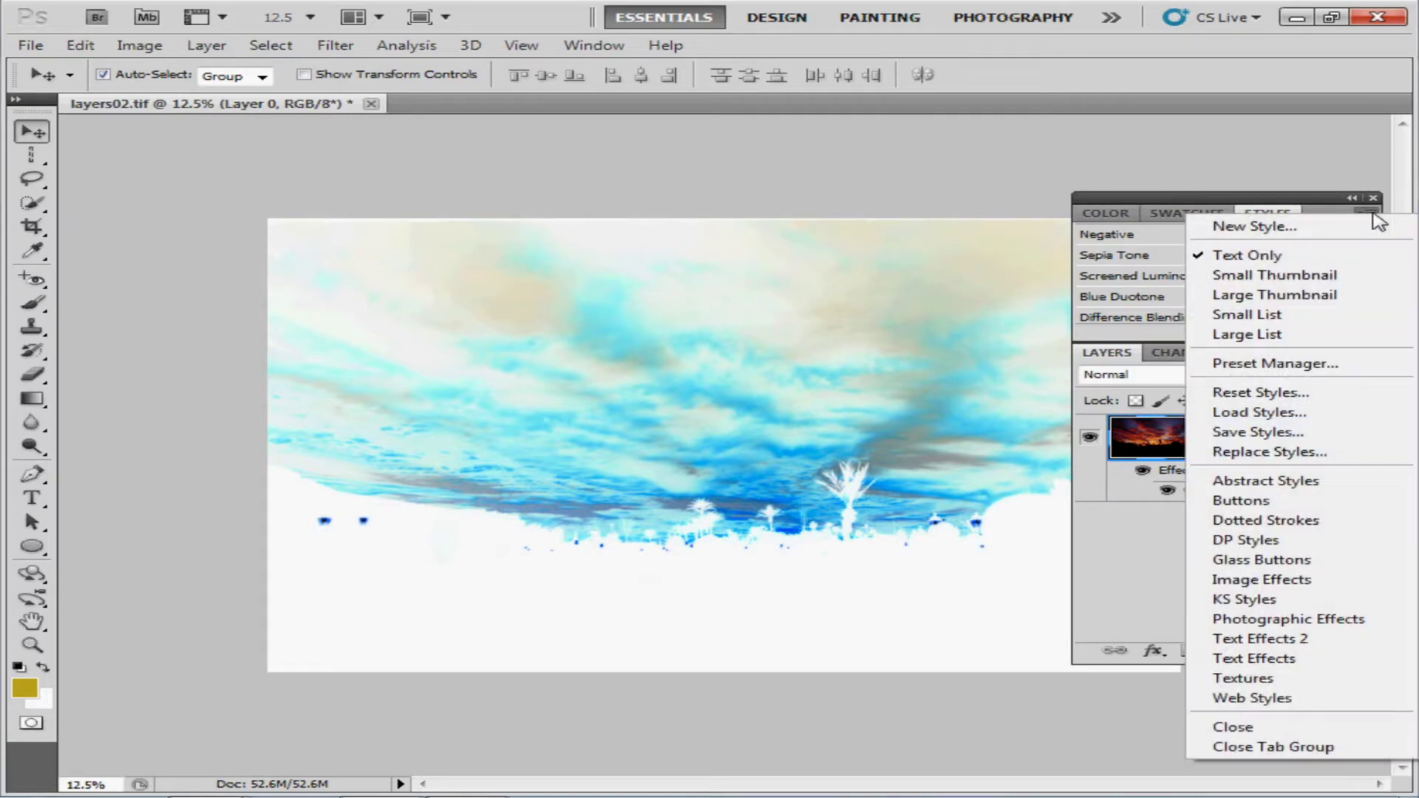
{"action": "left_click", "coordinate": [1282, 584]}
{"action": "left_click", "coordinate": [669, 314]}
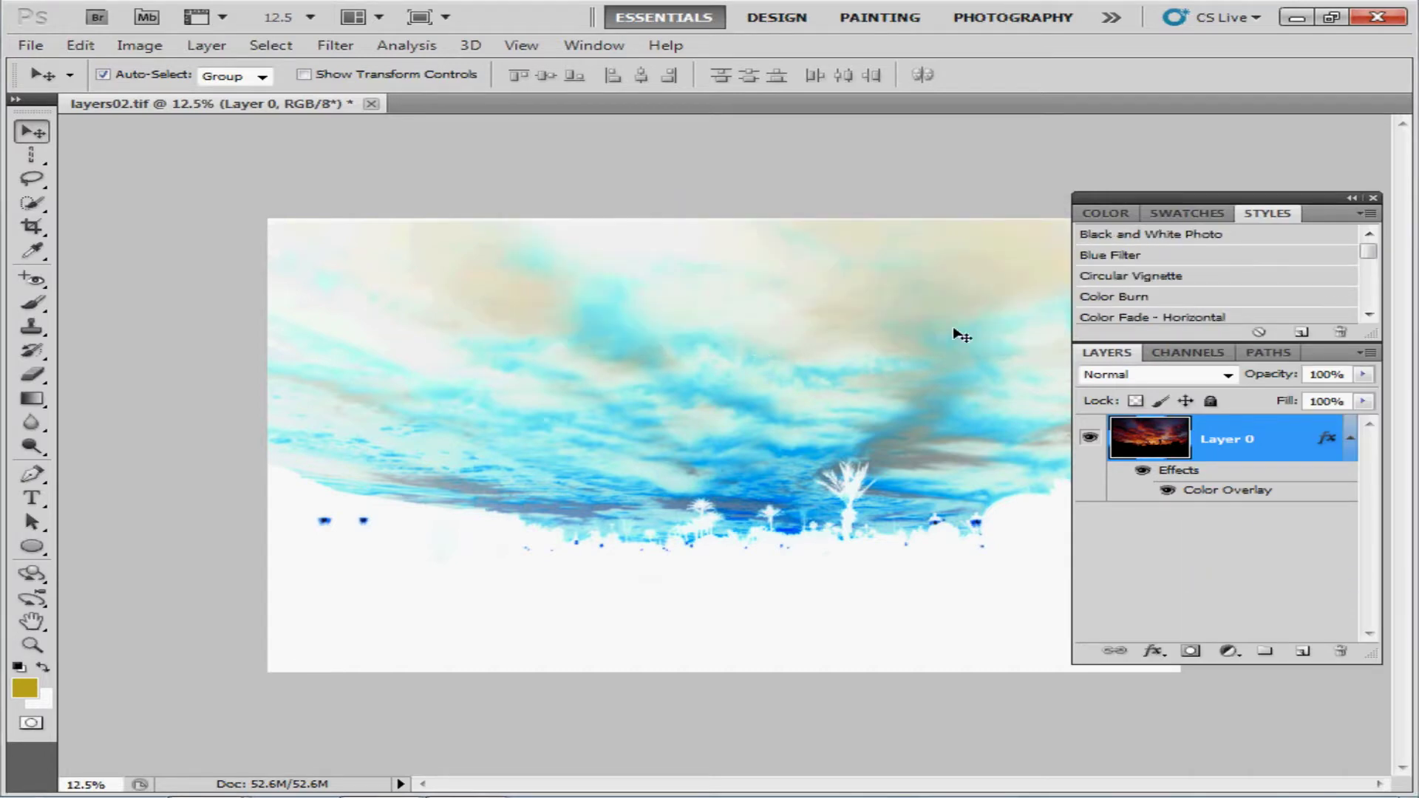
Try Black and White Photo, Blue Filter and Color Burn, then apply Circular Vignette and compare it with effects hidden.
{"action": "left_click", "coordinate": [1126, 237]}
{"action": "left_click", "coordinate": [1124, 255]}
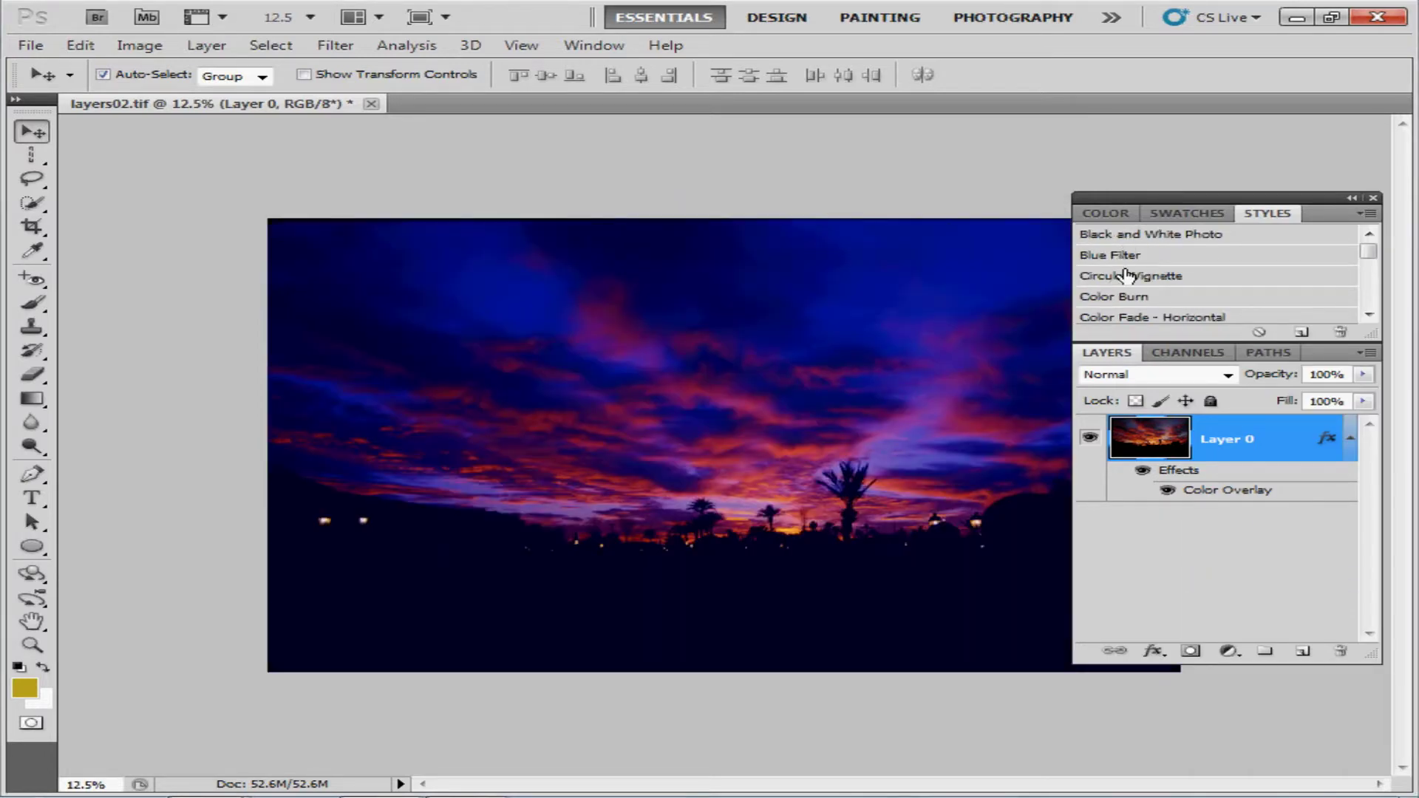
{"action": "left_click", "coordinate": [1125, 275]}
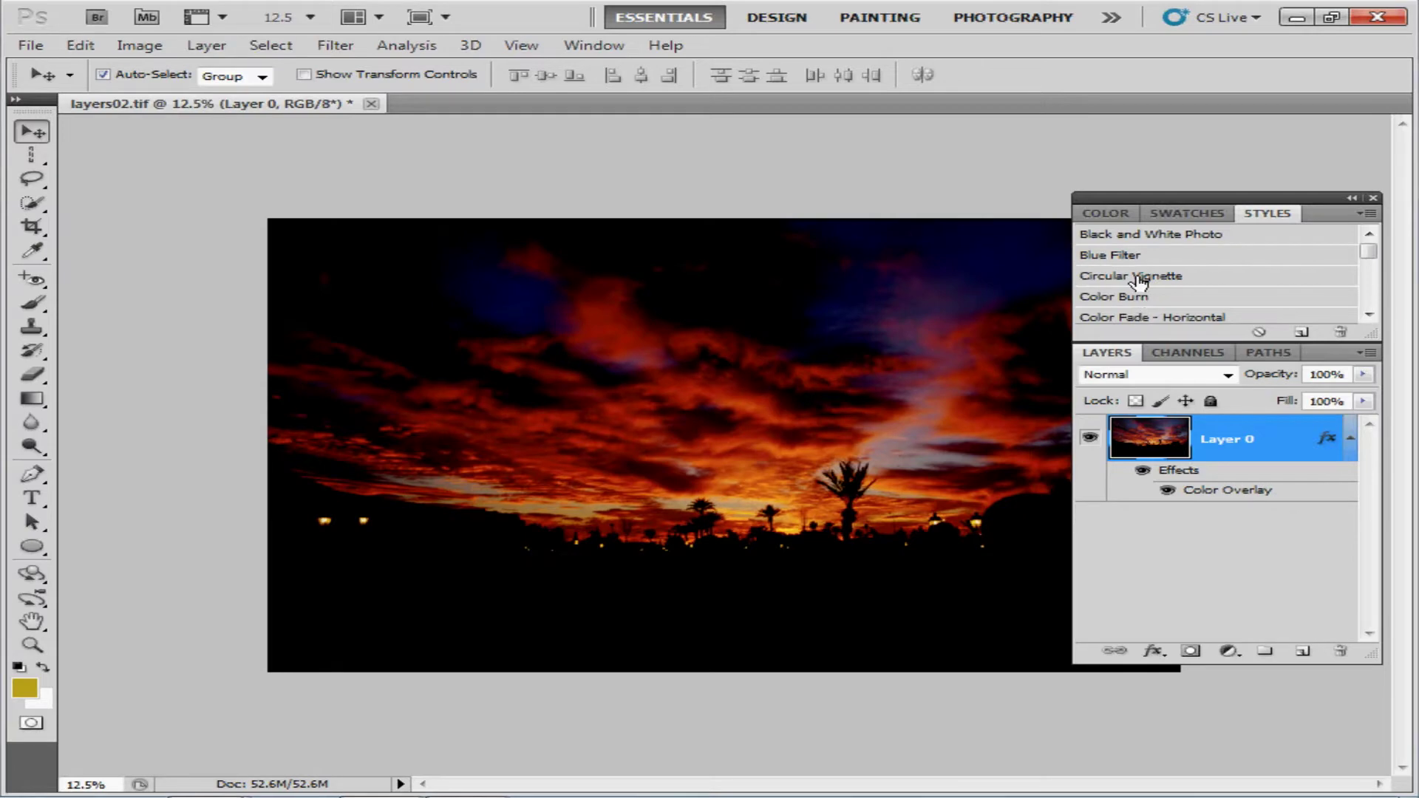
{"action": "left_click", "coordinate": [1137, 277]}
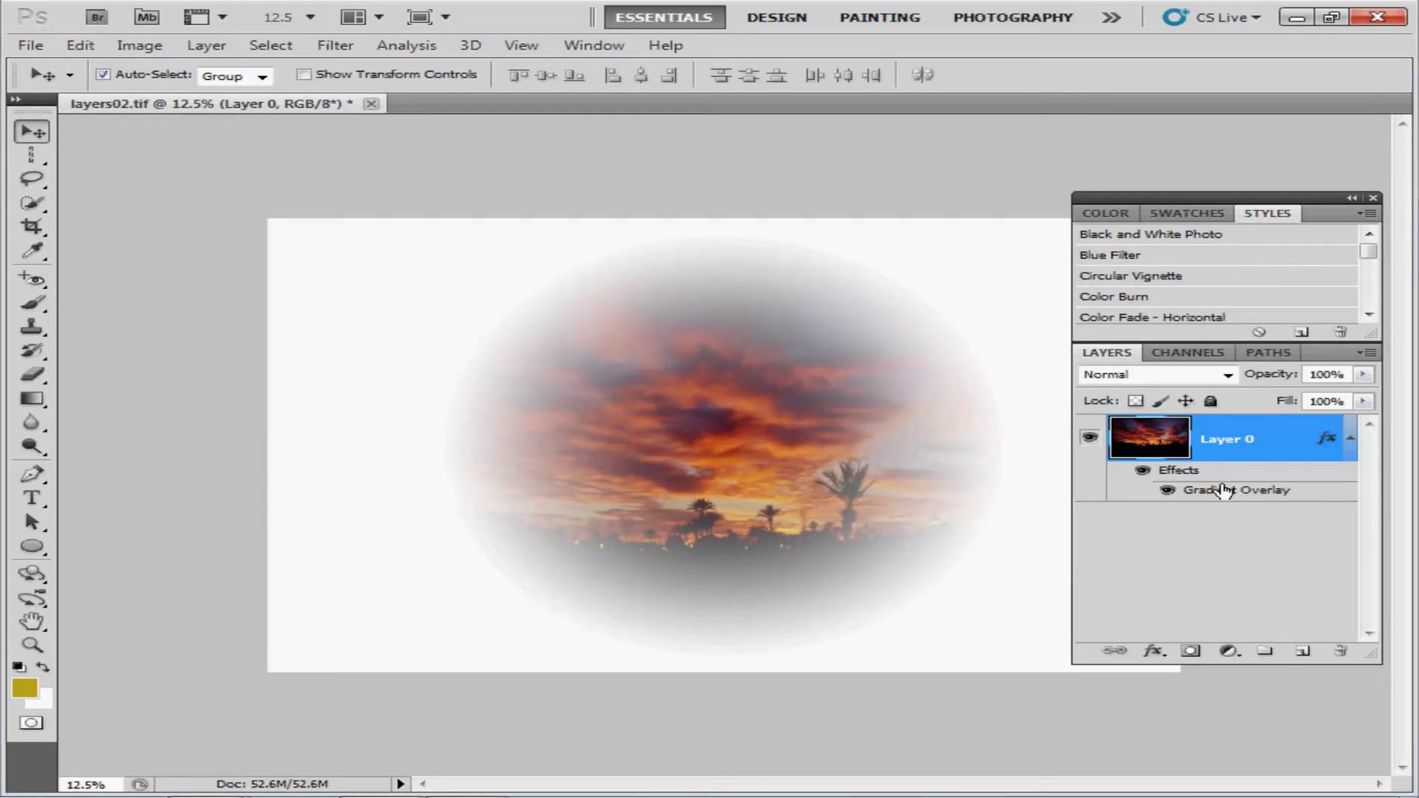
{"action": "left_click", "coordinate": [1143, 471]}
{"action": "left_click", "coordinate": [1143, 472]}
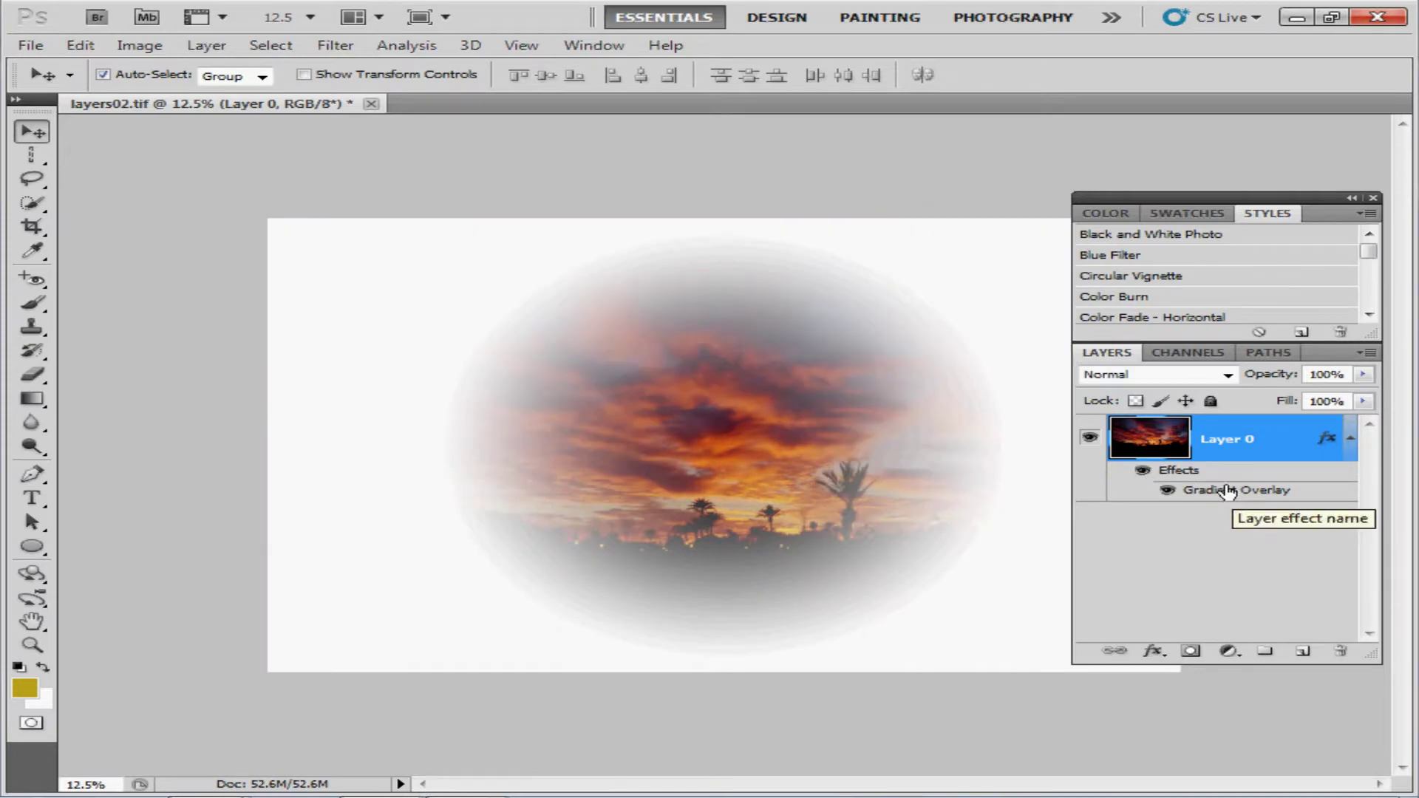
Close layers02 without saving, open knockout.tif, and make its Brick wall layer visible.
{"action": "left_click", "coordinate": [373, 105]}
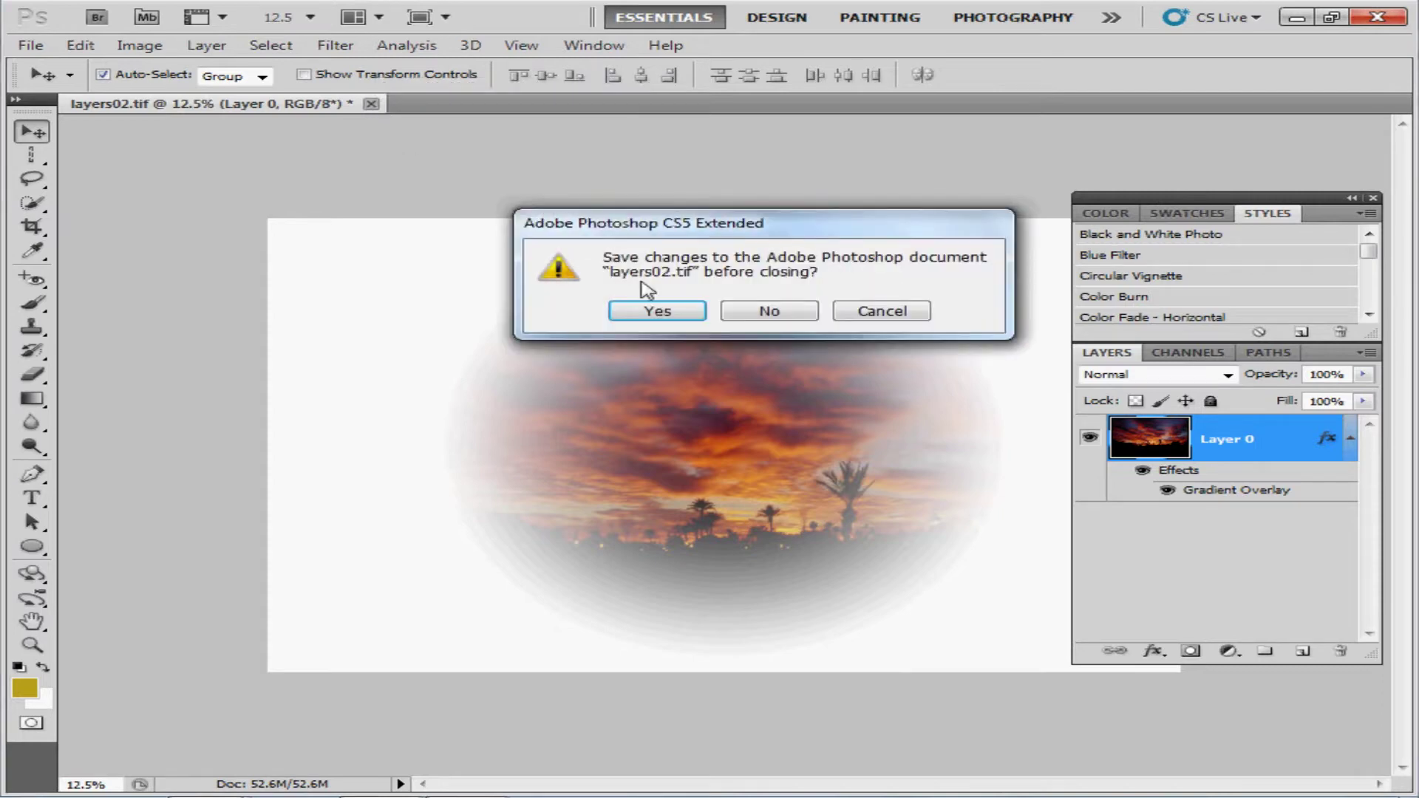
{"action": "left_click", "coordinate": [769, 312]}
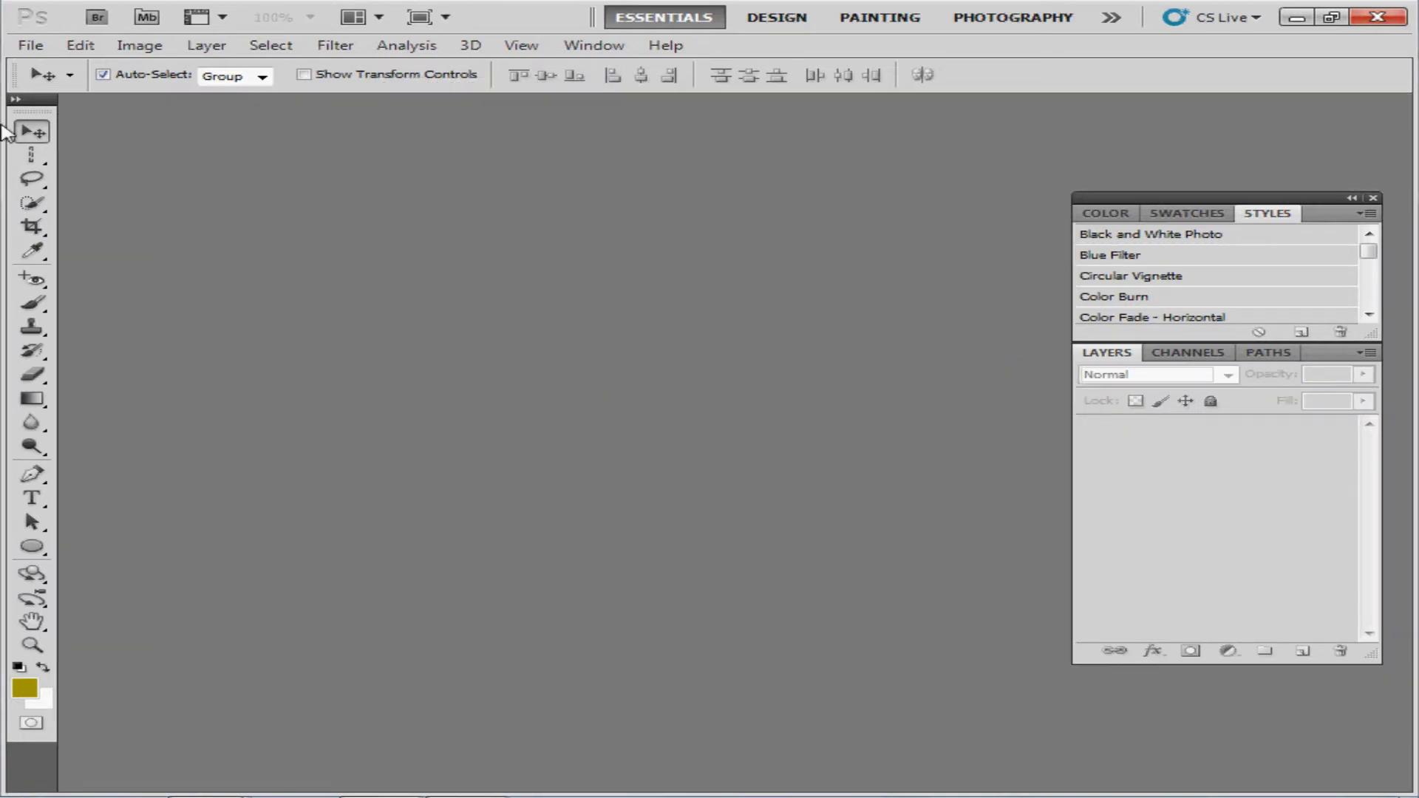
{"action": "left_click", "coordinate": [31, 45]}
{"action": "left_click", "coordinate": [44, 87]}
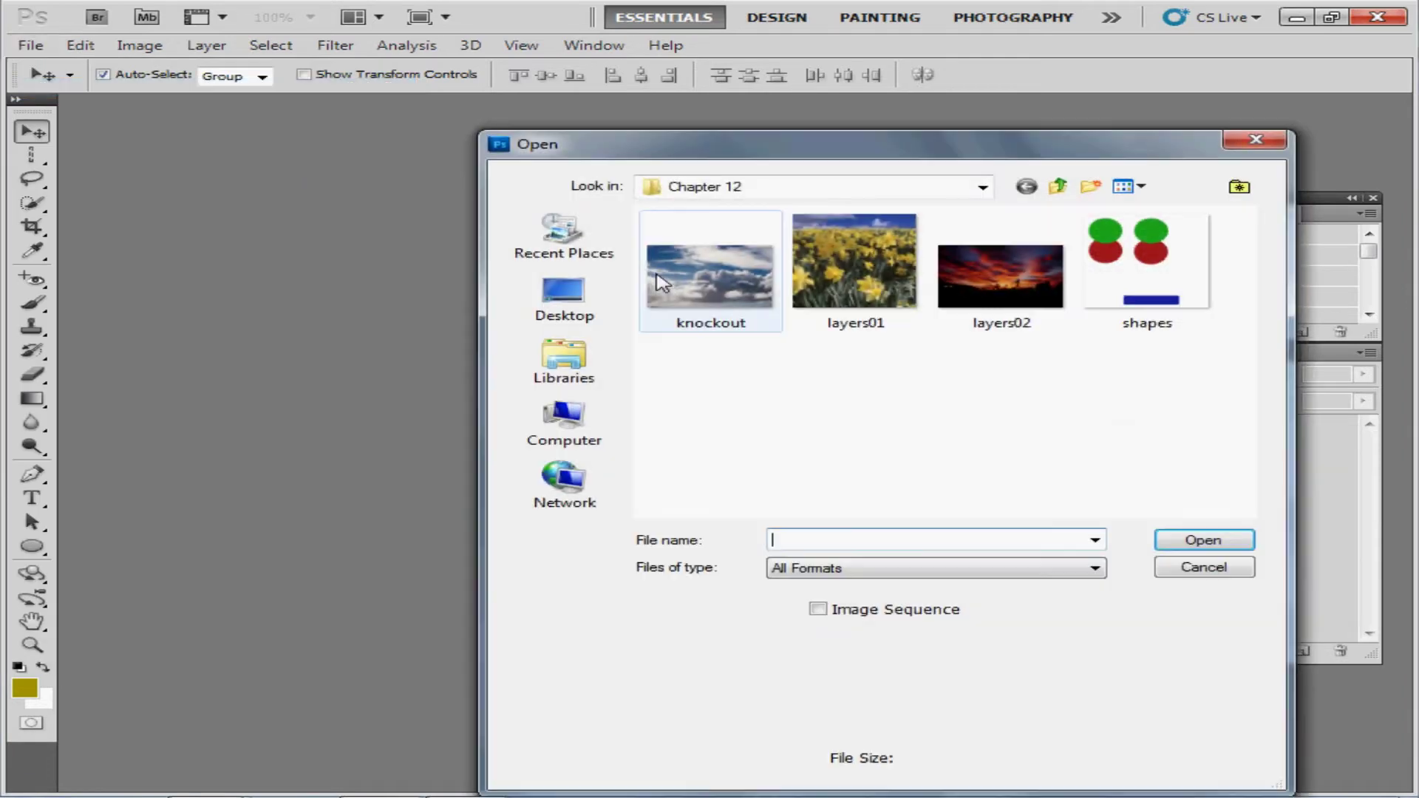
{"action": "left_click", "coordinate": [701, 277]}
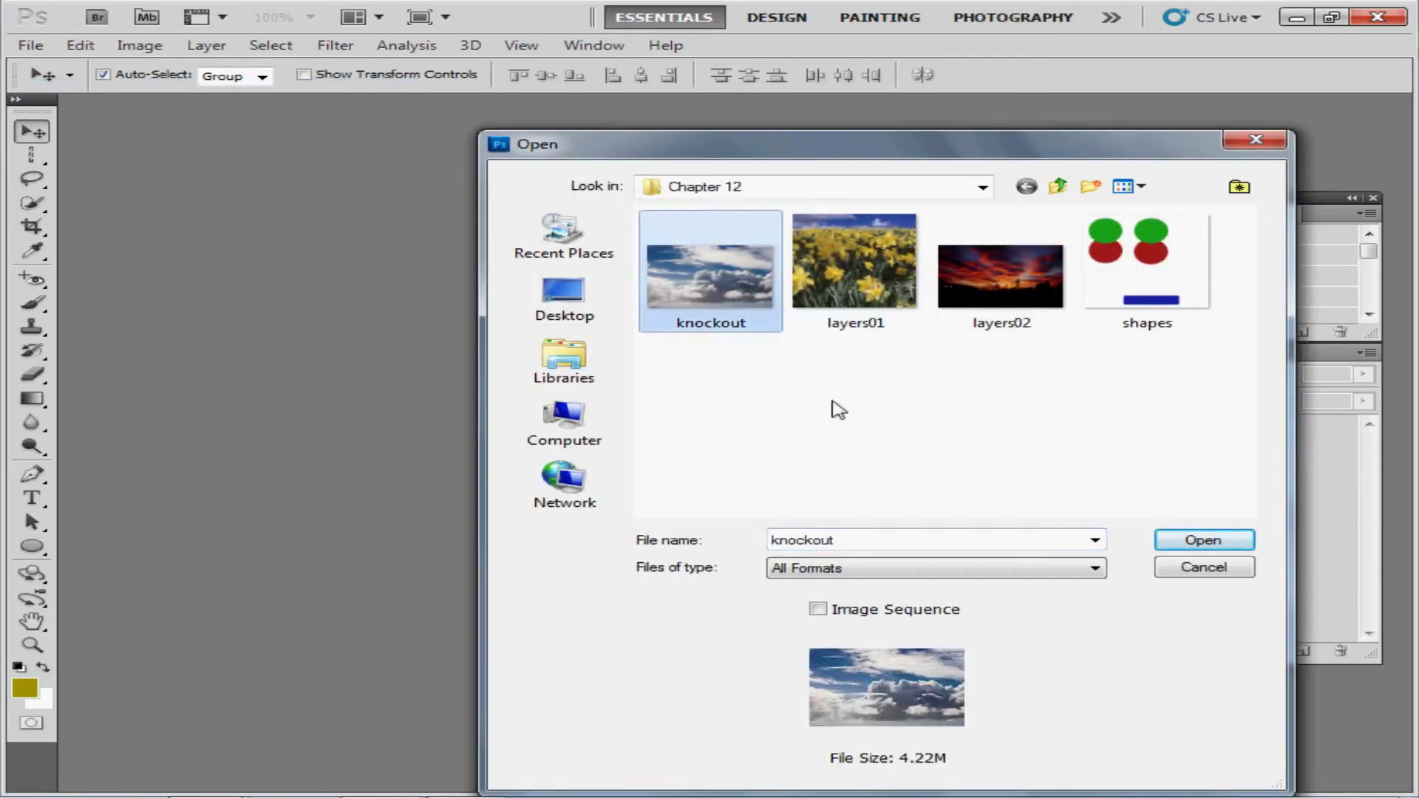
{"action": "left_click", "coordinate": [1208, 544]}
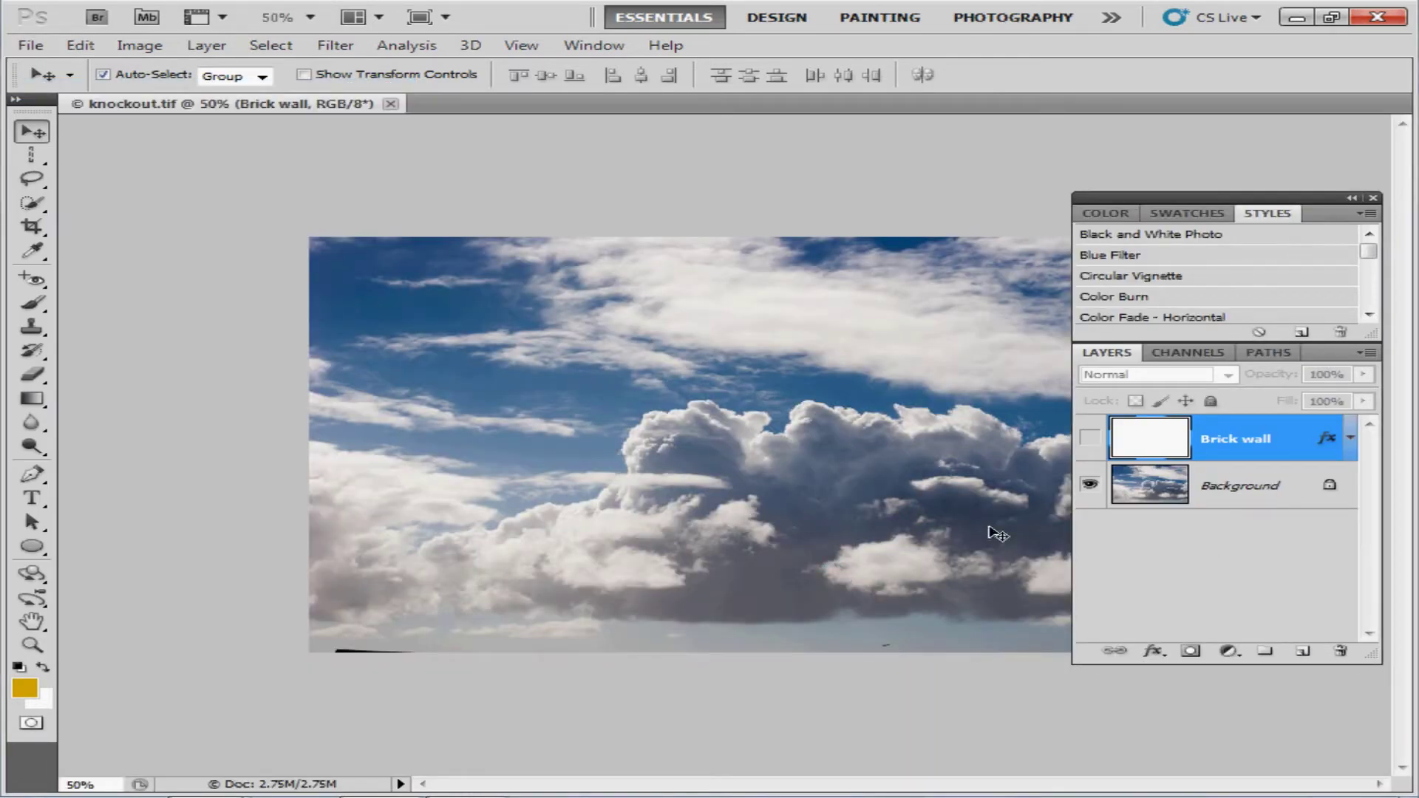
{"action": "left_click", "coordinate": [1092, 441]}
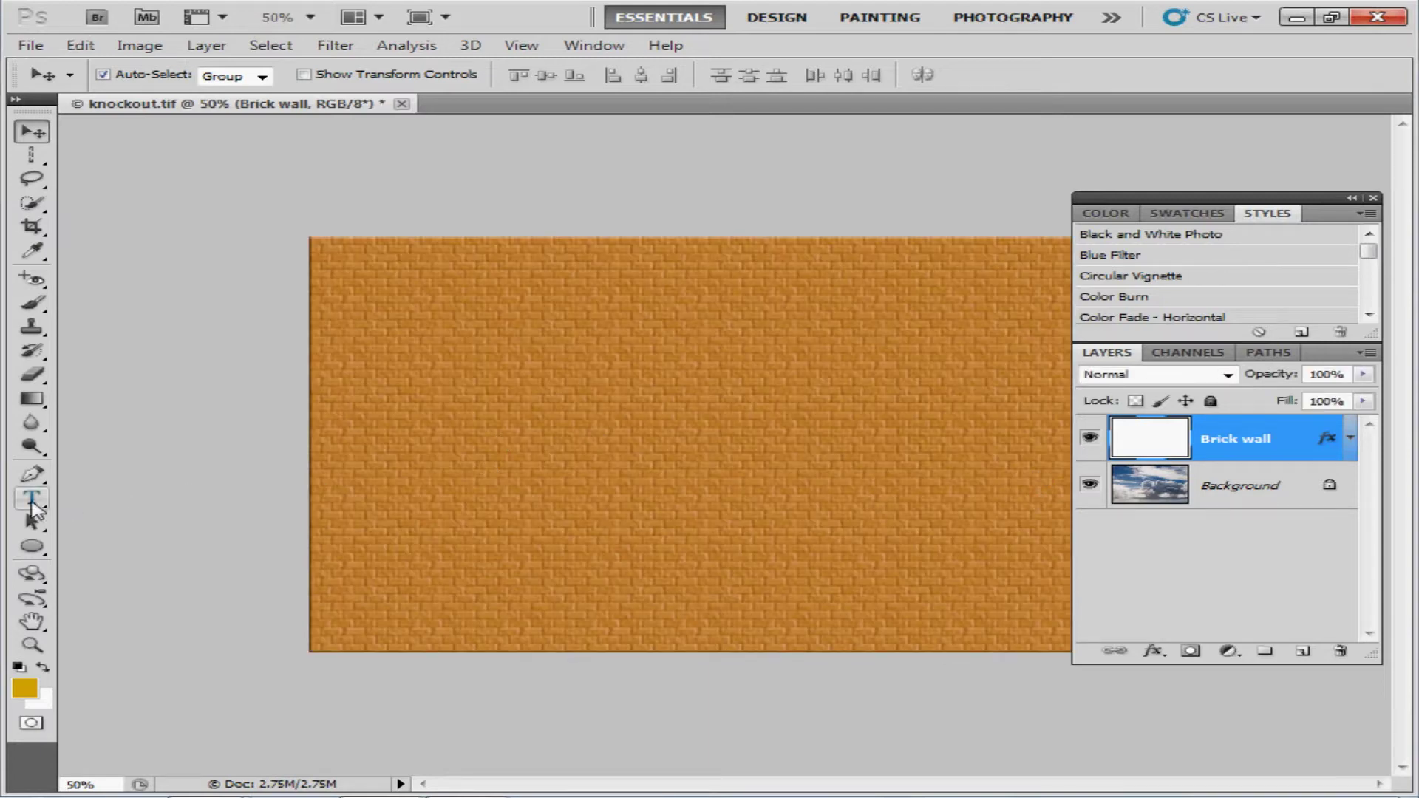
Add a type layer on the brick wall reading CLOUDS.
{"action": "left_click", "coordinate": [32, 500]}
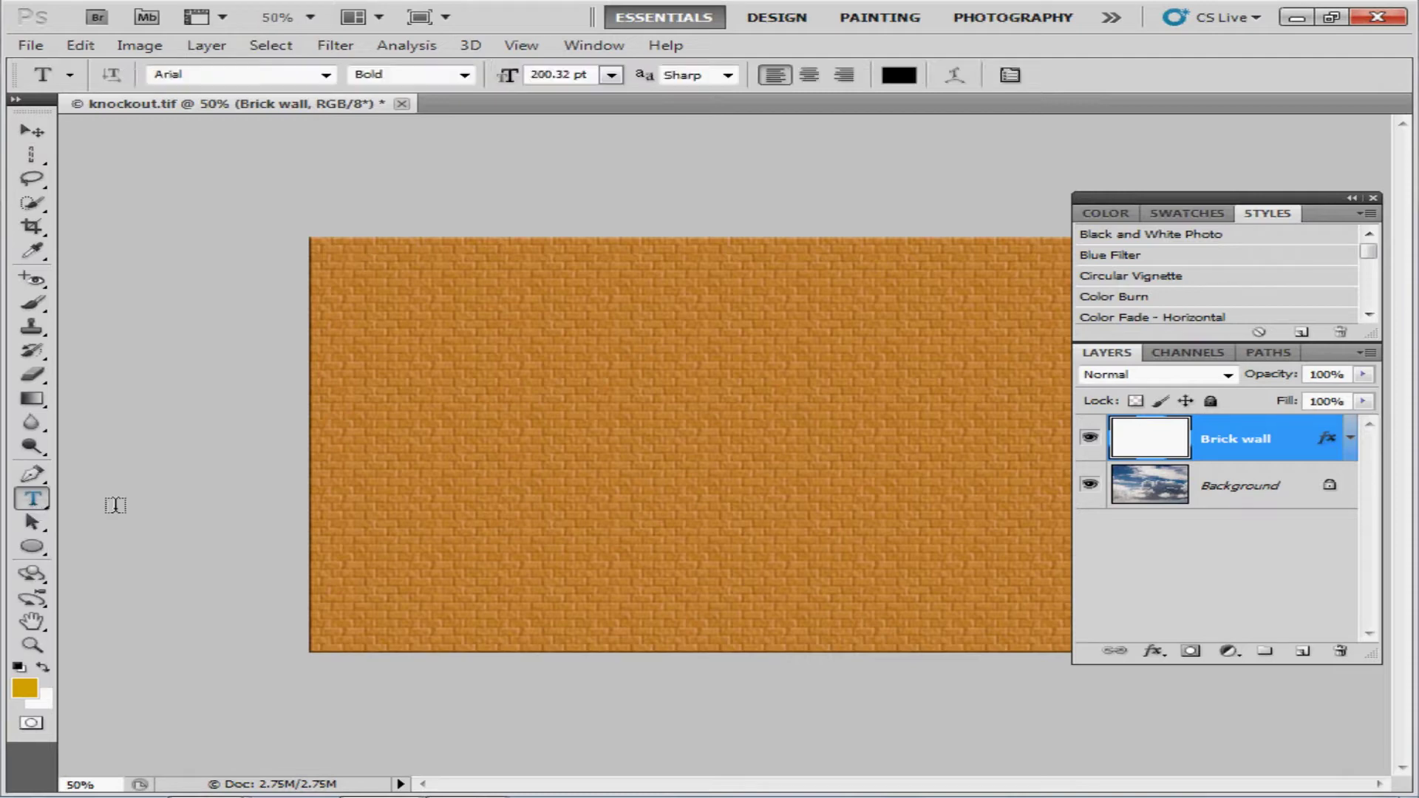
{"action": "left_click", "coordinate": [423, 382]}
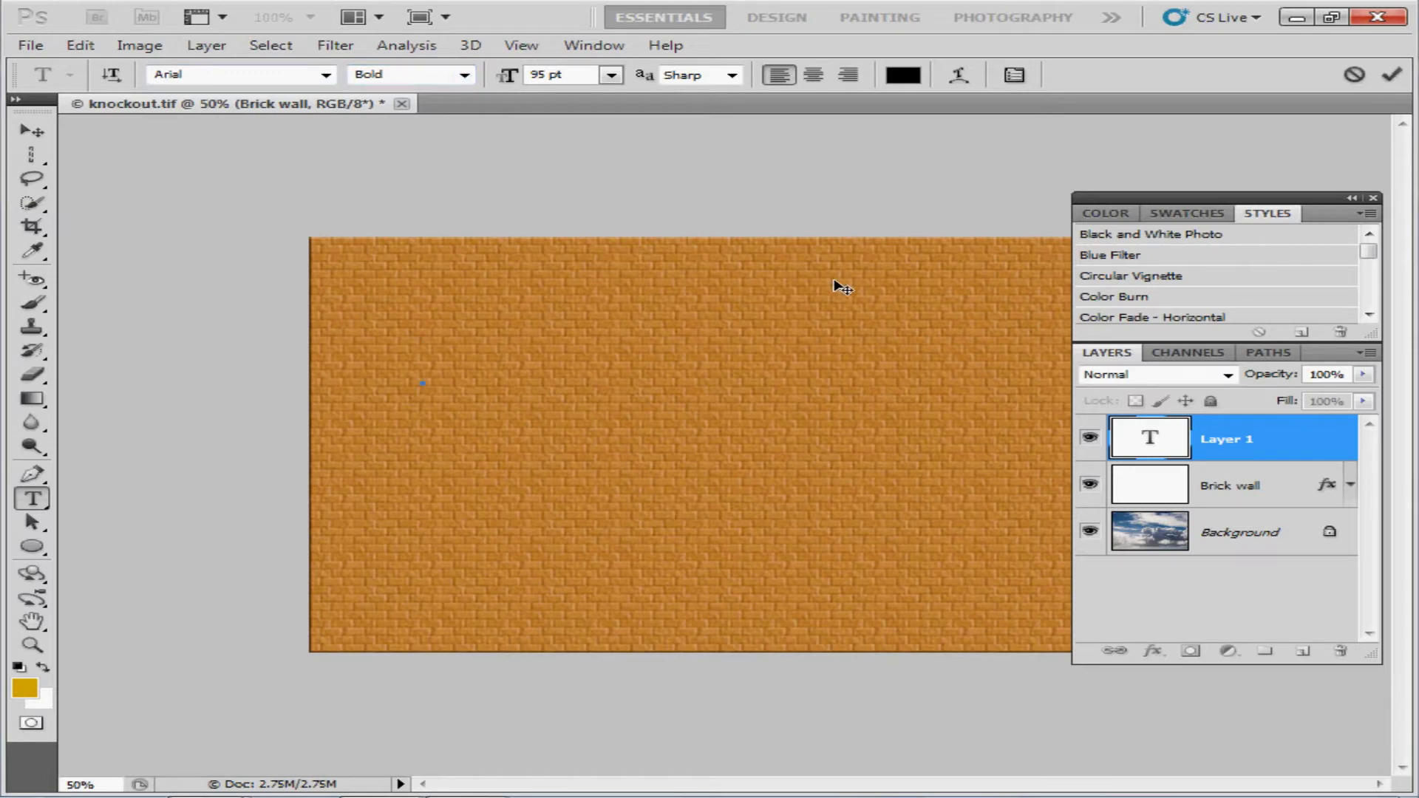
{"action": "type", "text": "CLOU"}
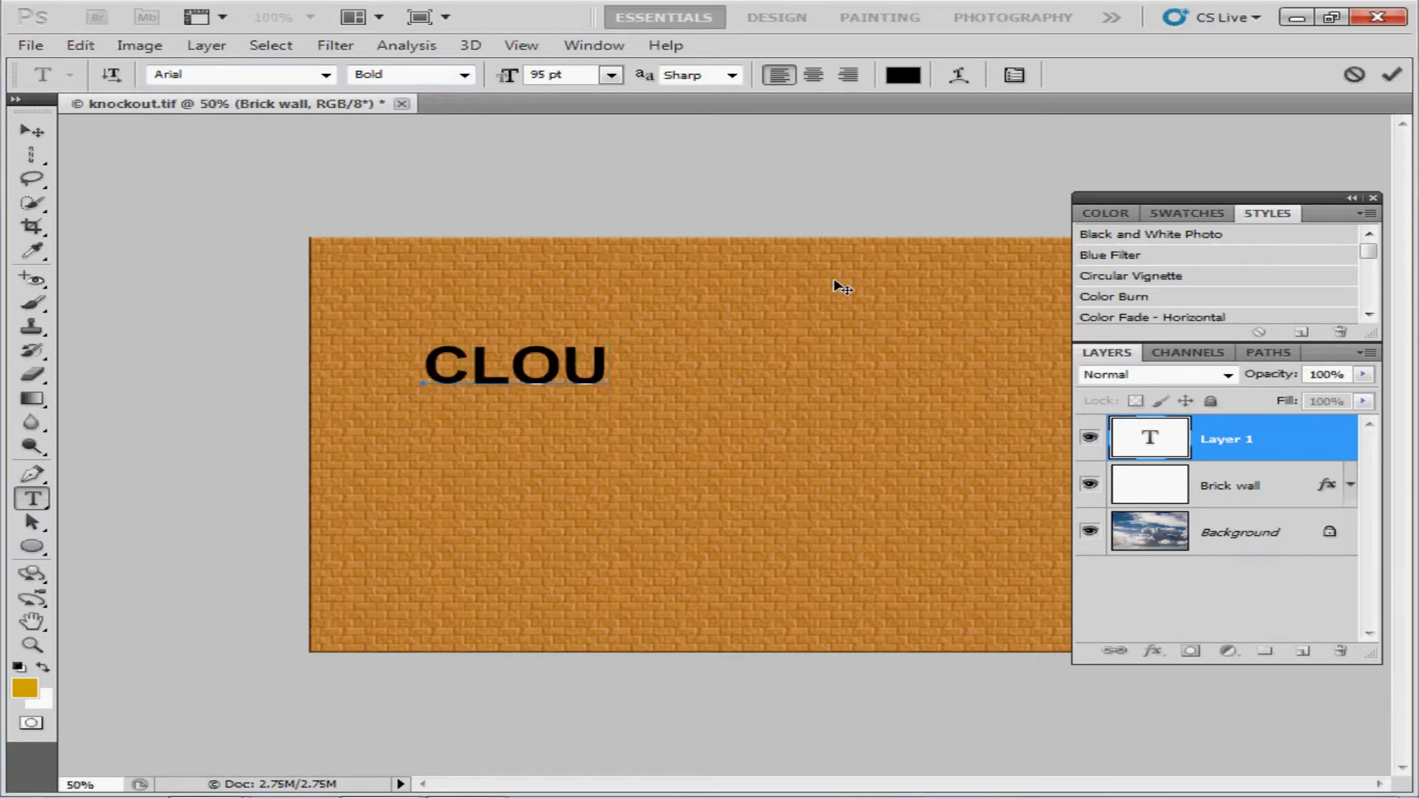
{"action": "type", "text": "DS"}
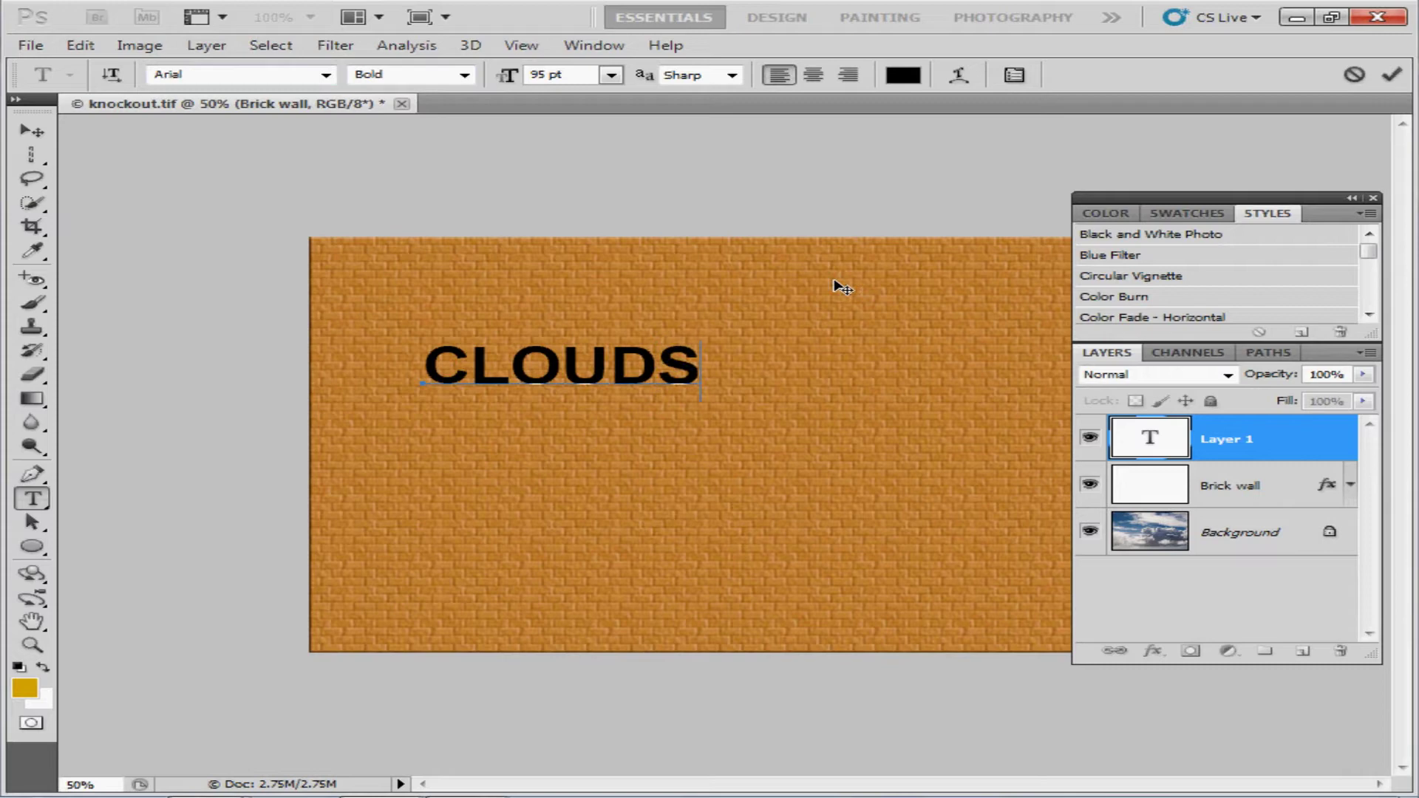
Free-transform CLOUDS wider and taller to span the upper brick wall.
{"action": "key", "text": "ctrl"}
{"action": "left_click_drag", "start_coordinate": [703, 379], "coordinate": [1052, 381]}
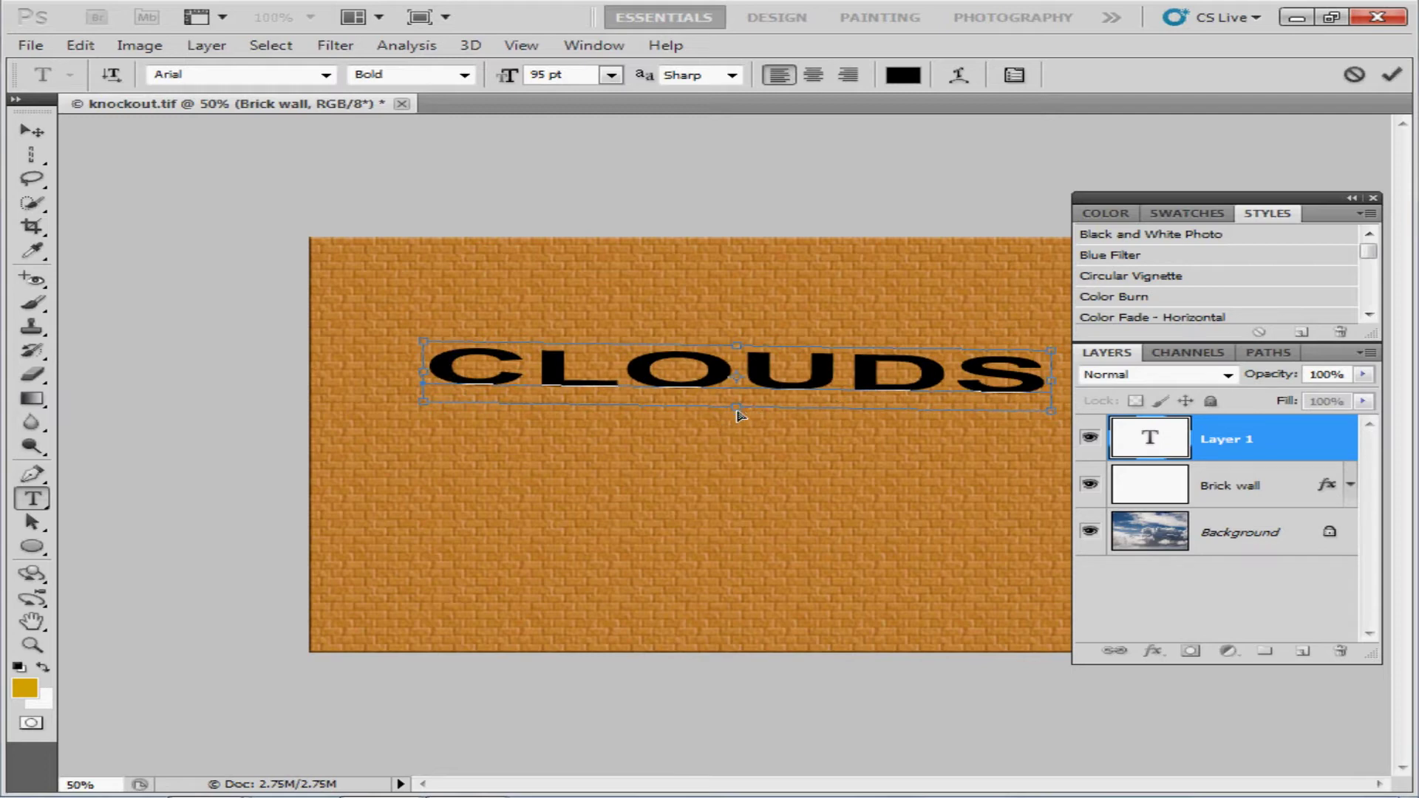
{"action": "left_click_drag", "start_coordinate": [740, 416], "coordinate": [735, 490]}
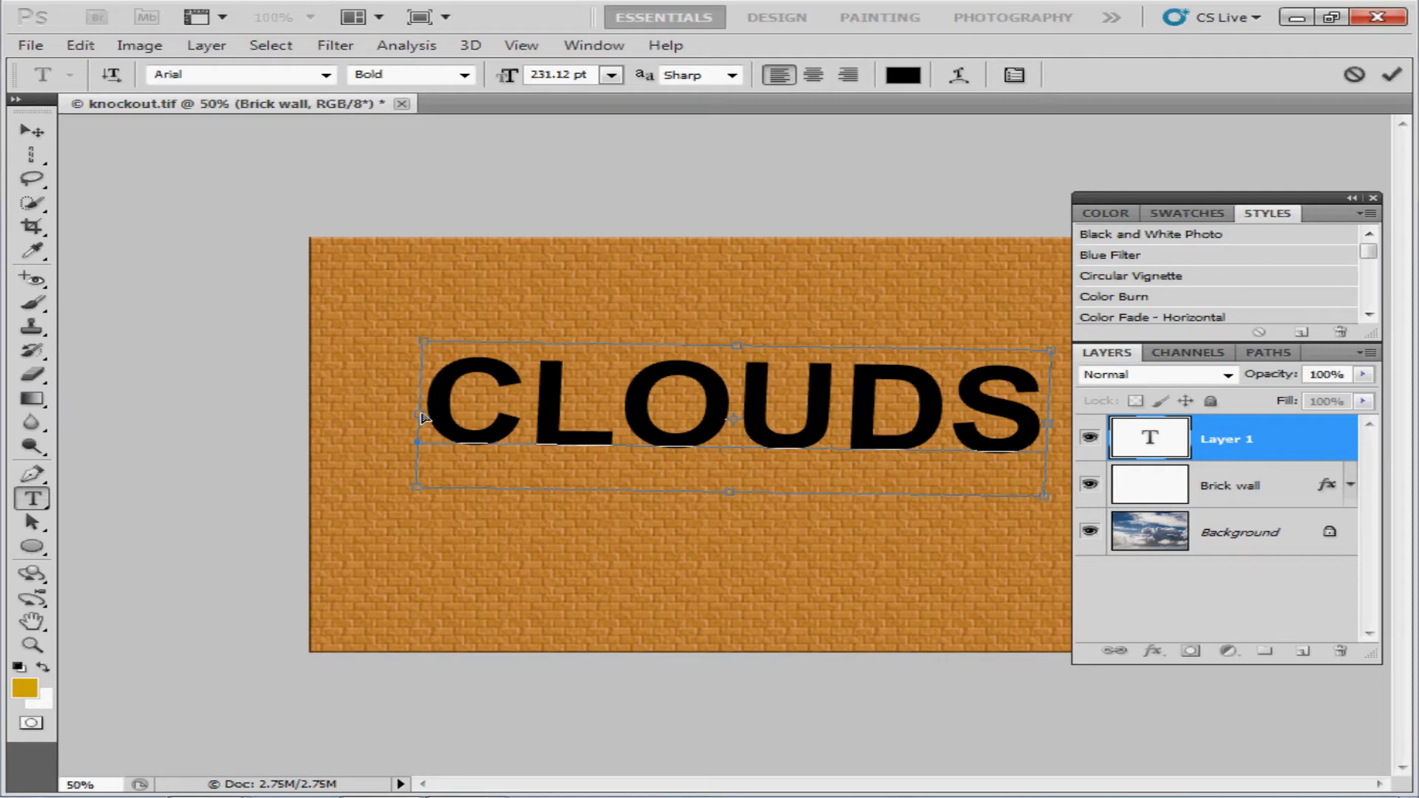
{"action": "left_click_drag", "start_coordinate": [422, 418], "coordinate": [364, 404]}
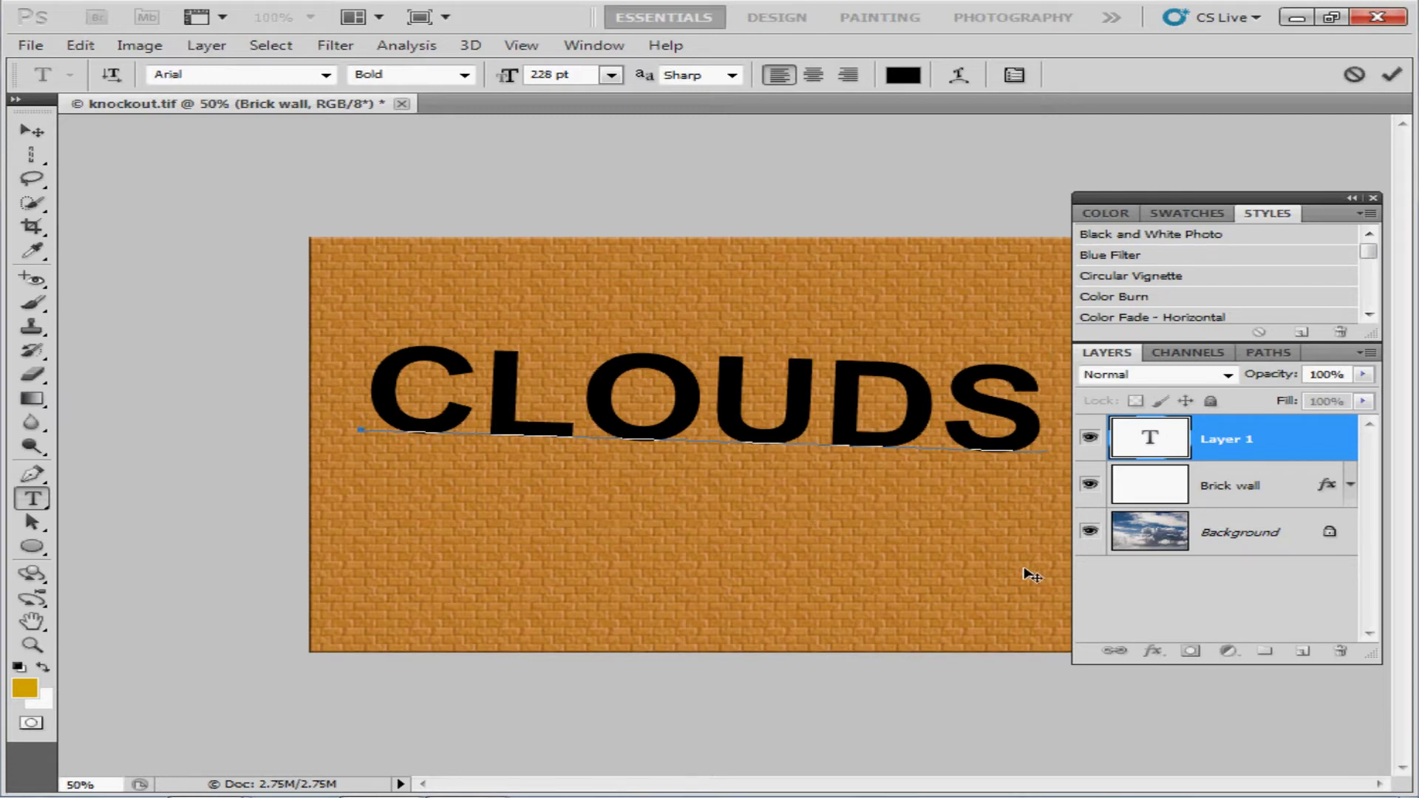
Give the CLOUDS layer 0% Fill Opacity and Deep knockout, then nudge it slightly right and down.
{"action": "left_click", "coordinate": [1368, 355]}
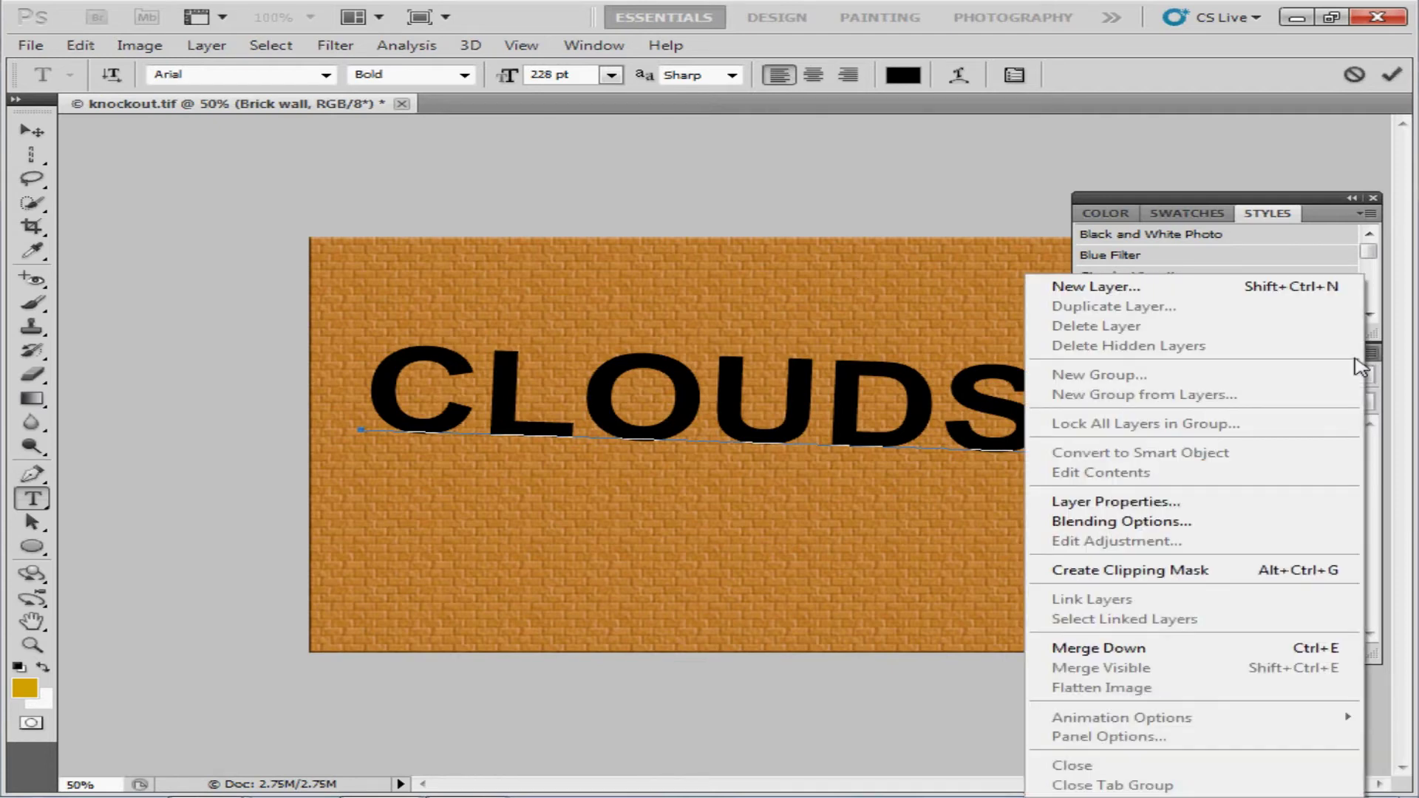
{"action": "left_click", "coordinate": [1226, 523]}
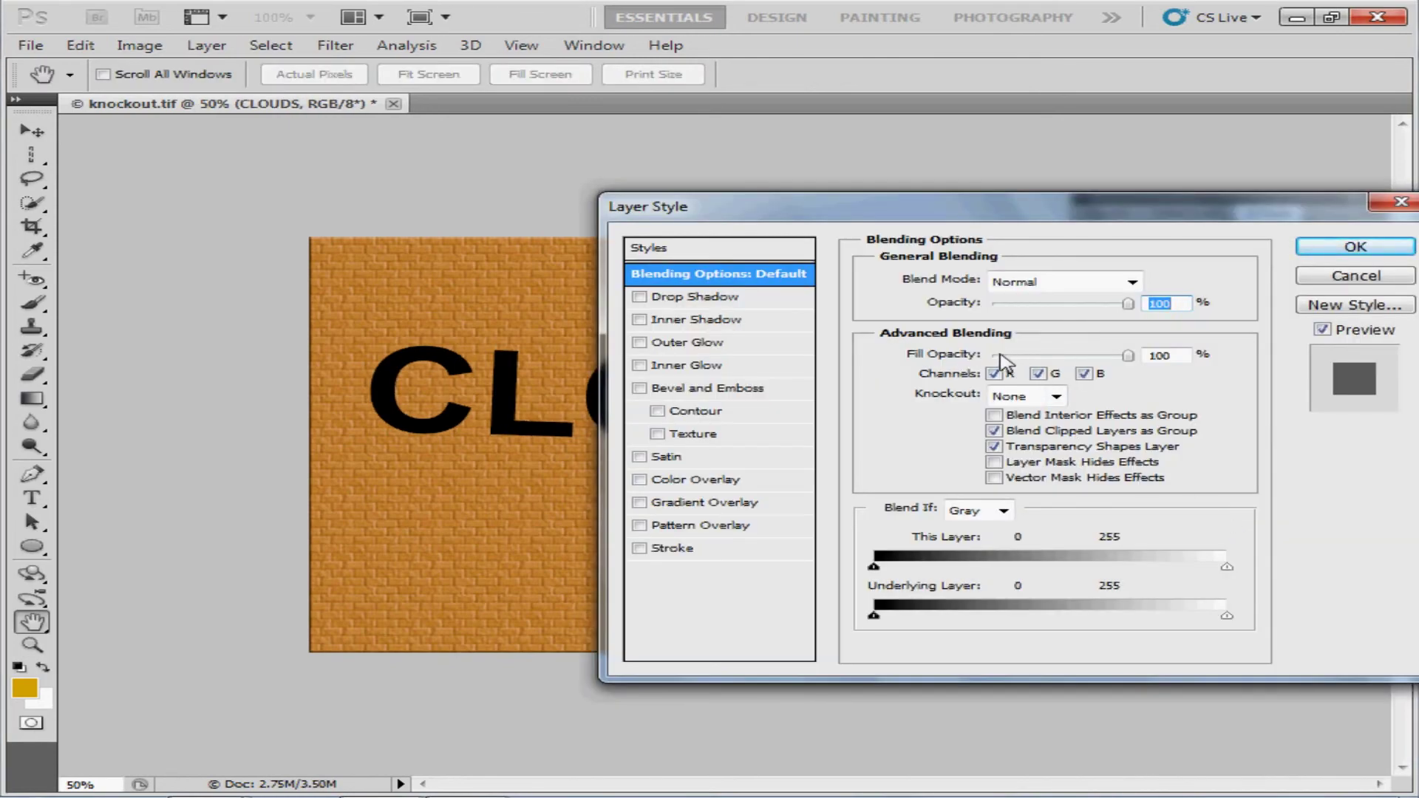
{"action": "mouse_move", "coordinate": [1000, 355]}
{"action": "left_mouse_down"}
{"action": "mouse_move", "coordinate": [1034, 355]}
{"action": "mouse_move", "coordinate": [993, 356]}
{"action": "left_mouse_up"}
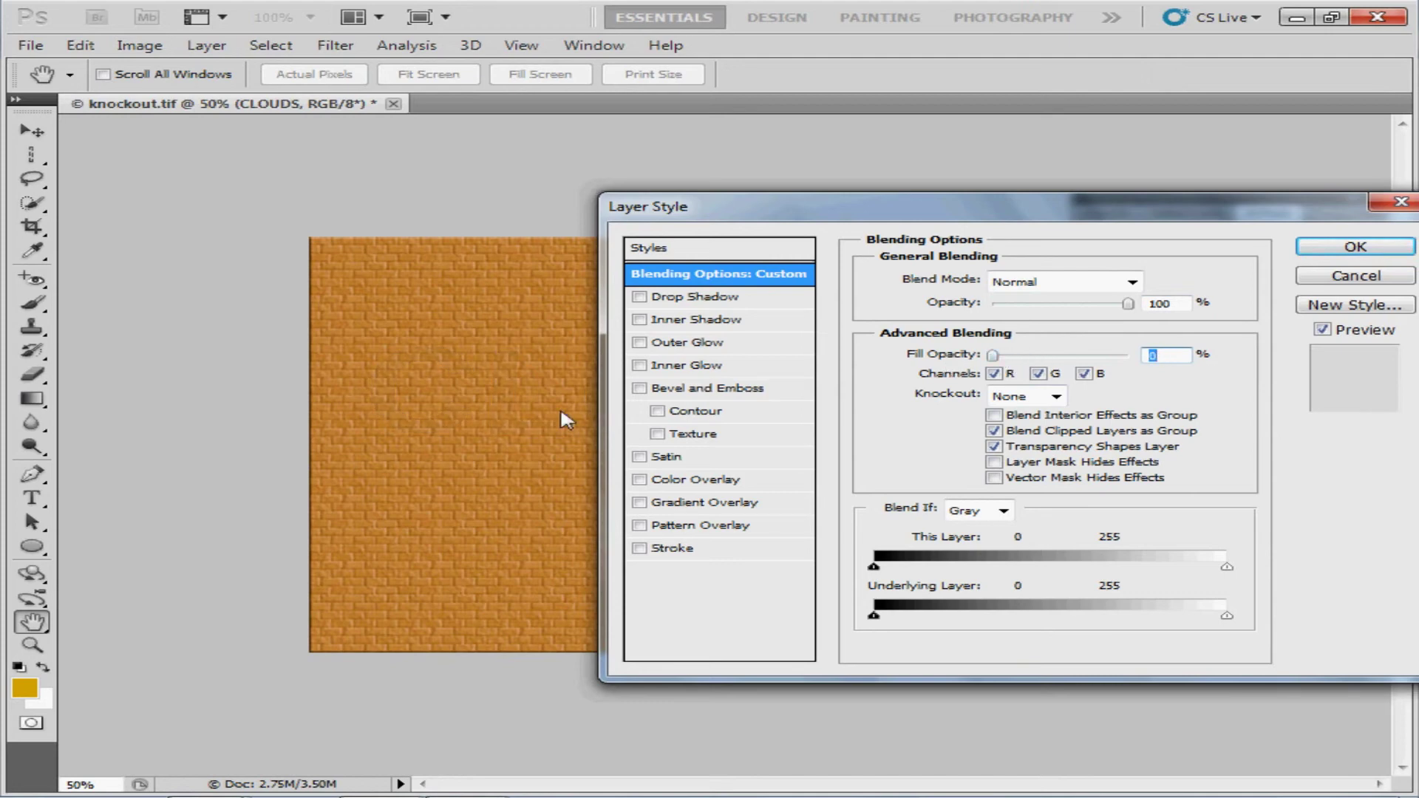
{"action": "left_click", "coordinate": [1057, 398]}
{"action": "left_click", "coordinate": [1035, 452]}
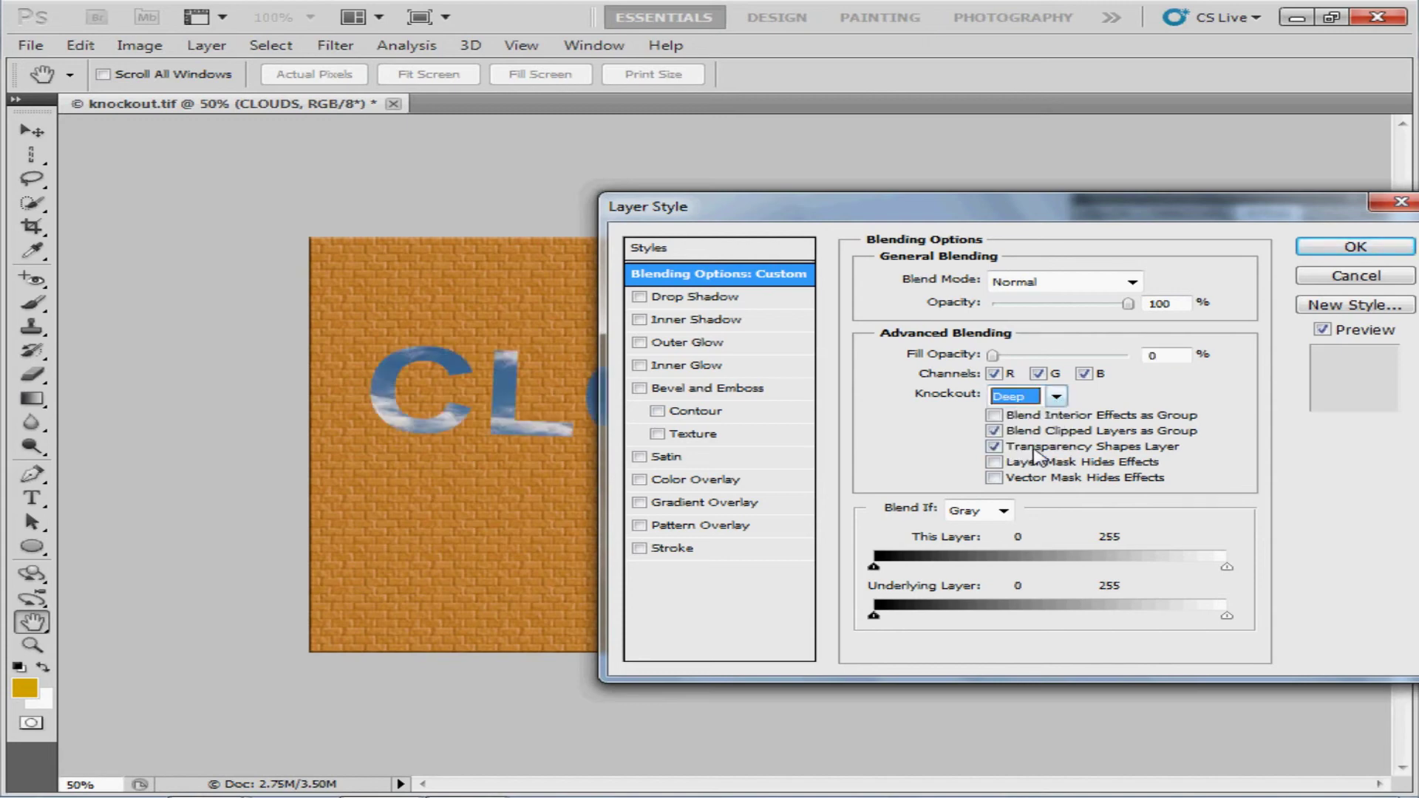
{"action": "left_click", "coordinate": [1357, 248]}
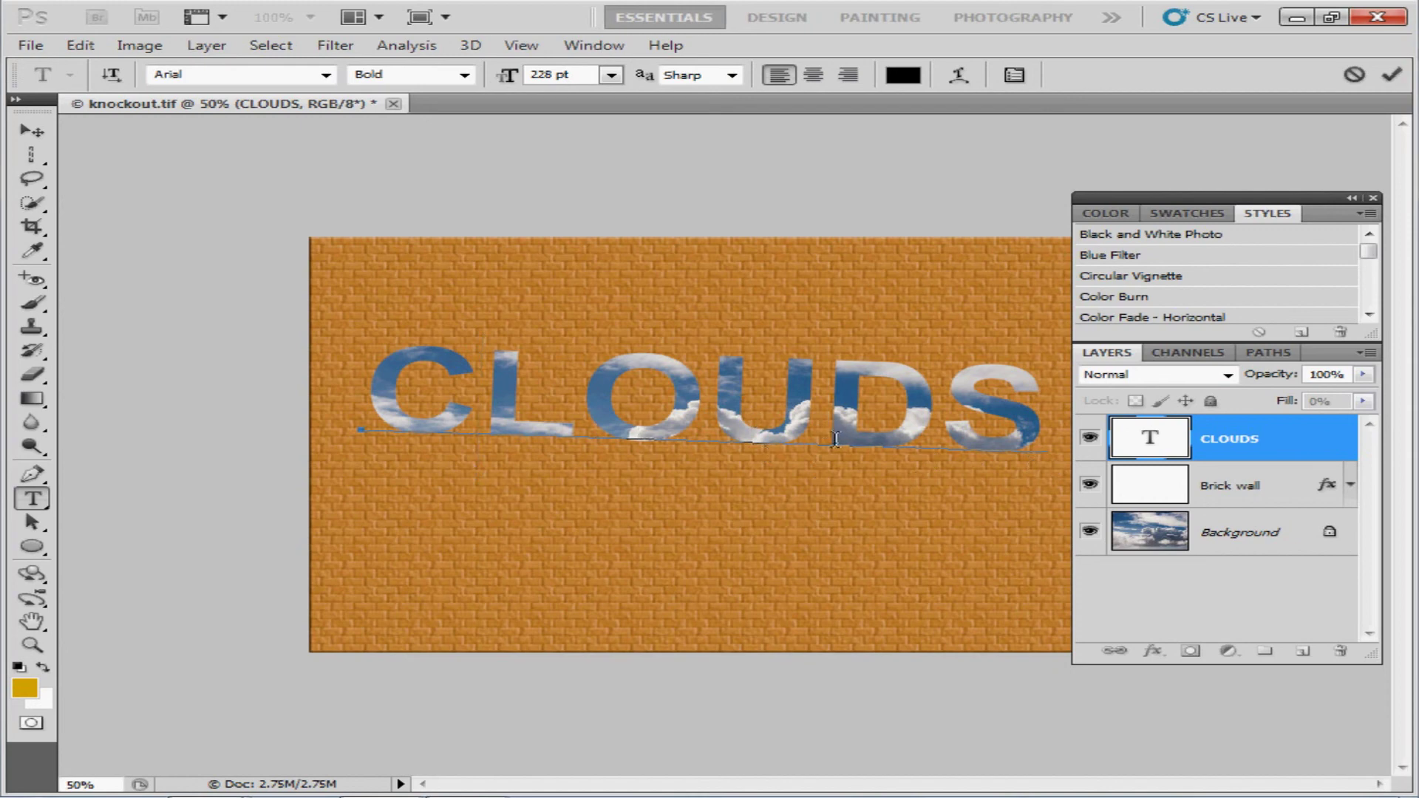
{"action": "left_click", "coordinate": [31, 132]}
{"action": "left_click_drag", "start_coordinate": [693, 413], "coordinate": [709, 420]}
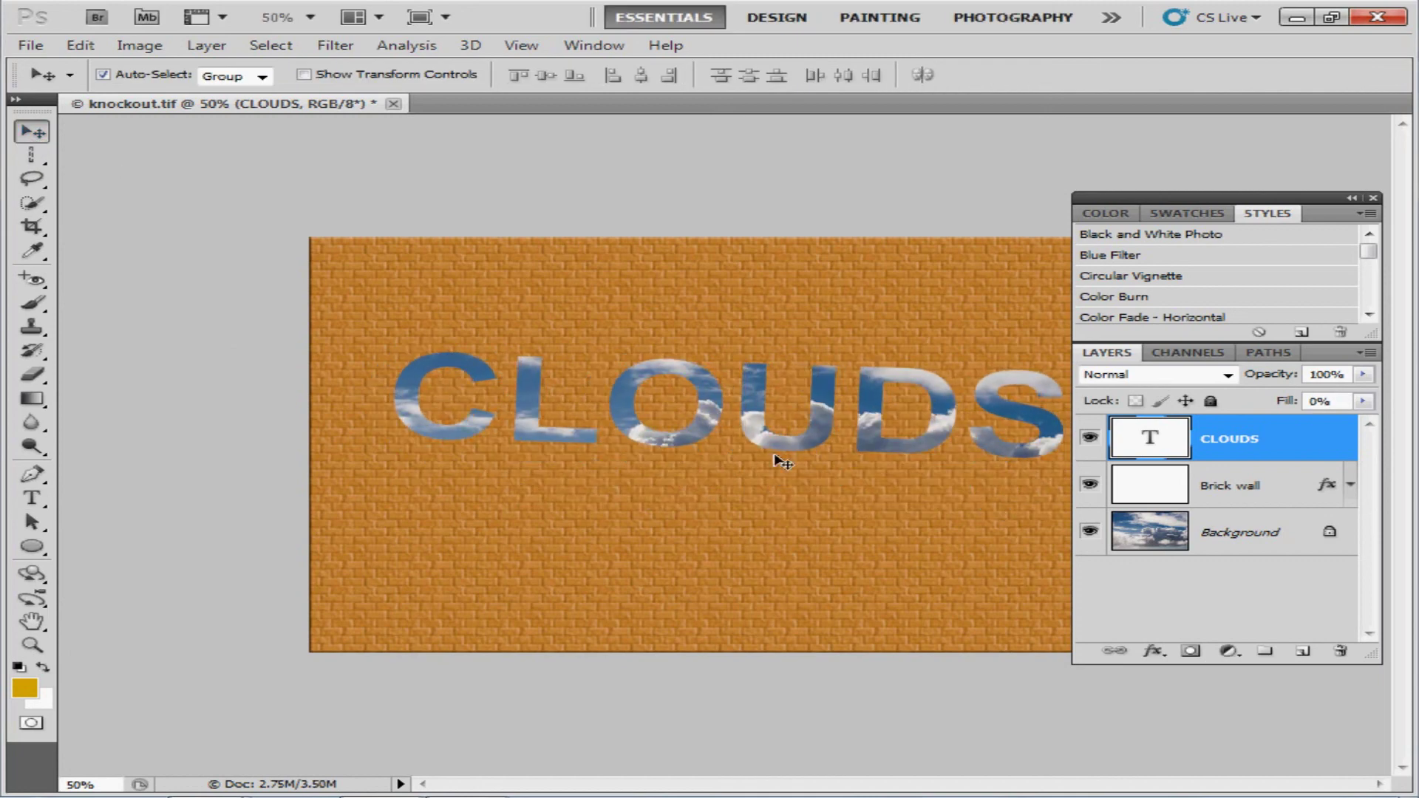